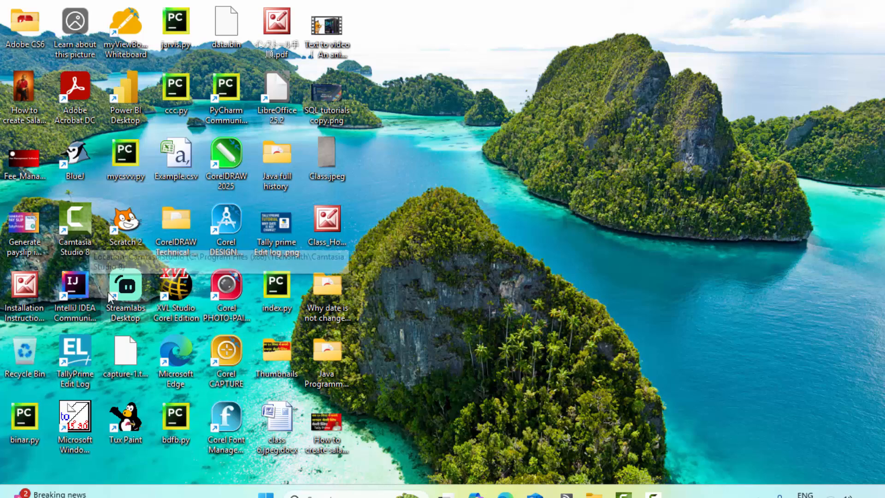
- Launch TallyPrime Edit Log, accept the default startup settings, and run the free Educational version
{"action": "double_click", "coordinate": [86, 348]}
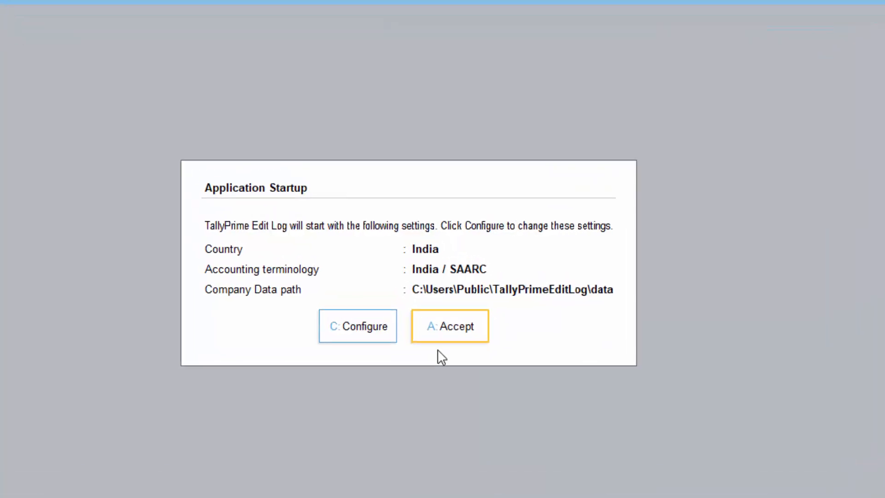
{"action": "left_click", "coordinate": [476, 353]}
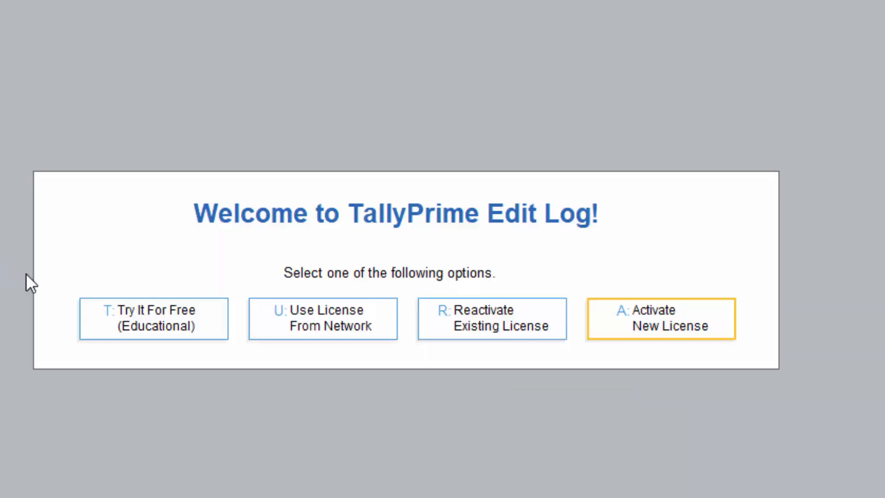
{"action": "left_click", "coordinate": [168, 331]}
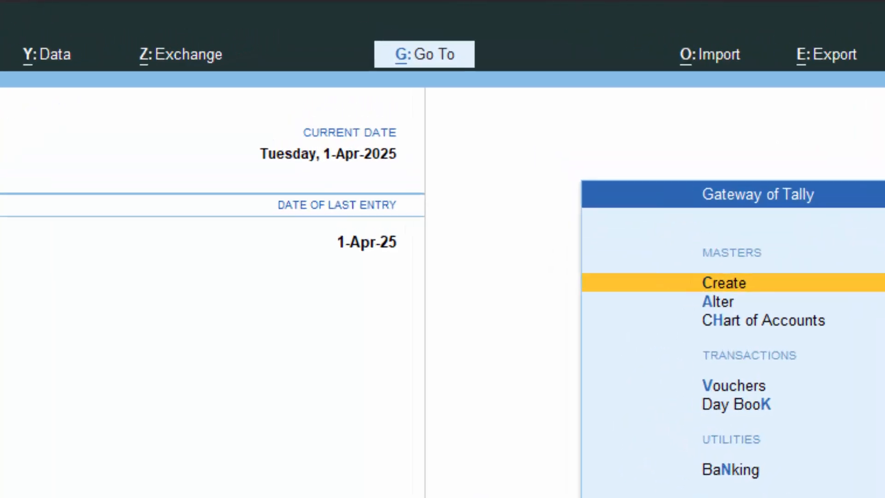
- Start a new company named 'Indian Sale' and enter its address line
{"action": "key", "text": "F3"}
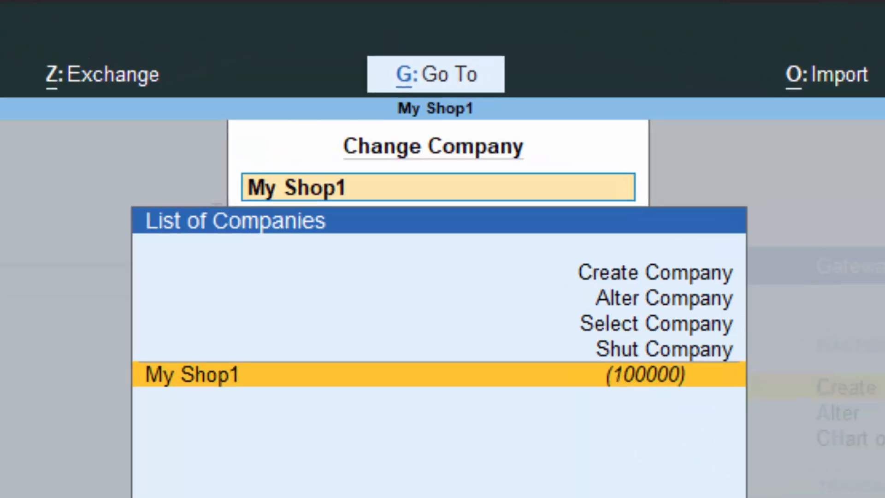
{"action": "left_click", "coordinate": [654, 276]}
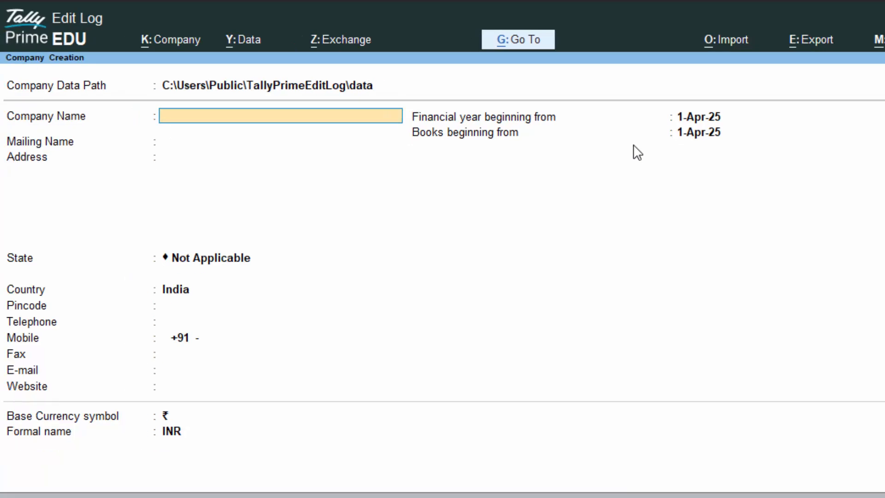
{"action": "type", "text": "Indian Sale"}
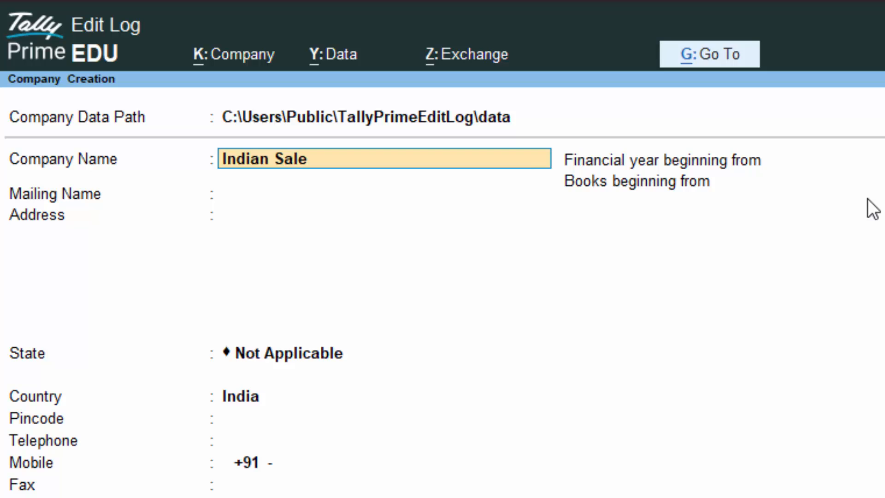
{"action": "key", "text": "Return"}
{"action": "key", "text": "Return"}
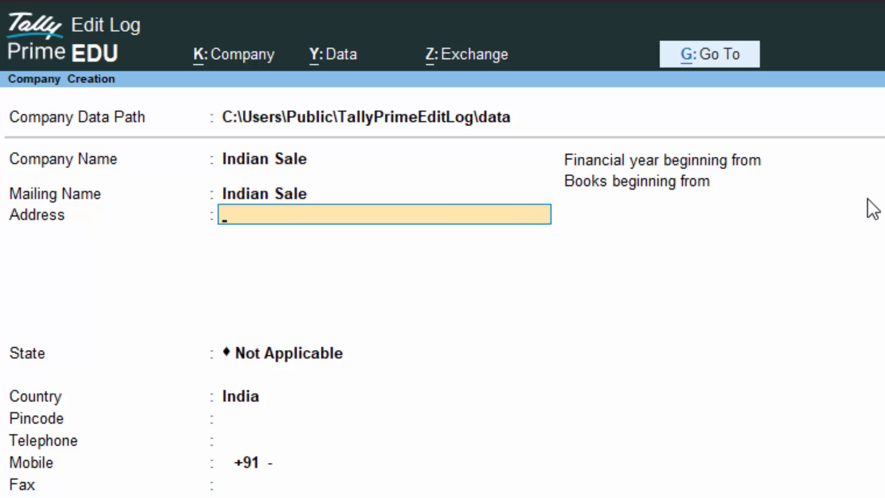
{"action": "type", "text": "New Colo"}
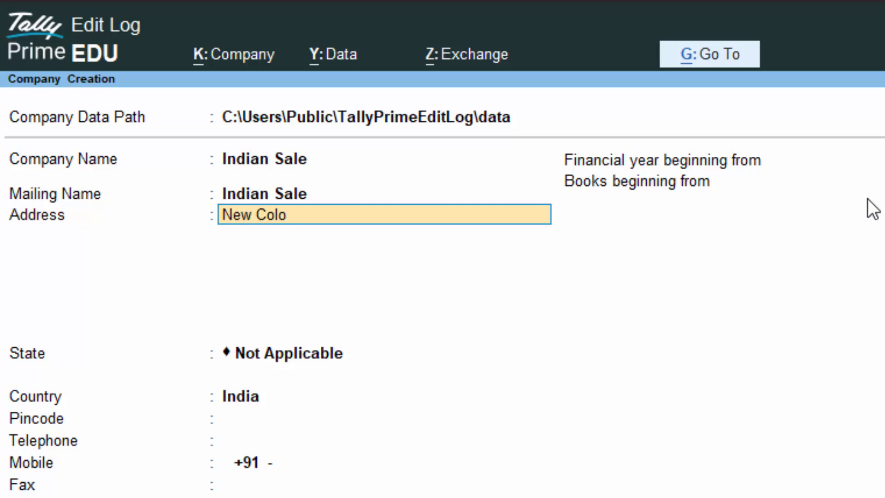
{"action": "type", "text": "ny Deoria"}
{"action": "key", "text": "Return"}
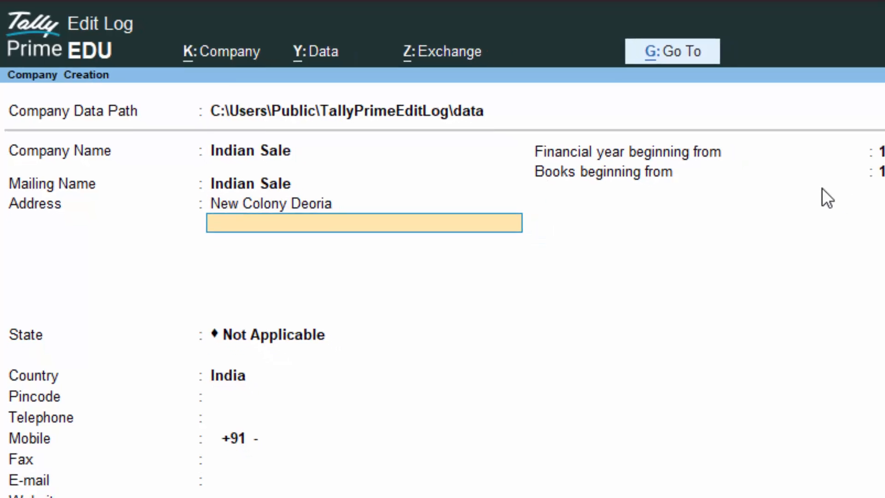
- Set the state to Uttar Pradesh, enter the pincode, and confirm creating the company
{"action": "key", "text": "Return"}
{"action": "type", "text": "U"}
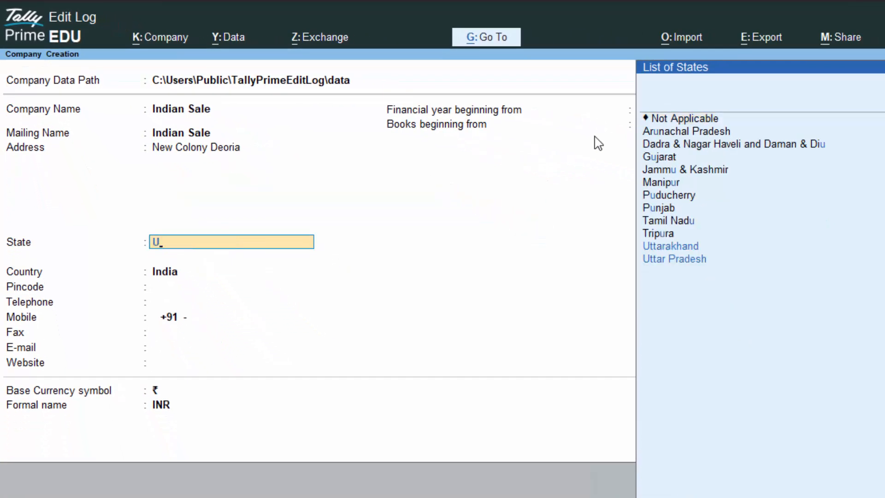
{"action": "key", "text": "Down"}
{"action": "key", "text": "Down"}
{"action": "key", "text": "Return"}
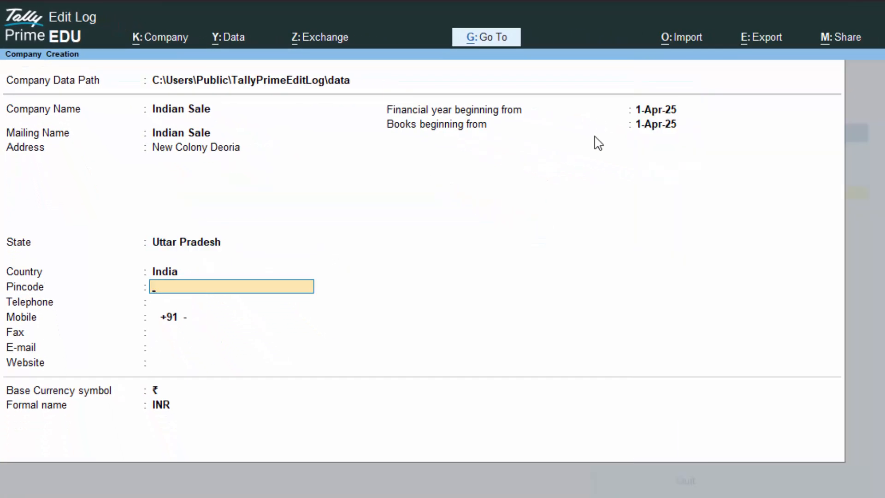
{"action": "type", "text": "274001"}
{"action": "key", "text": "Return"}
{"action": "key", "text": "Return"}
{"action": "key", "text": "Return"}
{"action": "key", "text": "Return"}
{"action": "key", "text": "Return"}
{"action": "key", "text": "Return"}
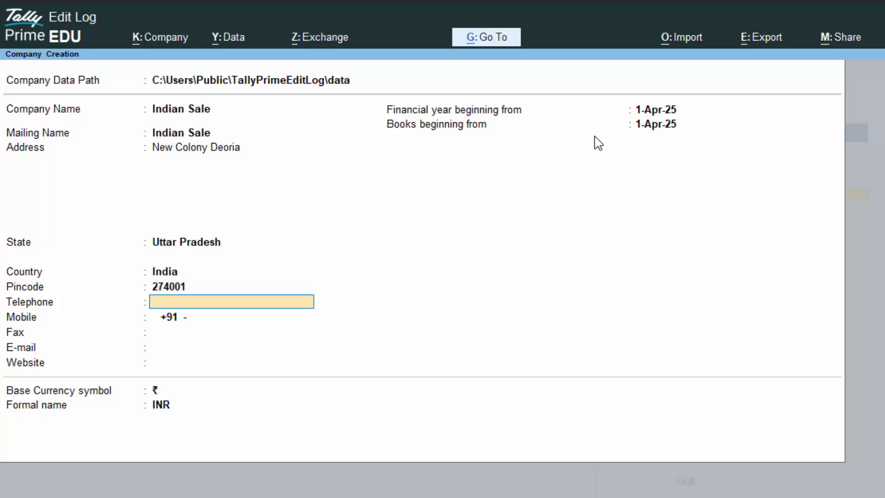
{"action": "key", "text": "Return"}
{"action": "key", "text": "Return"}
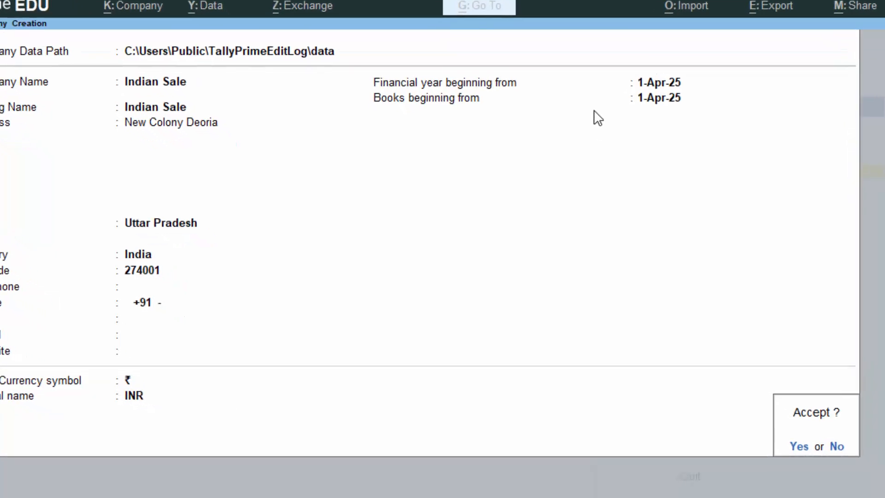
{"action": "key", "text": "Return"}
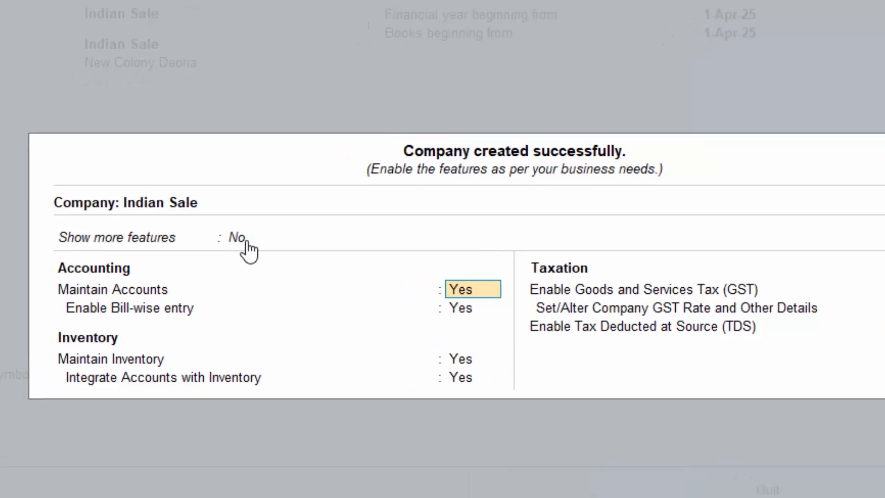
- Set both Show more features and Show all features to Yes
{"action": "left_click", "coordinate": [249, 249]}
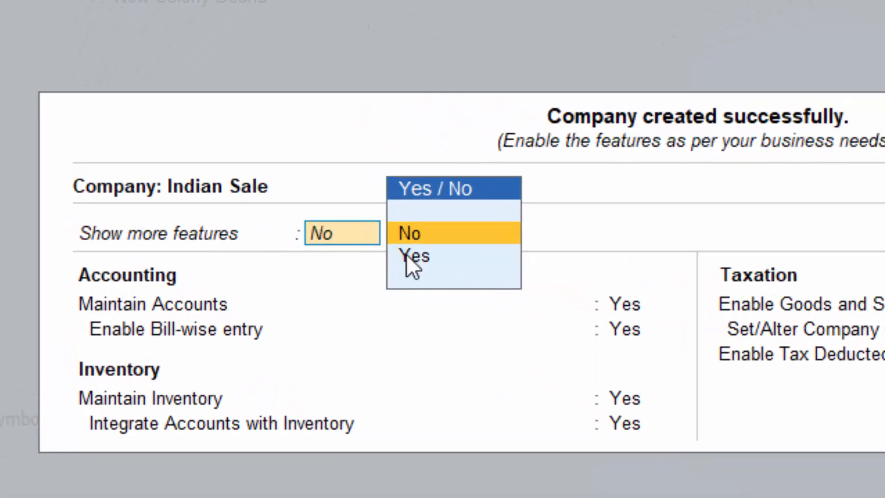
{"action": "left_click", "coordinate": [411, 256]}
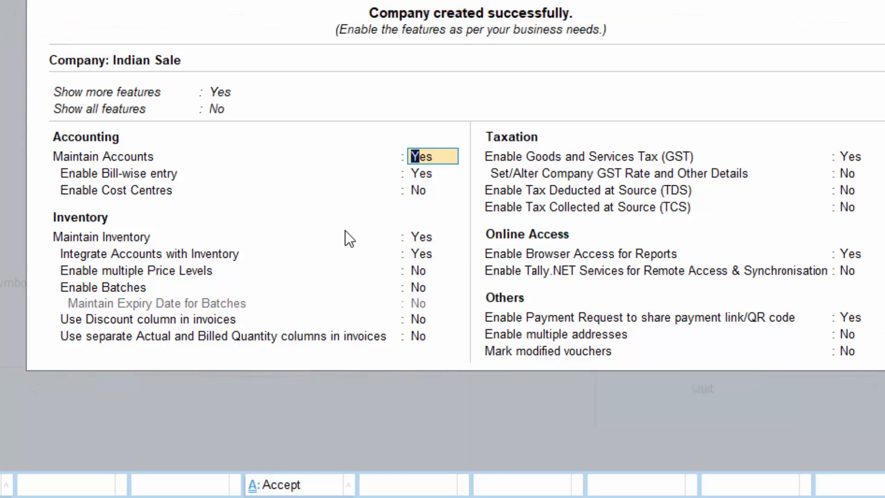
{"action": "left_click", "coordinate": [216, 110]}
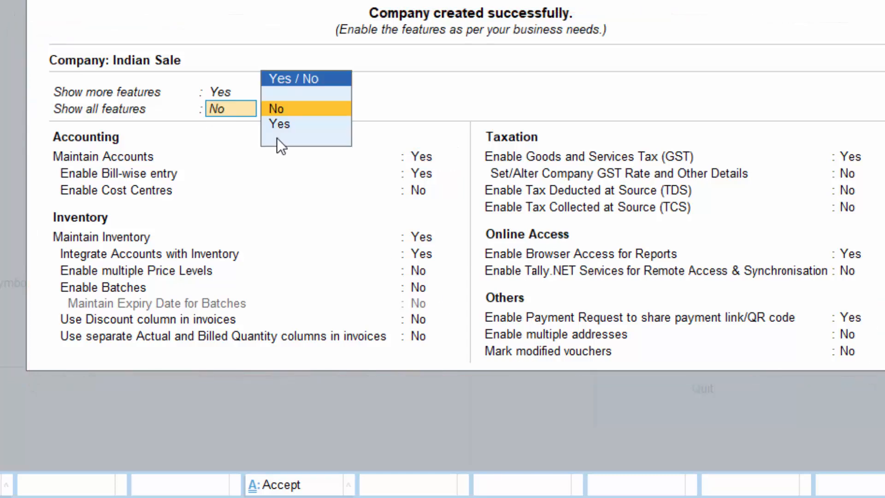
{"action": "left_click", "coordinate": [286, 123]}
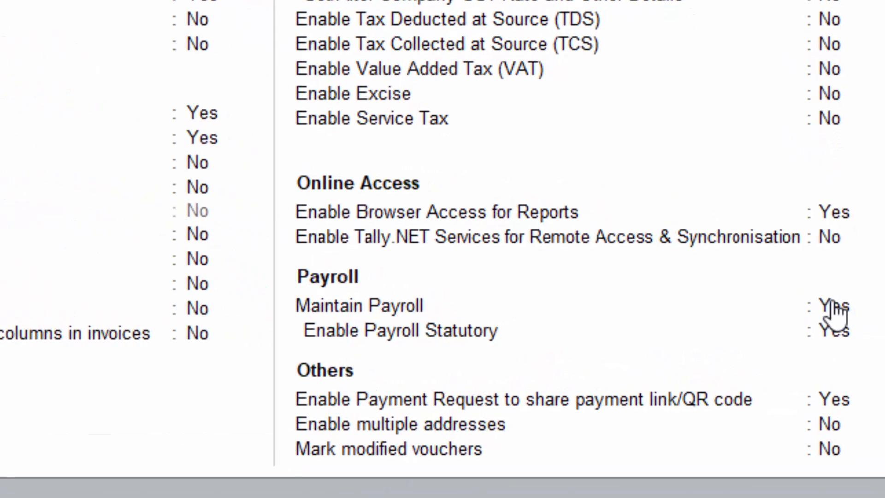
- Set Maintain Payroll and Enable Payroll Statutory to Yes
{"action": "left_click", "coordinate": [834, 306]}
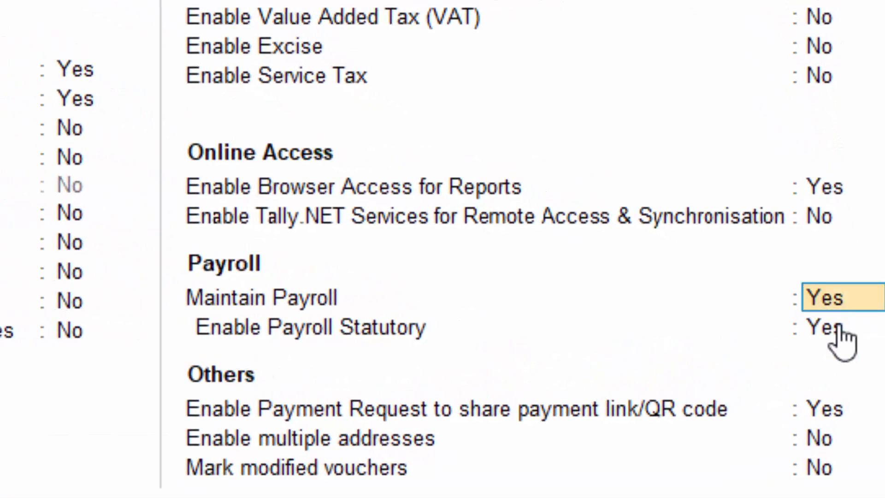
{"action": "type", "text": "y"}
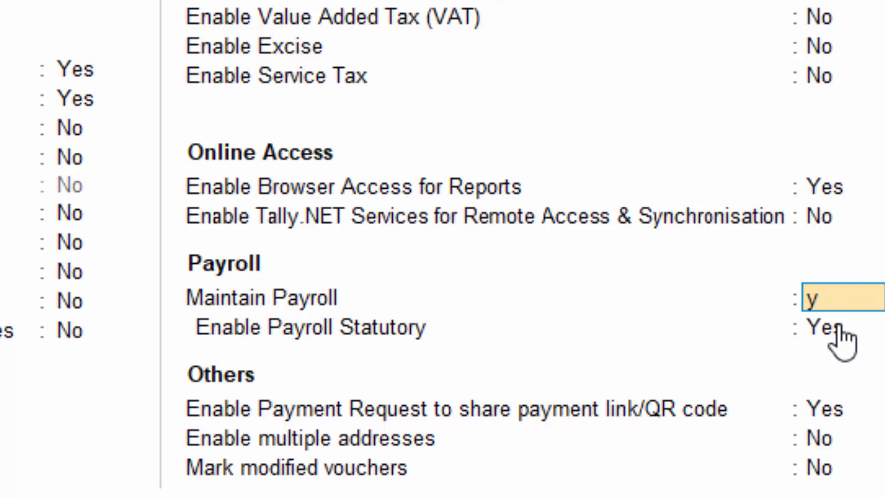
{"action": "key", "text": "Return"}
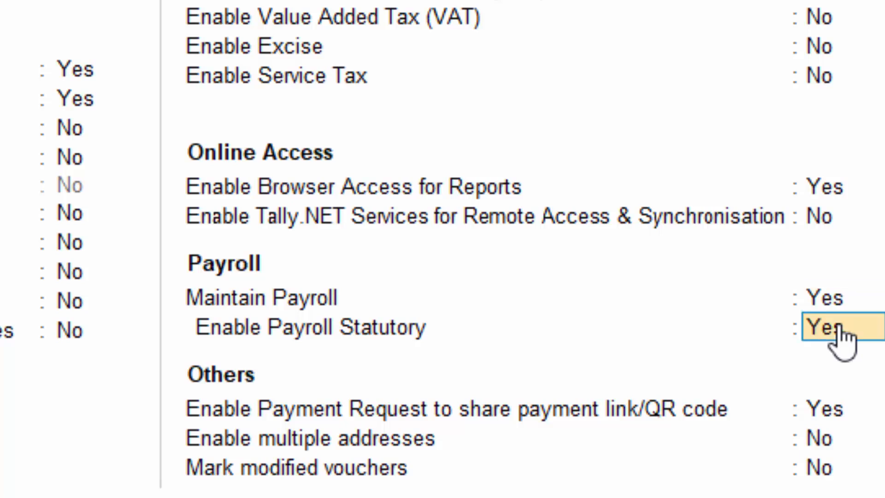
{"action": "type", "text": "y"}
{"action": "key", "text": "Return"}
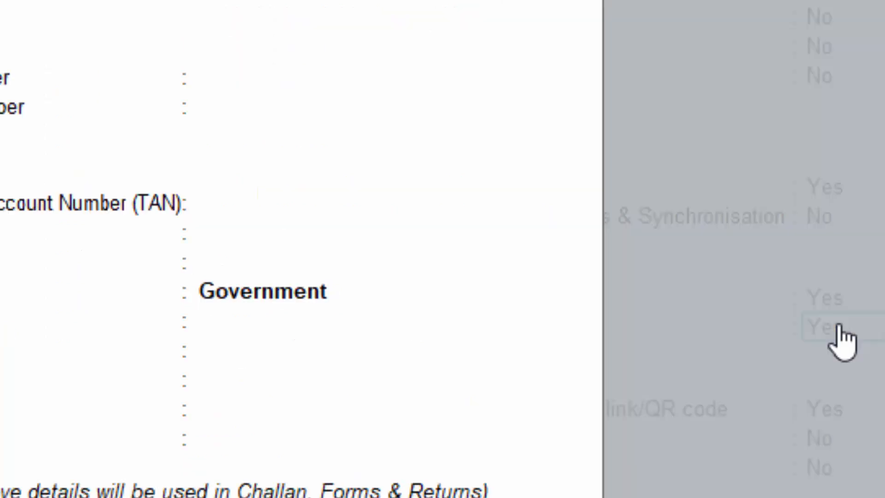
- Fill in the PF account group and security codes, the ESI code, and Deoria as ESI branch
{"action": "key", "text": "Return"}
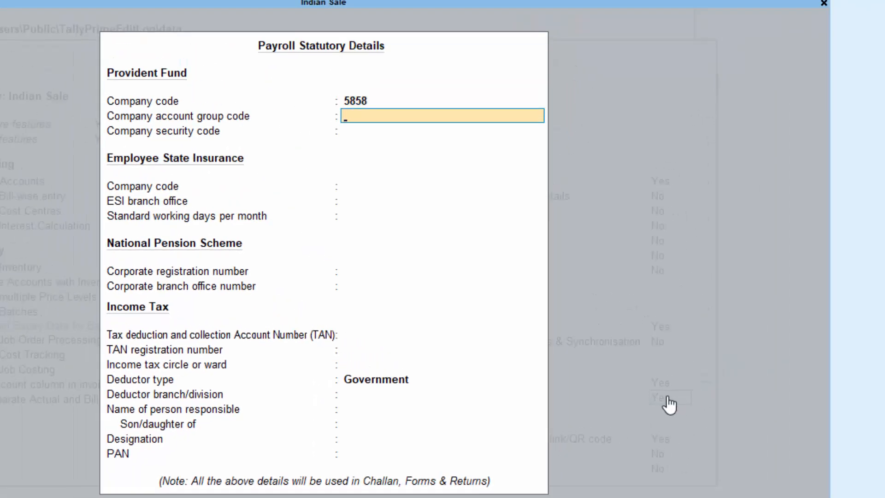
{"action": "type", "text": "8970"}
{"action": "key", "text": "Return"}
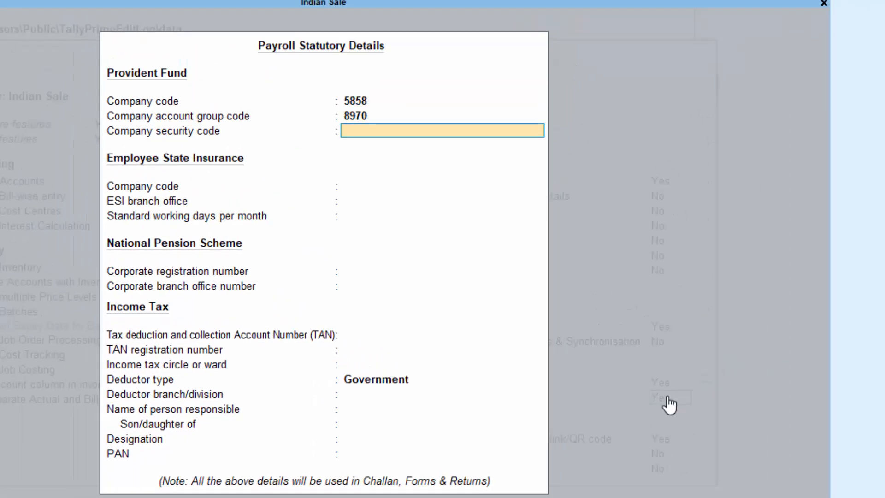
{"action": "type", "text": "7970"}
{"action": "key", "text": "Return"}
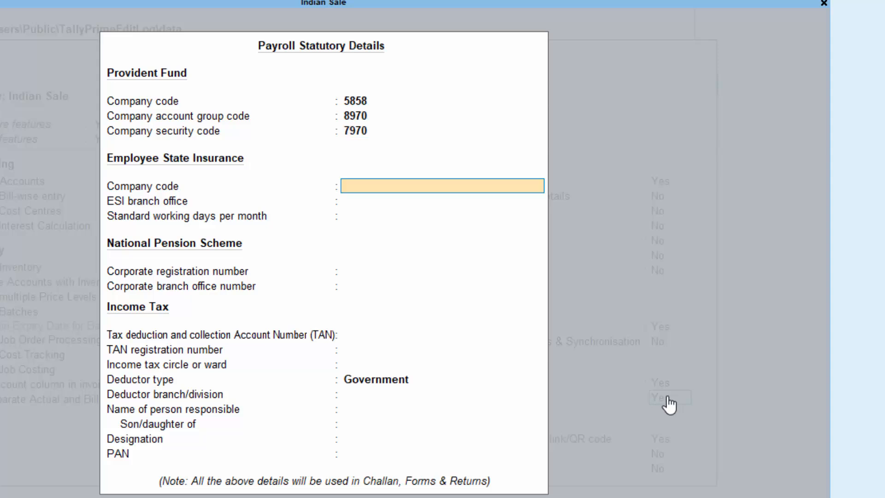
{"action": "type", "text": "76869"}
{"action": "key", "text": "Return"}
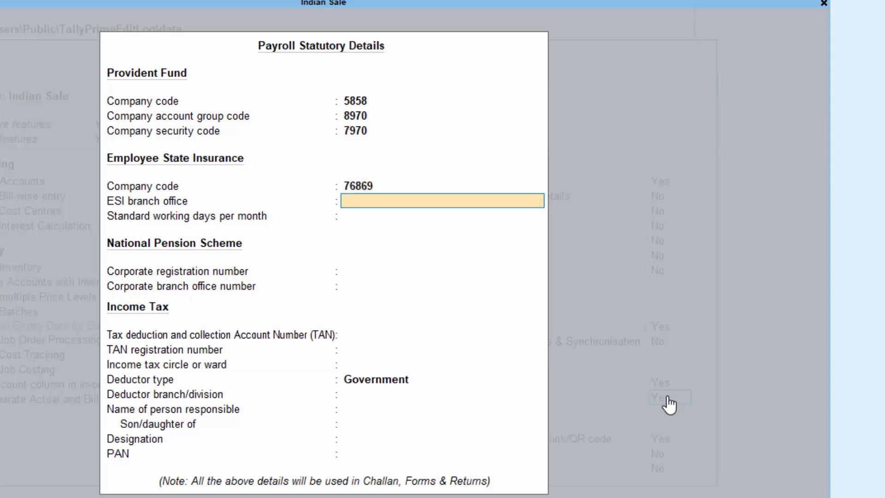
{"action": "type", "text": "Deoria"}
{"action": "key", "text": "Return"}
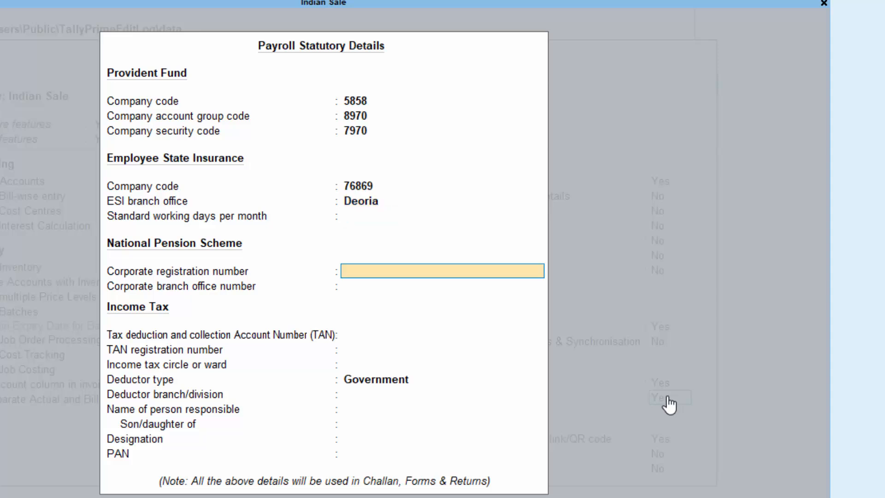
{"action": "key", "text": "Return"}
{"action": "key", "text": "Return"}
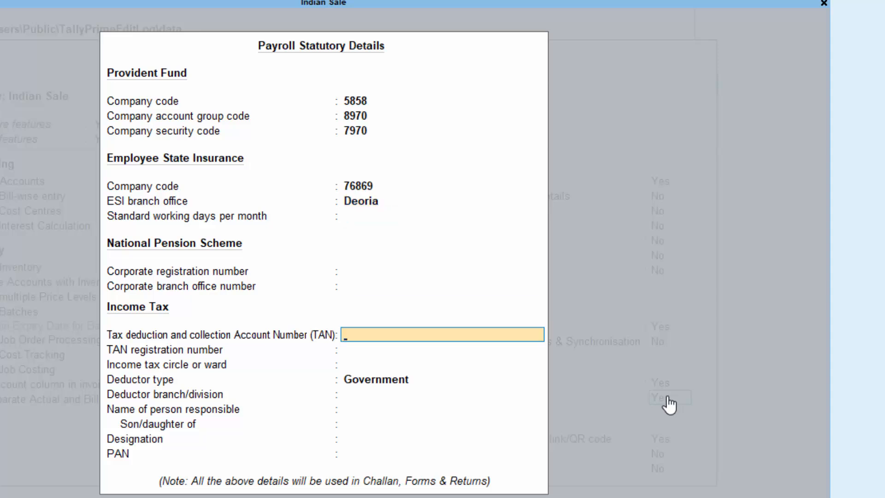
- Enter the company's TAN, re-entering a corrected value after the invalid TAN warning
{"action": "type", "text": "AAAAA678"}
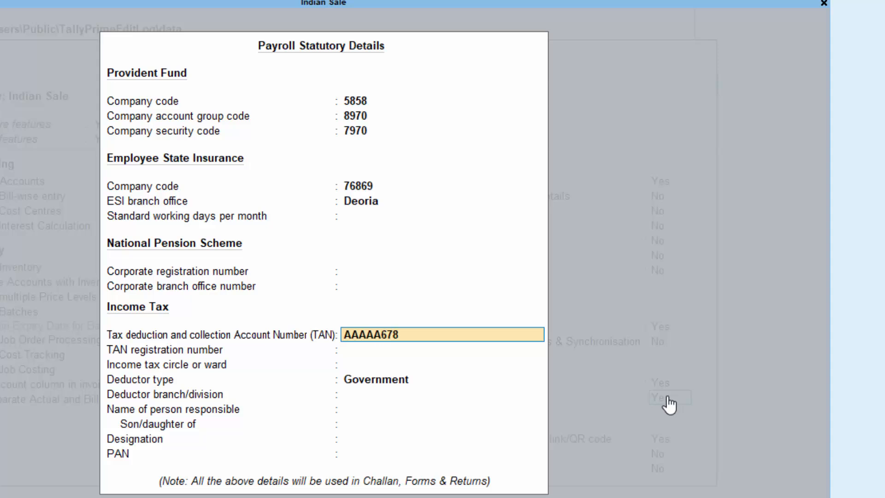
{"action": "type", "text": "9H"}
{"action": "key", "text": "Return"}
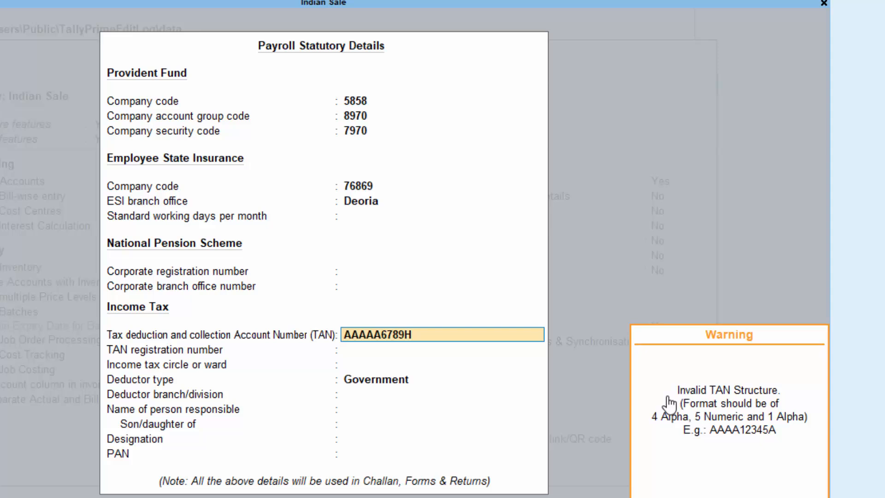
{"action": "key", "text": "Return"}
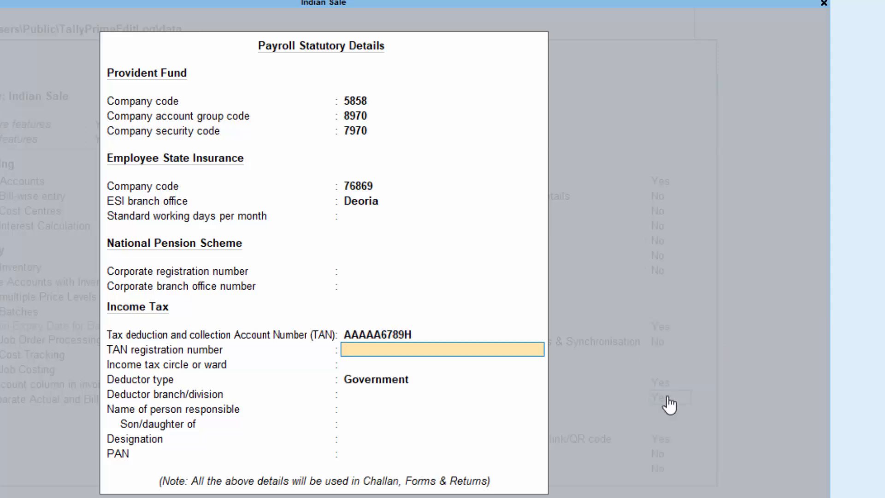
{"action": "key", "text": "BackSpace"}
{"action": "type", "text": "AAA"}
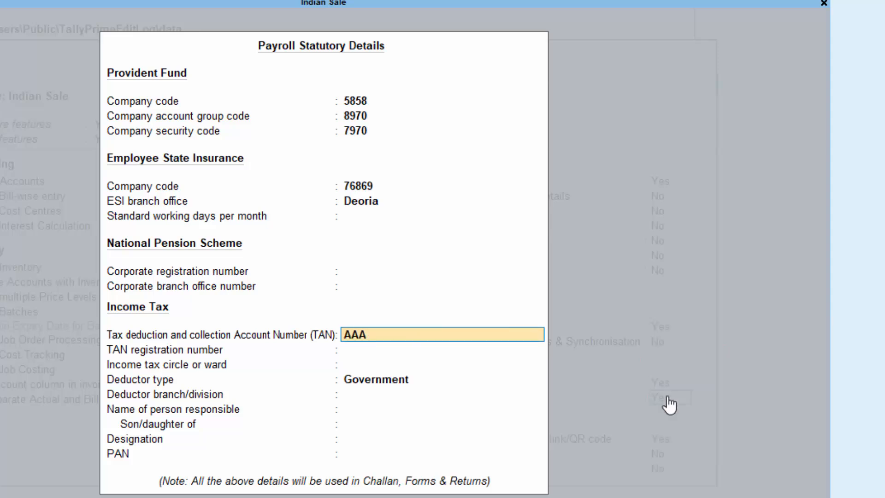
{"action": "type", "text": "A56789I"}
{"action": "key", "text": "Return"}
- Add the TAN registration number and the PAN, then close the statutory details
{"action": "type", "text": "6988698"}
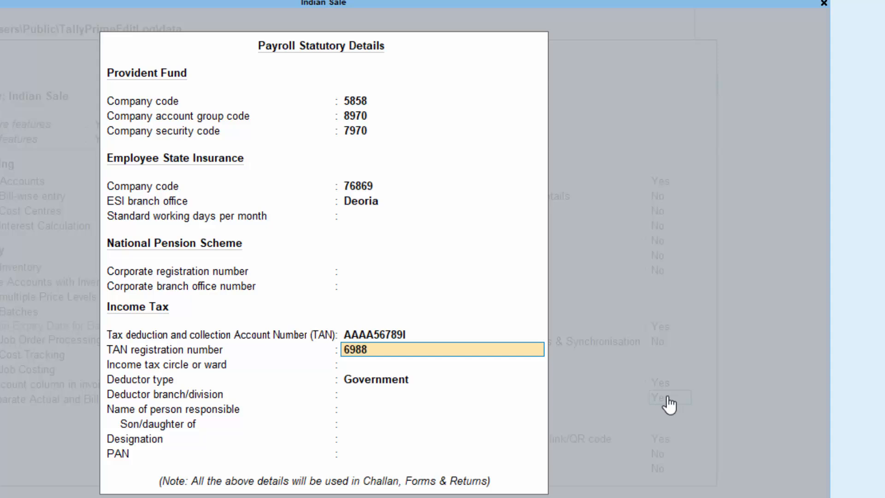
{"action": "key", "text": "Return"}
{"action": "key", "text": "Return"}
{"action": "key", "text": "Return"}
{"action": "key", "text": "Return"}
{"action": "key", "text": "Return"}
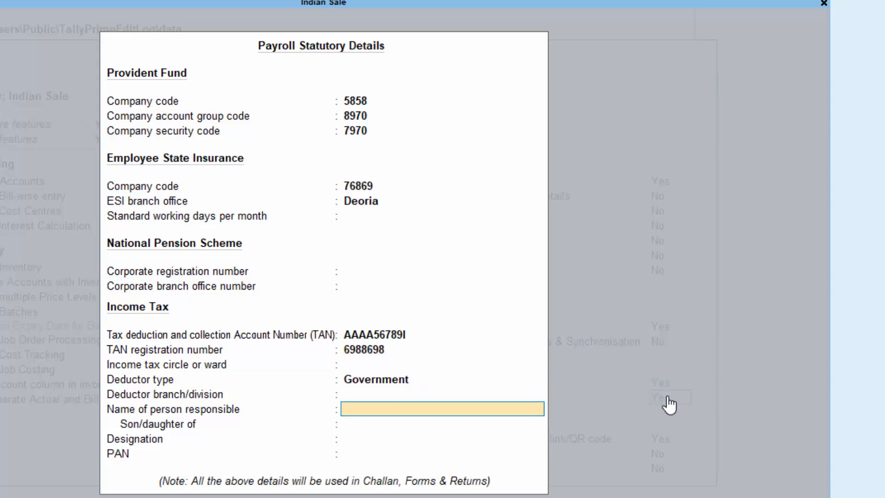
{"action": "key", "text": "Return"}
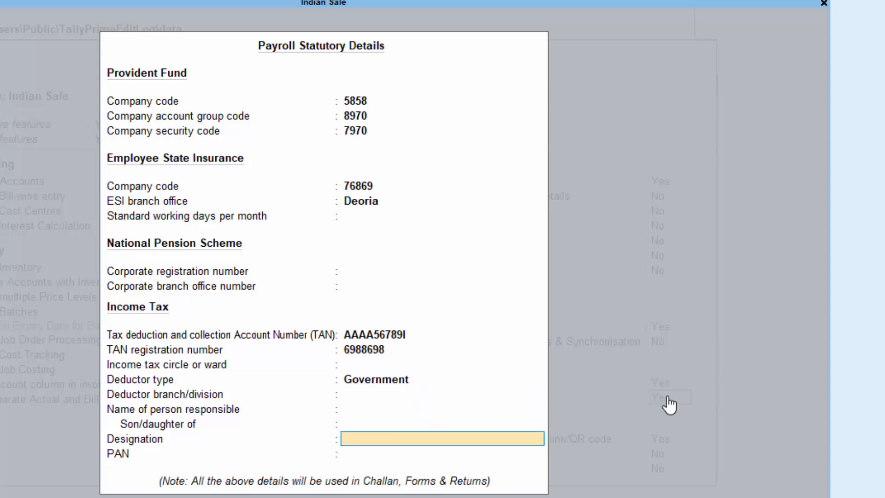
{"action": "key", "text": "Return"}
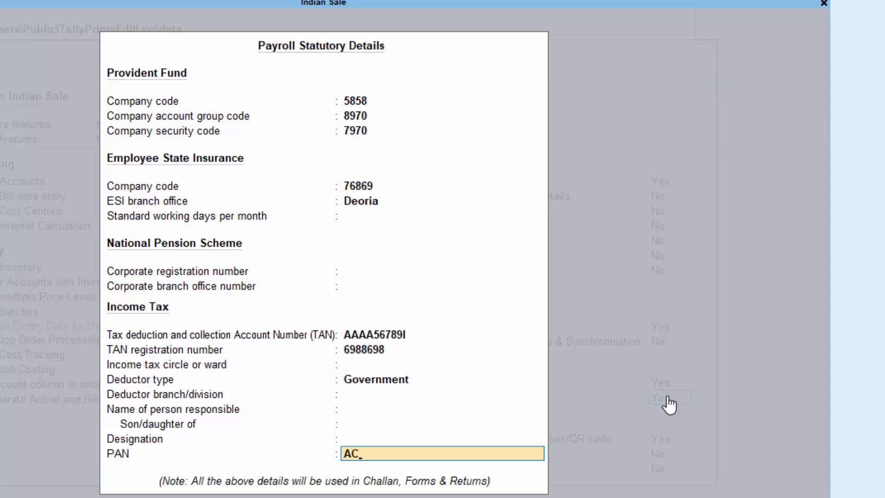
{"action": "key", "text": "Return"}
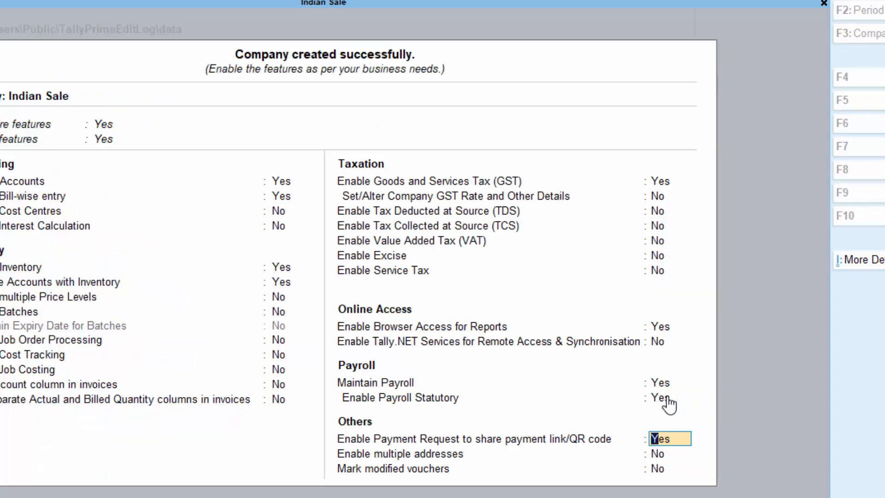
- Quit Merchant Profile Details unfilled, set Enable Payment Request to No, and accept the features
{"action": "key", "text": "Return"}
{"action": "key", "text": "Escape"}
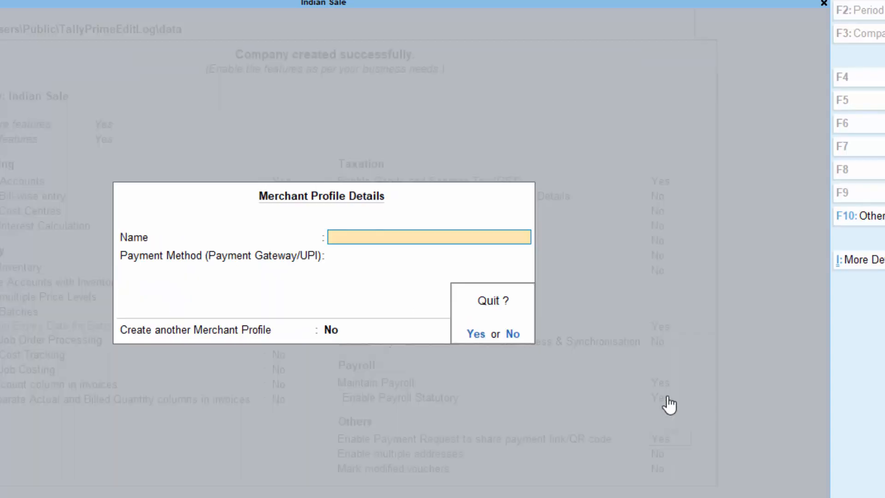
{"action": "key", "text": "Return"}
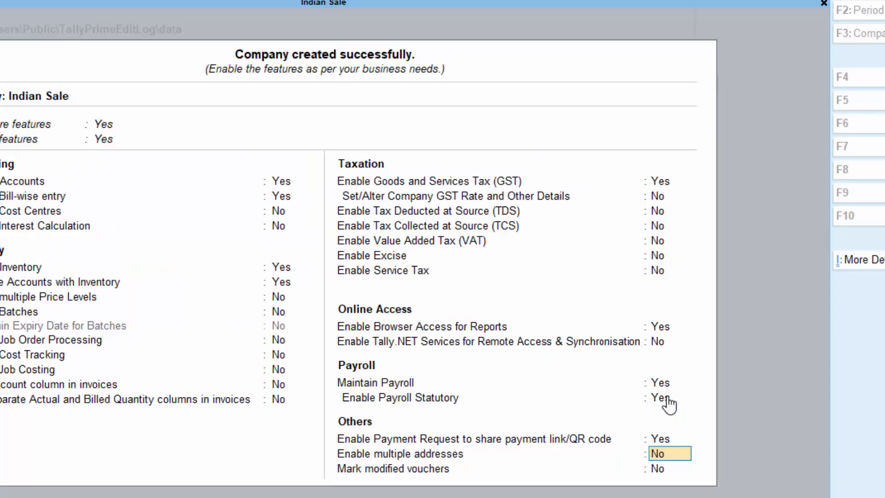
{"action": "key", "text": "Up"}
{"action": "key", "text": "Down"}
{"action": "key", "text": "Down"}
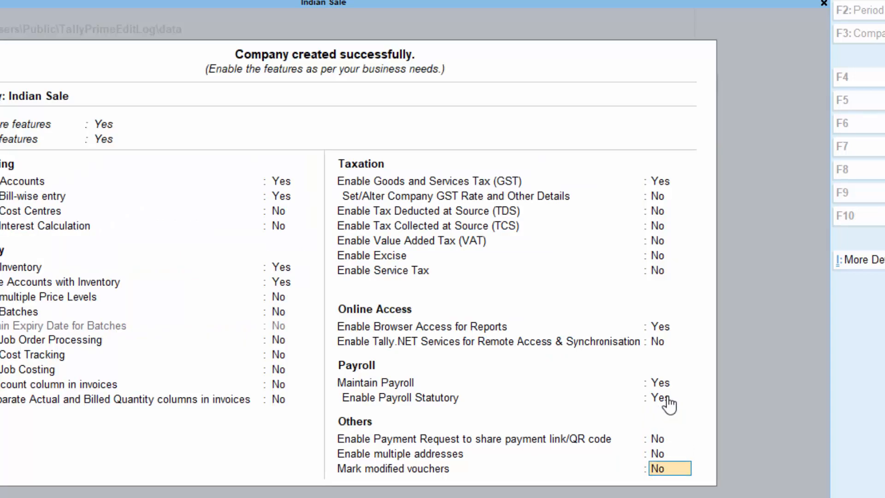
{"action": "key", "text": "Return"}
{"action": "key", "text": "Return"}
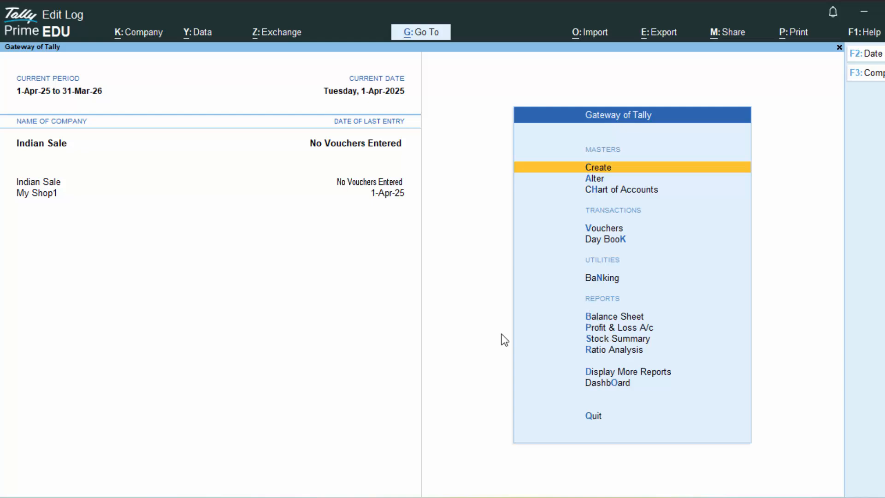
{"action": "key", "text": "v"}
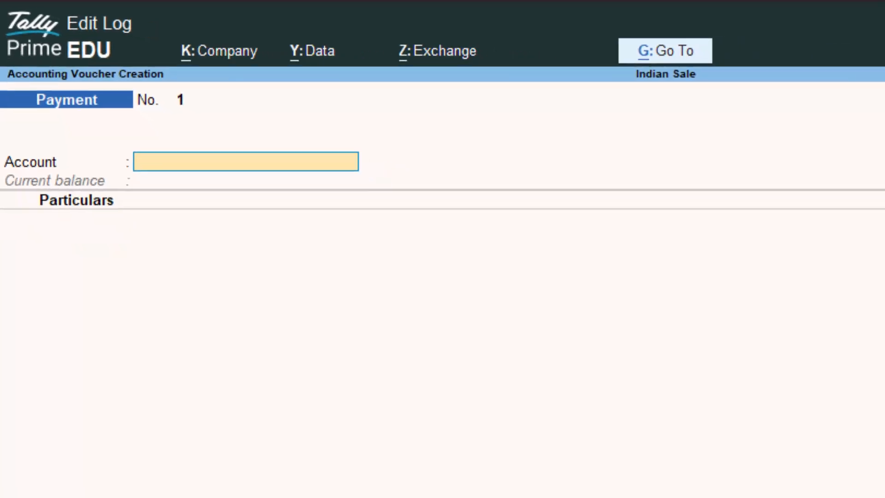
- Switch the voucher to Receipt and change its mode to Double Entry
{"action": "left_click", "coordinate": [847, 145]}
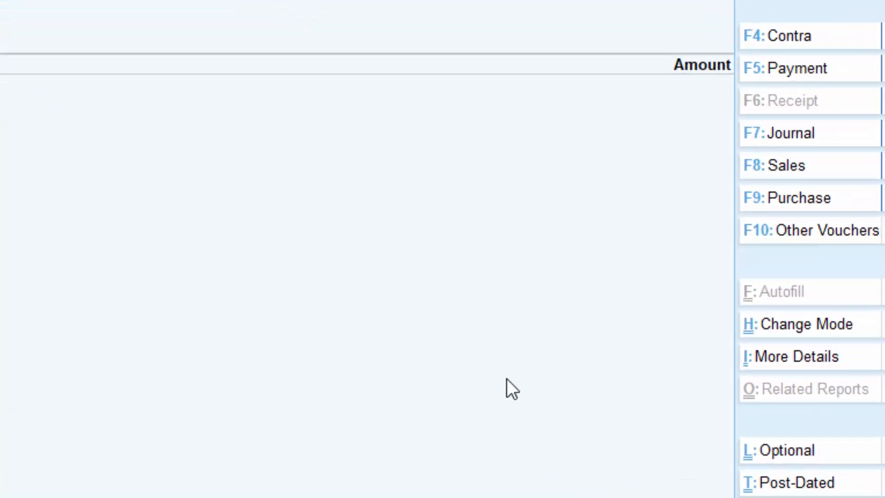
{"action": "left_click", "coordinate": [733, 363]}
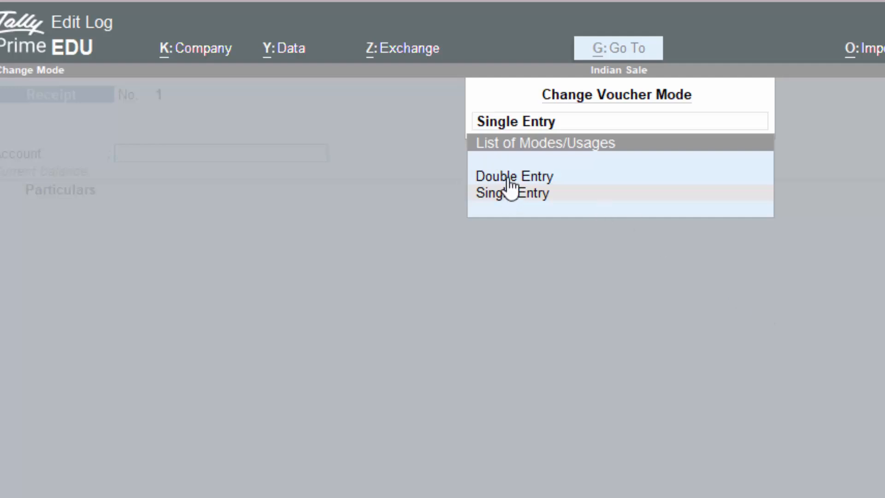
{"action": "left_click", "coordinate": [582, 177]}
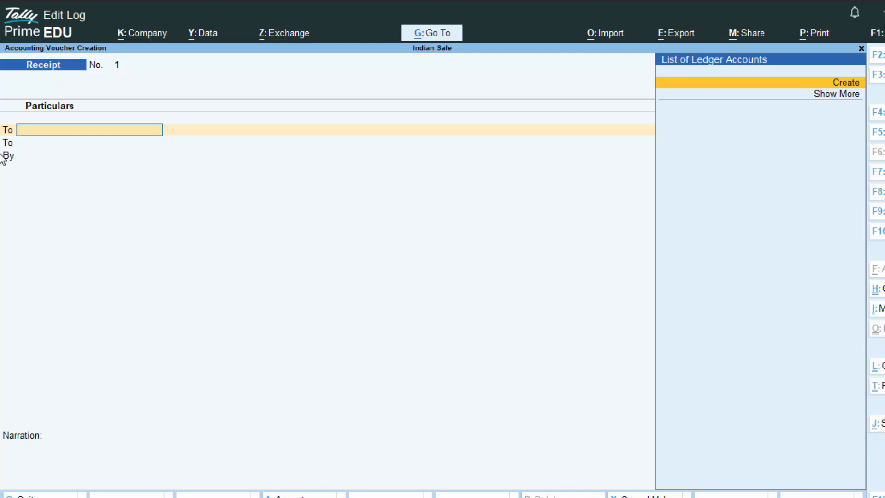
- Set 'Use Cr/Dr instead of To/By' to Yes in the voucher configuration
{"action": "key", "text": "F12"}
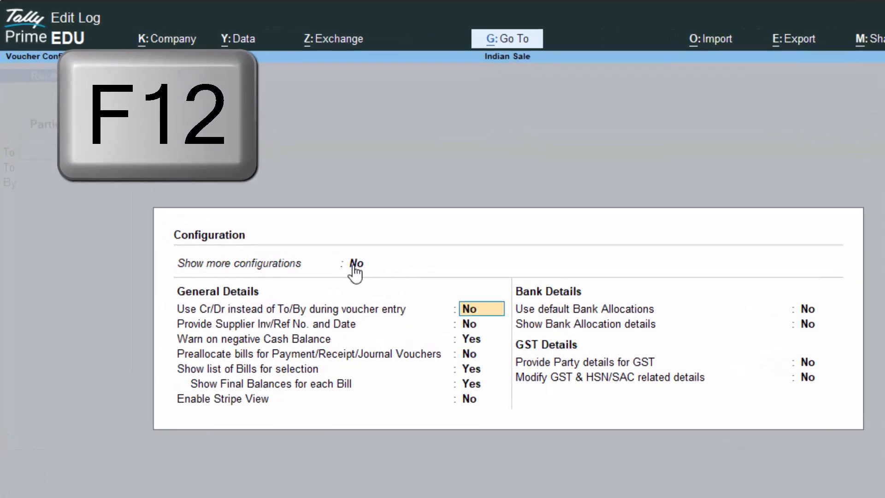
{"action": "left_click", "coordinate": [469, 312]}
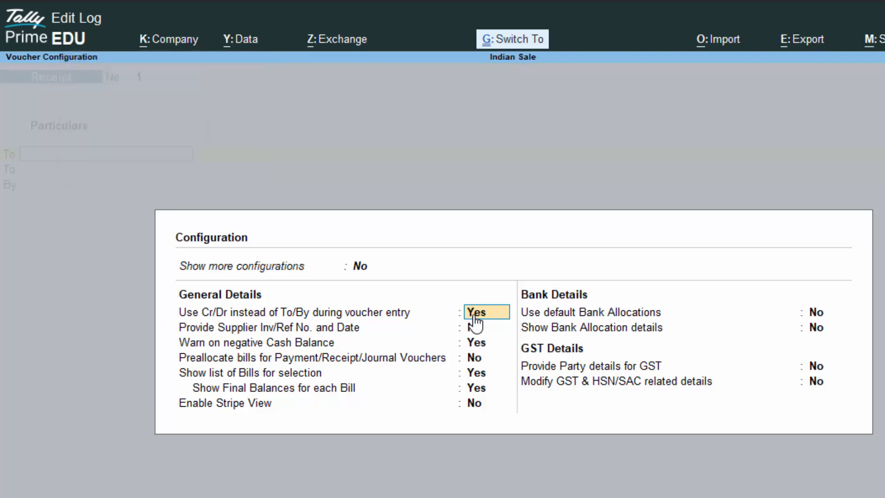
{"action": "key", "text": "ctrl+a"}
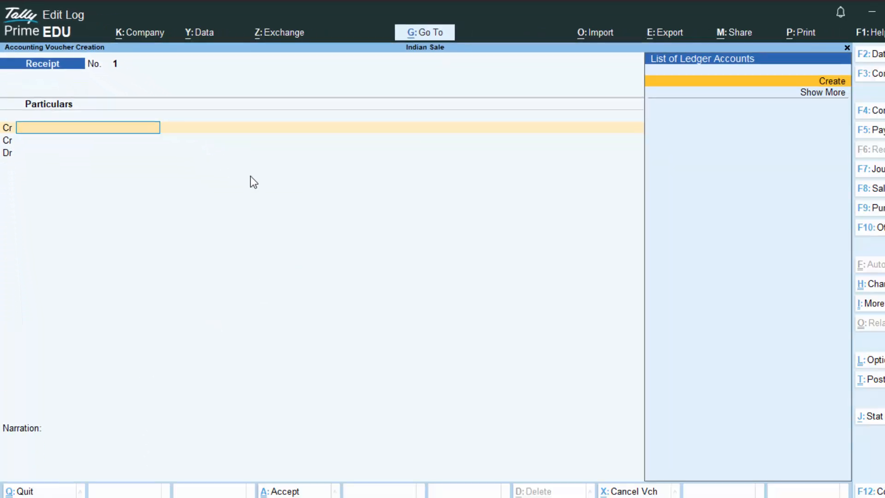
- Create ledger 'Capital a/c' under Capital Account with Regular registration for the first Cr line
{"action": "key", "text": "Return"}
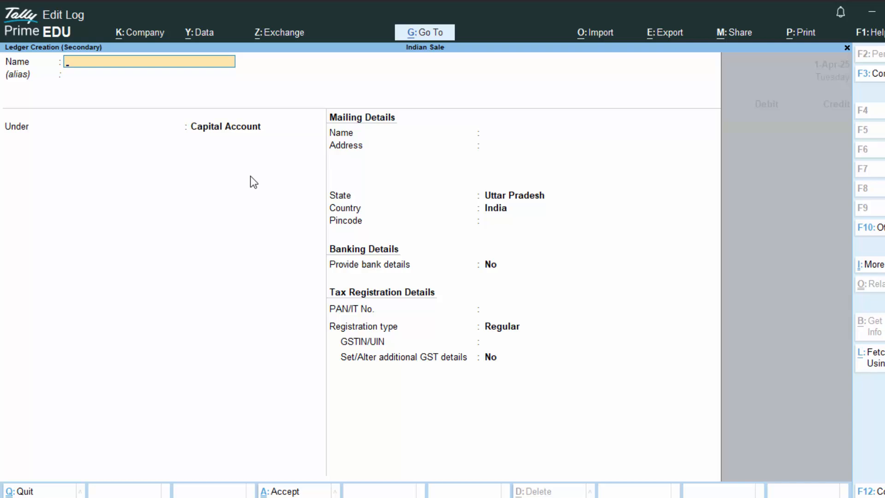
{"action": "key", "text": "Escape"}
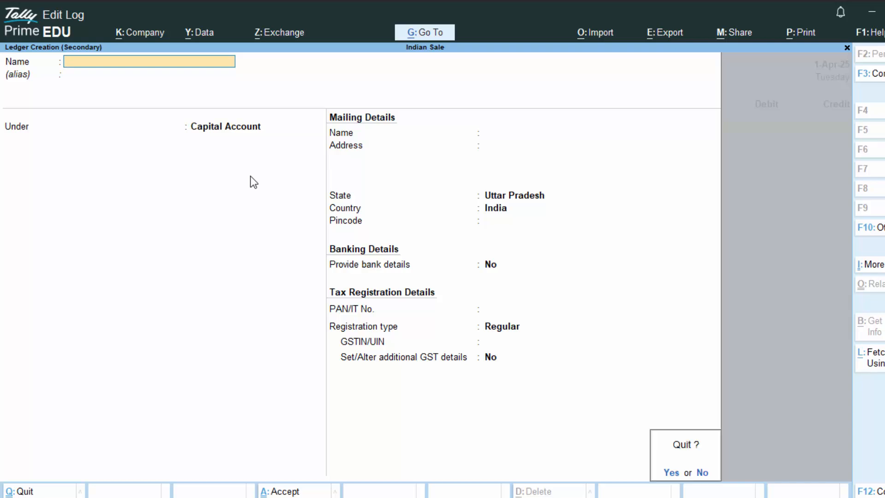
{"action": "key", "text": "Return"}
{"action": "key", "text": "Return"}
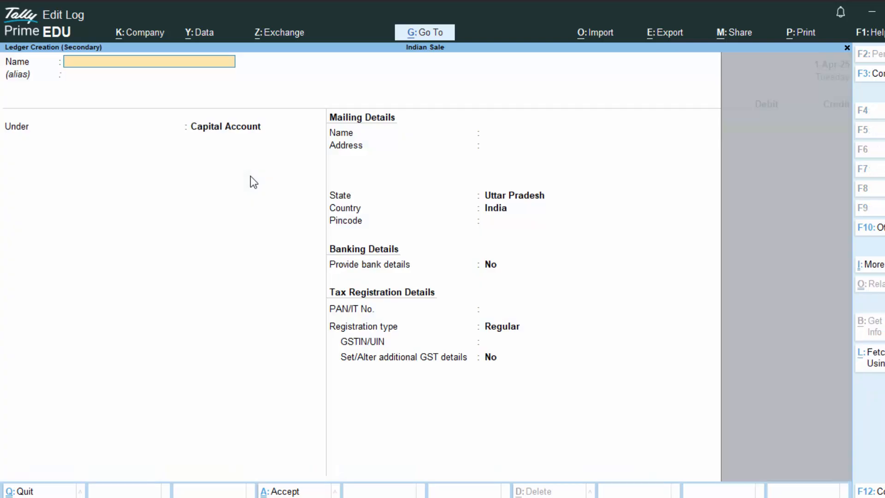
{"action": "type", "text": "Cap"}
{"action": "type", "text": "ital a"}
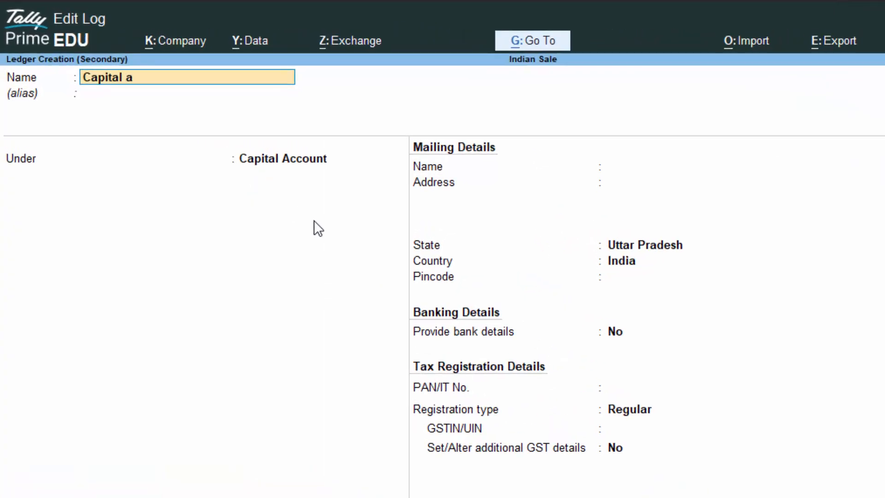
{"action": "type", "text": "/c"}
{"action": "key", "text": "Return"}
{"action": "key", "text": "Return"}
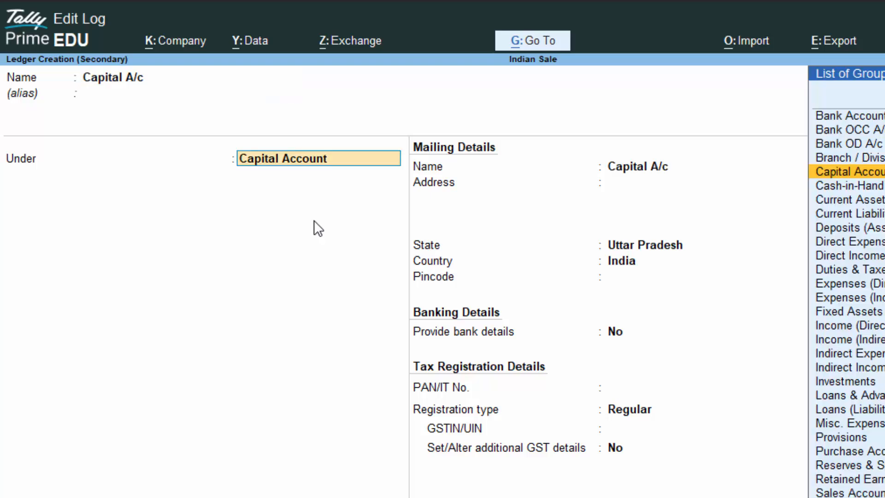
{"action": "key", "text": "Return"}
{"action": "key", "text": "Return"}
{"action": "key", "text": "Return"}
{"action": "key", "text": "Return"}
{"action": "key", "text": "Return"}
{"action": "key", "text": "Return"}
{"action": "key", "text": "Return"}
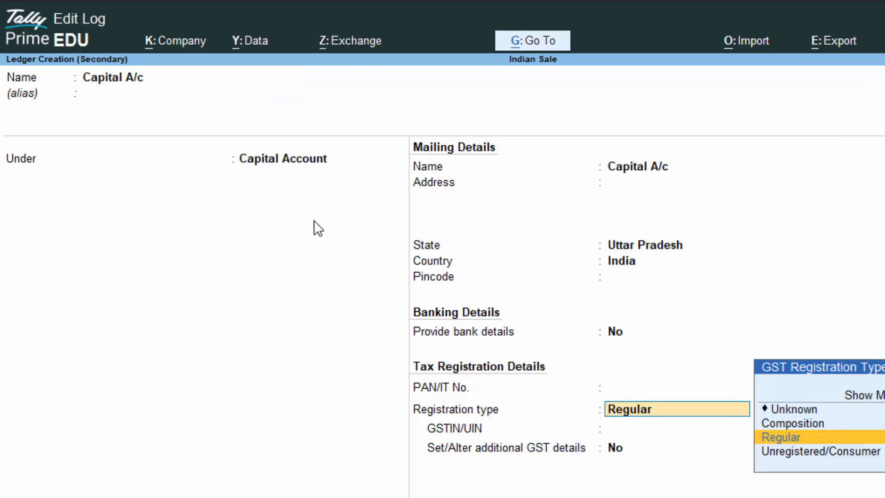
{"action": "key", "text": "Return"}
{"action": "key", "text": "Return"}
{"action": "key", "text": "Return"}
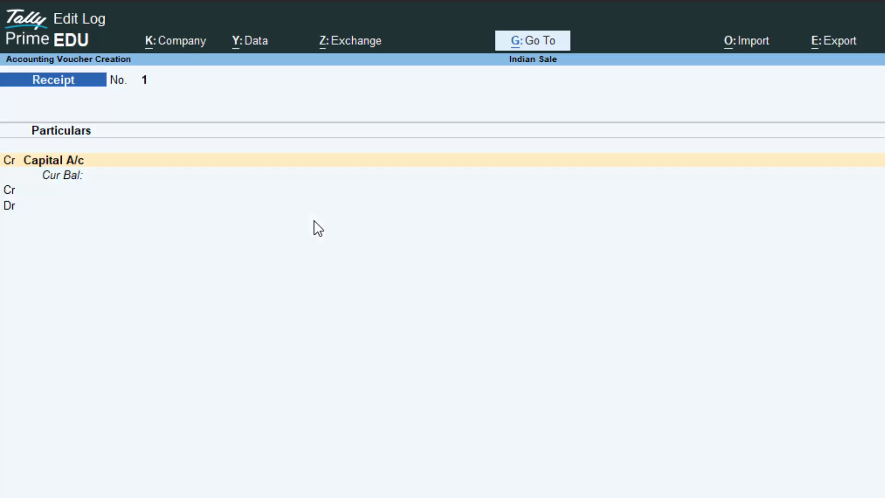
- Credit Capital A/c and debit Cash 7,00,000.00 each, then accept Receipt No. 1
{"action": "key", "text": "Return"}
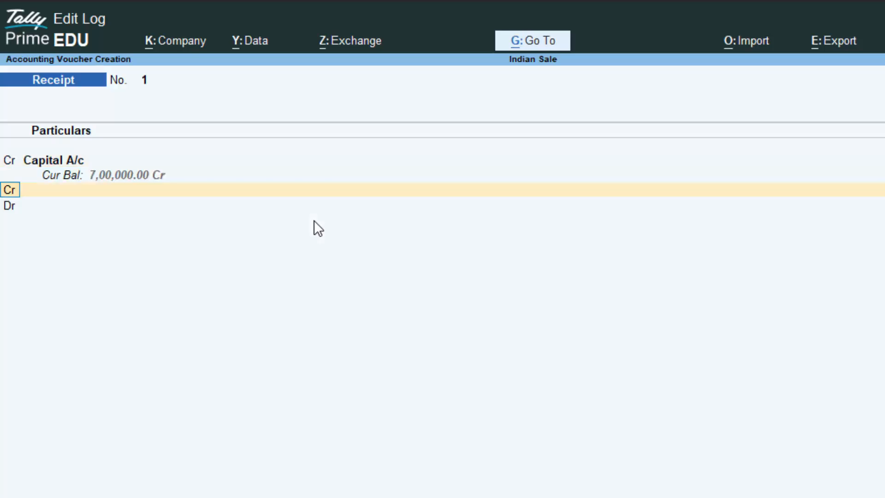
{"action": "key", "text": "Return"}
{"action": "key", "text": "BackSpace"}
{"action": "key", "text": "Return"}
{"action": "key", "text": "Return"}
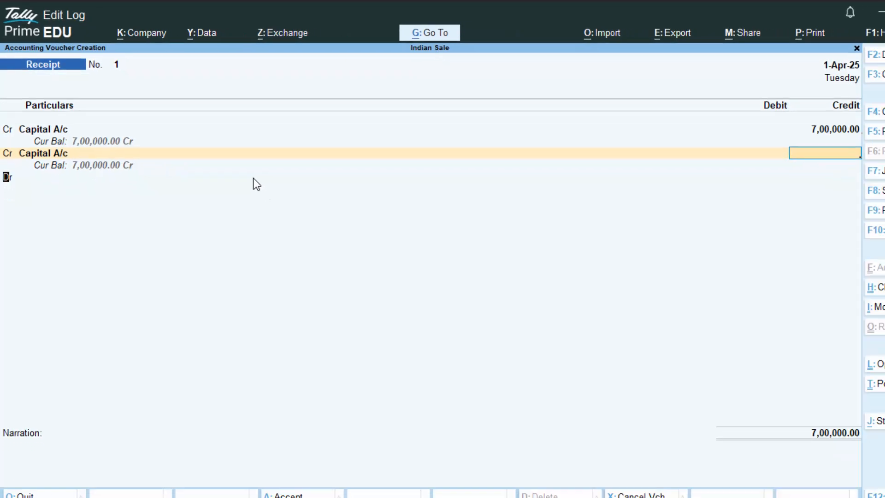
{"action": "key", "text": "Return"}
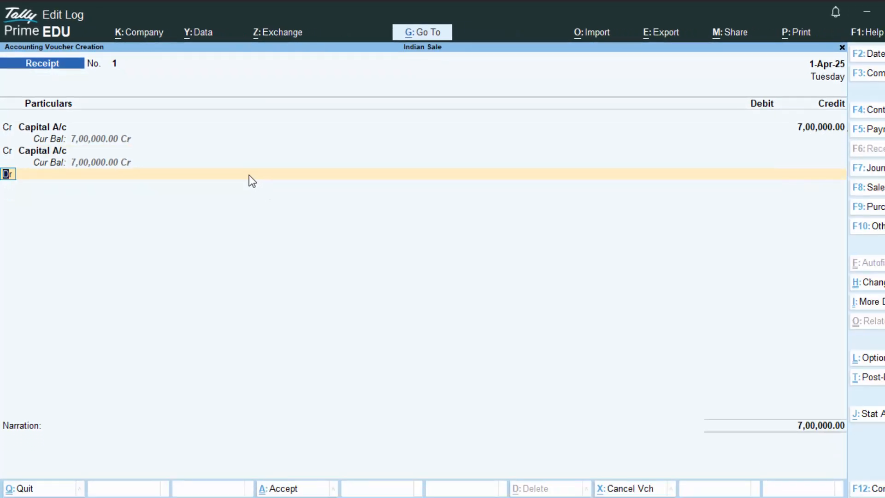
{"action": "key", "text": "Return"}
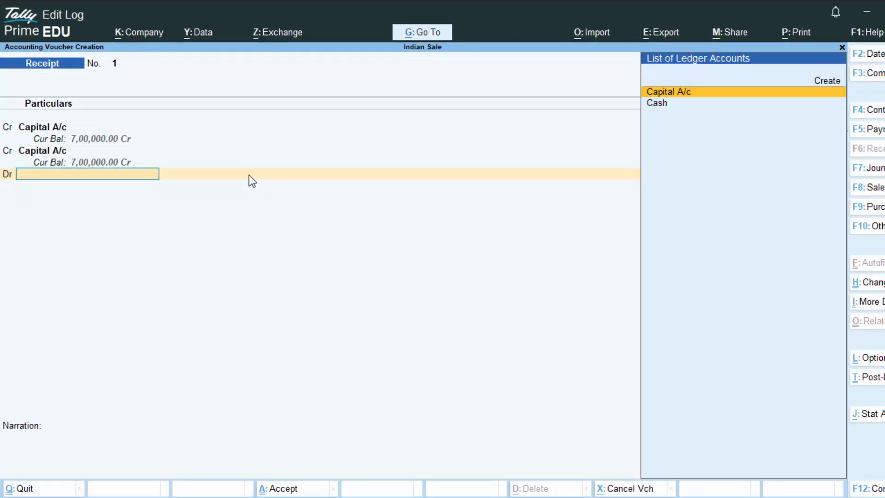
{"action": "key", "text": "Down"}
{"action": "key", "text": "Return"}
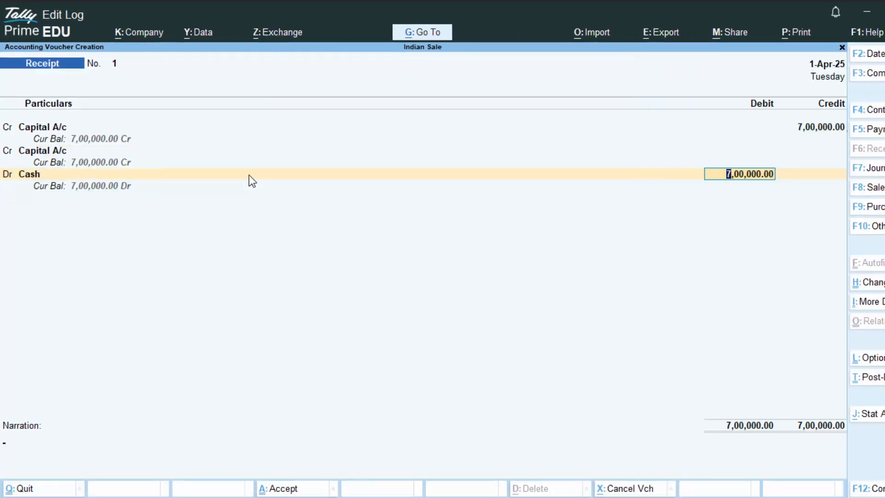
{"action": "key", "text": "Return"}
{"action": "key", "text": "Return"}
{"action": "key", "text": "Return"}
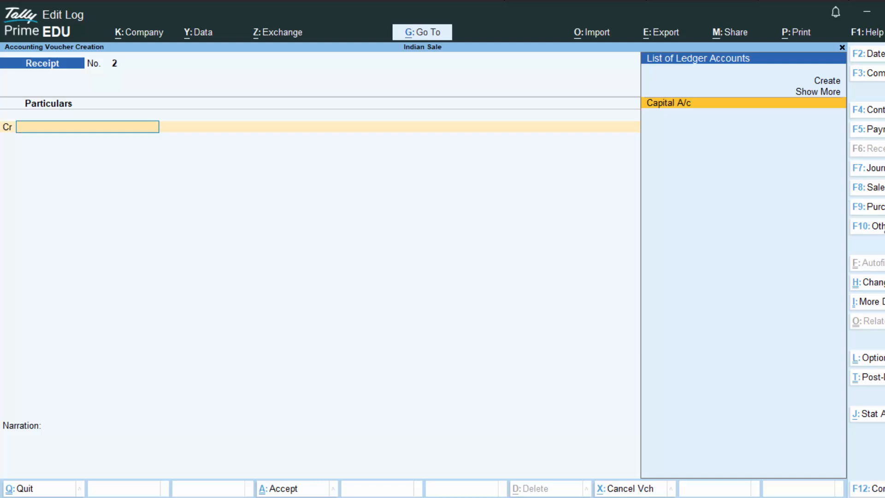
- Change the voucher type to Attendance from the List of Voucher Types
{"action": "key", "text": "F10"}
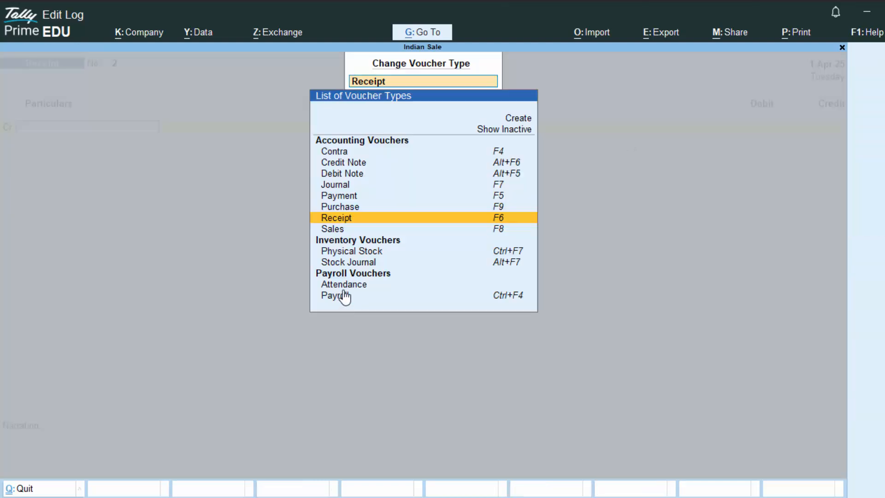
{"action": "left_click", "coordinate": [340, 284]}
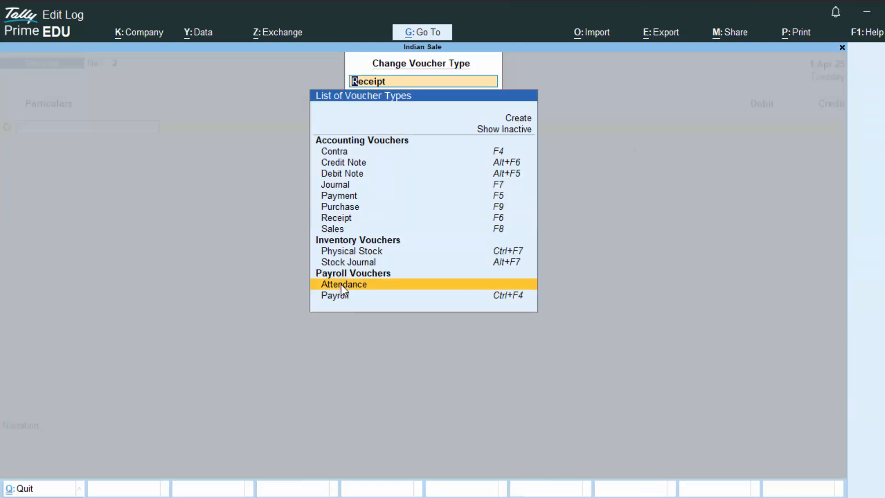
{"action": "left_click", "coordinate": [341, 285]}
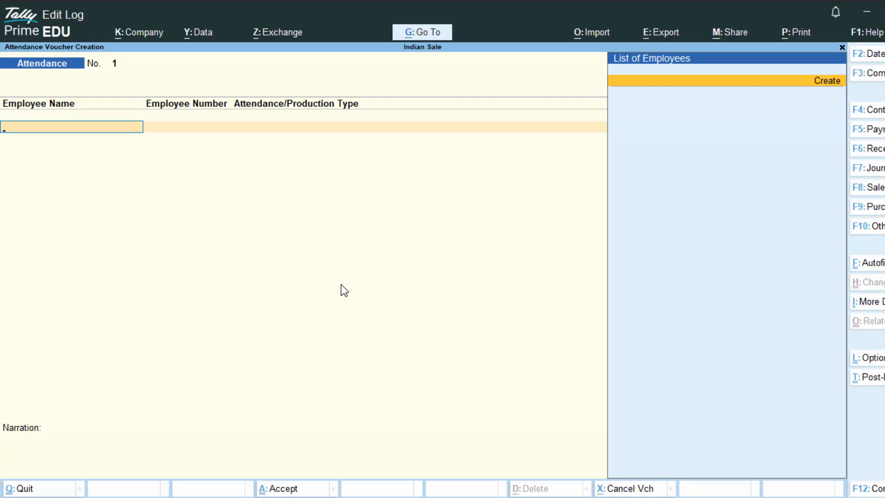
- Begin creating an employee under Primary, then discard the unfinished employee without saving
{"action": "key", "text": "Return"}
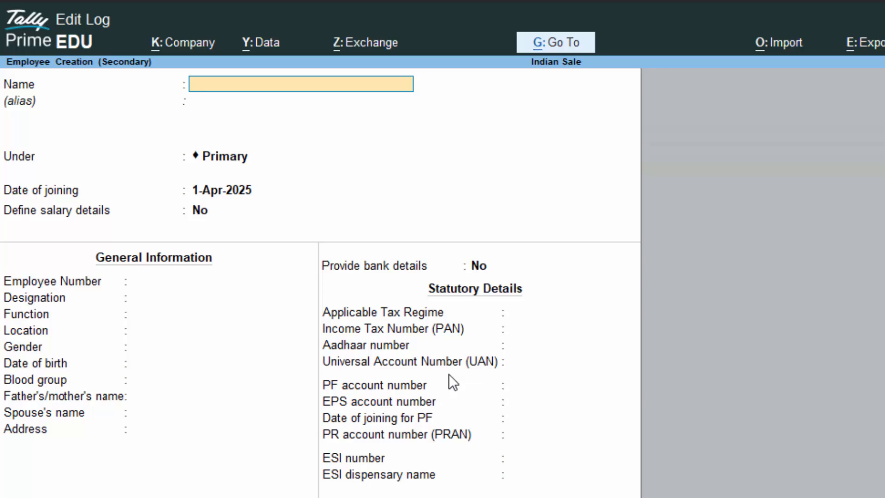
{"action": "type", "text": "Ankush"}
{"action": "key", "text": "Return"}
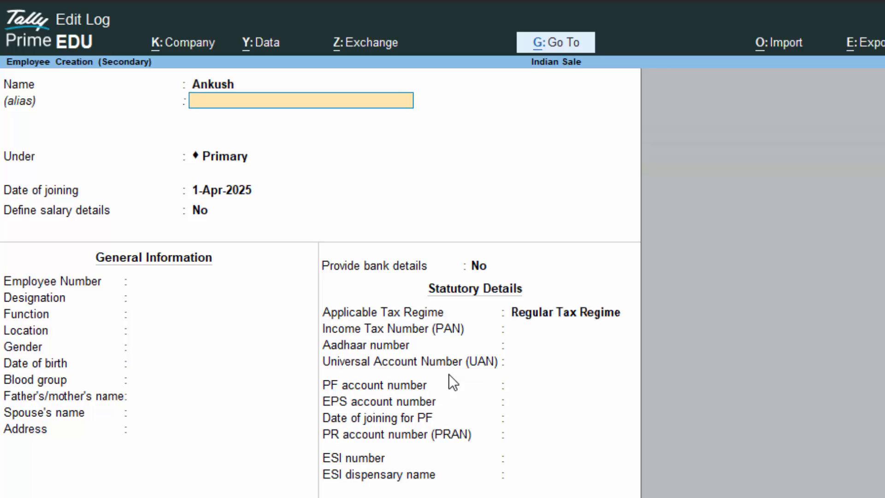
{"action": "key", "text": "Return"}
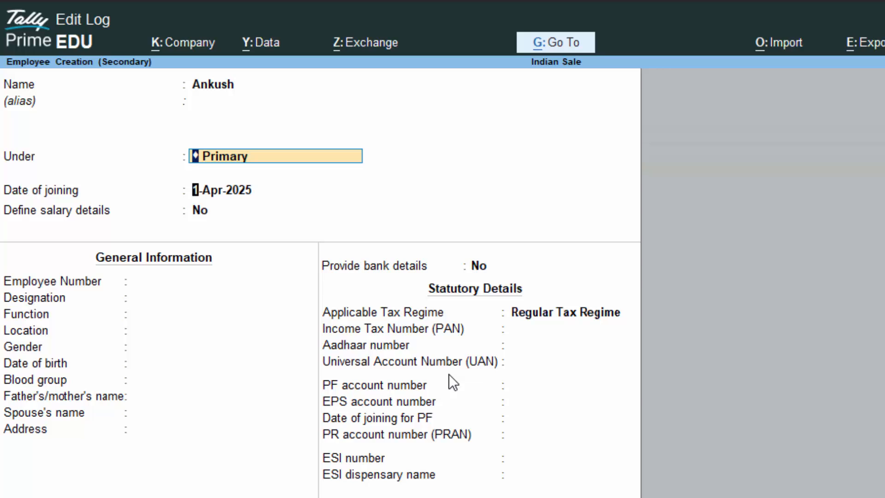
{"action": "key", "text": "Return"}
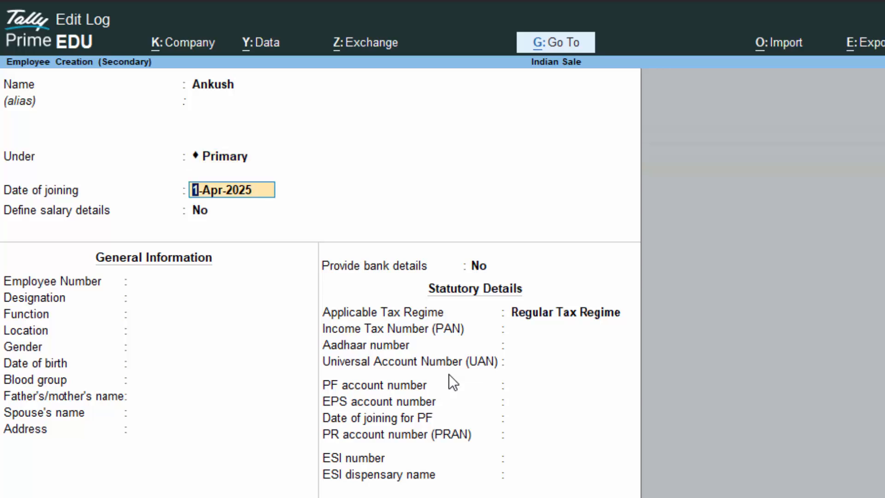
{"action": "key", "text": "Escape"}
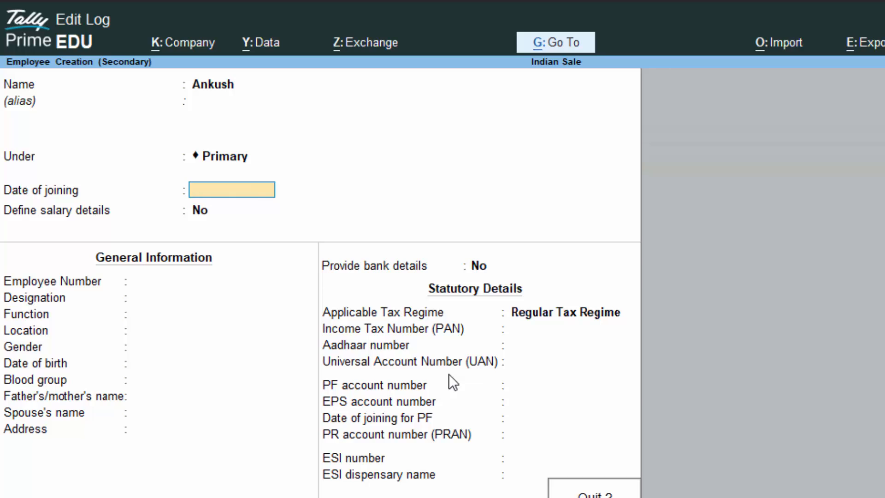
{"action": "key", "text": "y"}
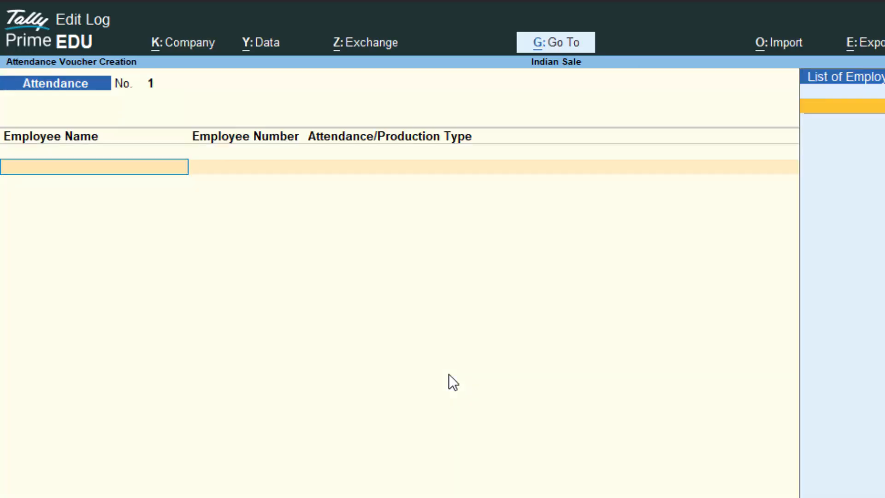
- Date the attendance voucher 1 May 2025
{"action": "key", "text": "F2"}
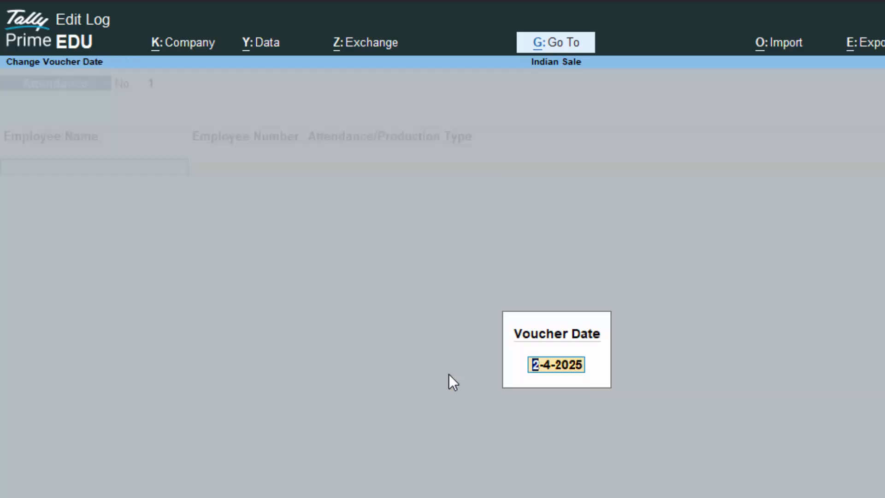
{"action": "type", "text": "1"}
{"action": "type", "text": "-5-"}
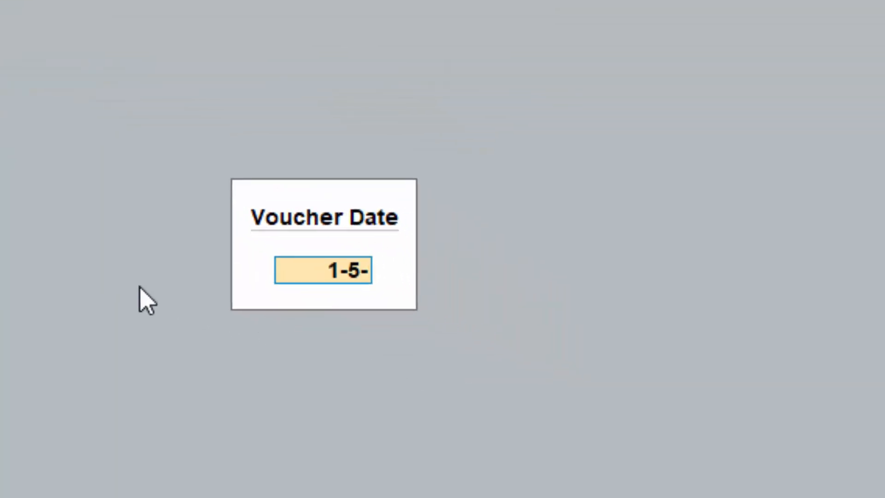
{"action": "type", "text": "25"}
{"action": "key", "text": "Return"}
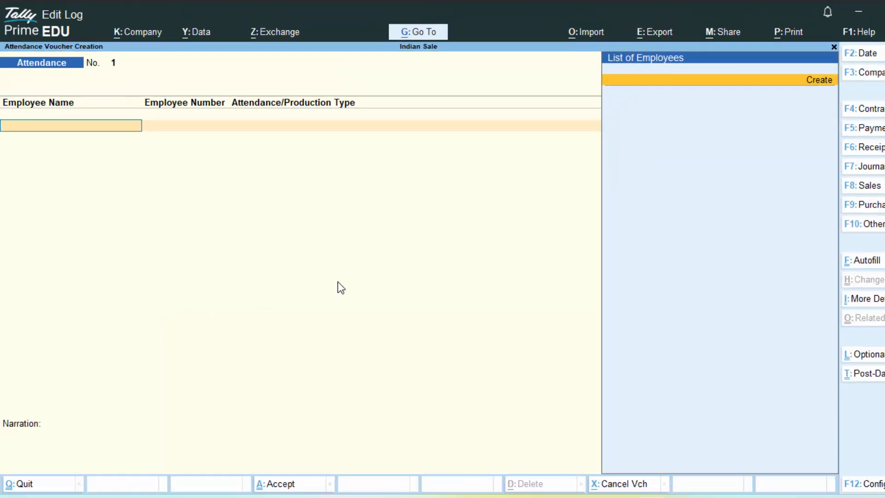
- Create a new employee under Primary joining 1-5-25, with Define salary details set to Yes
{"action": "key", "text": "Return"}
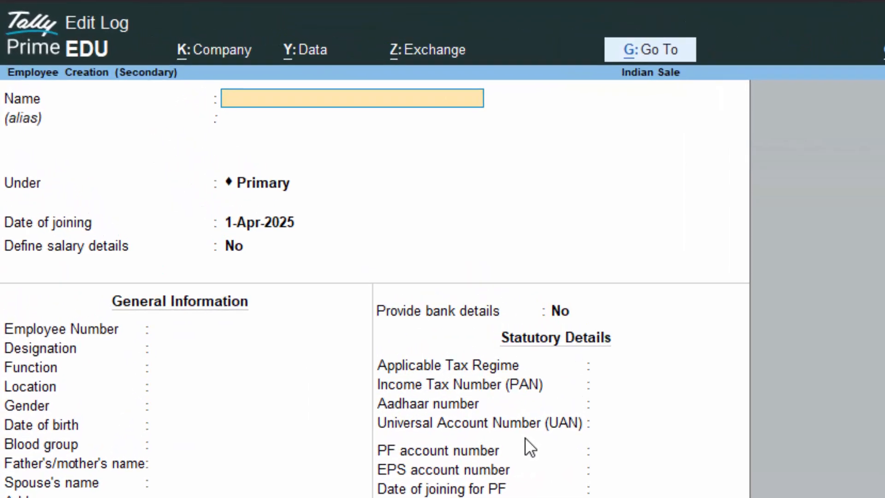
{"action": "type", "text": "Ankush"}
{"action": "key", "text": "Return"}
{"action": "key", "text": "Return"}
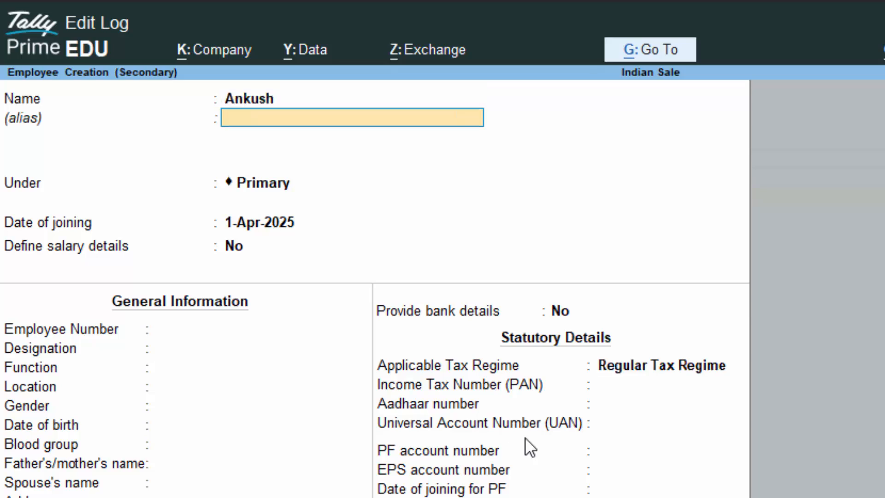
{"action": "key", "text": "Return"}
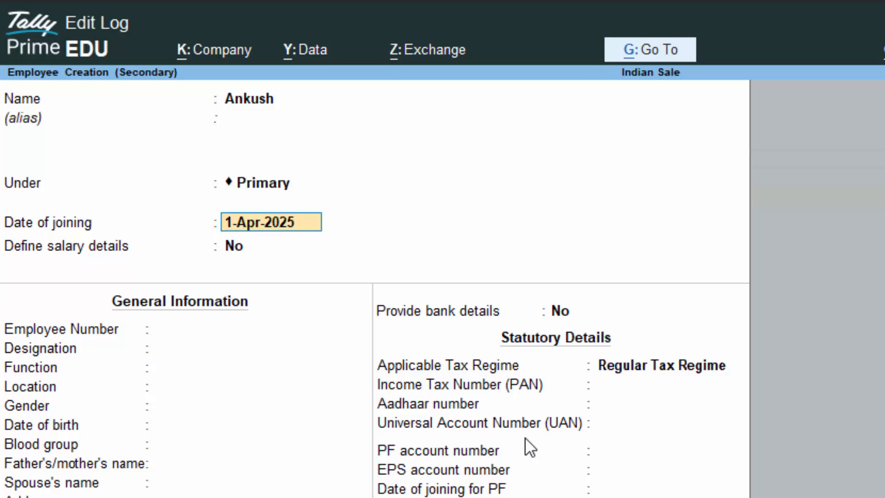
{"action": "type", "text": "1-5"}
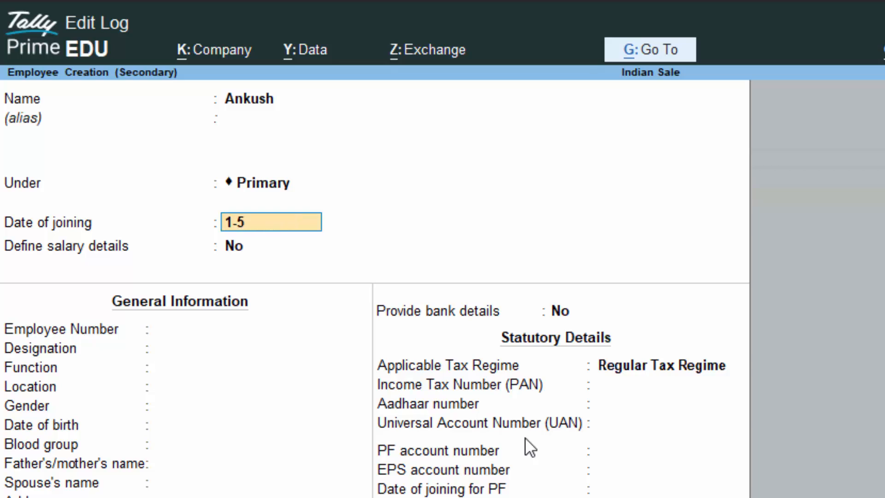
{"action": "type", "text": "-25"}
{"action": "key", "text": "Return"}
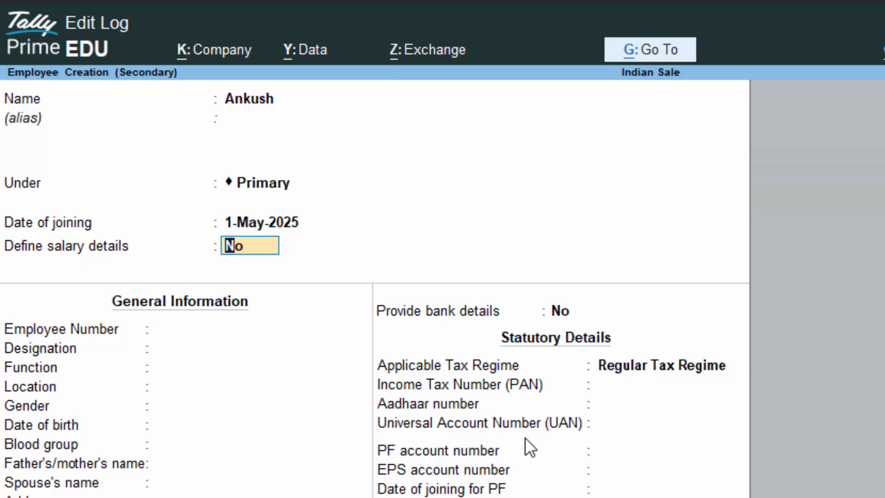
{"action": "type", "text": "y"}
{"action": "key", "text": "Return"}
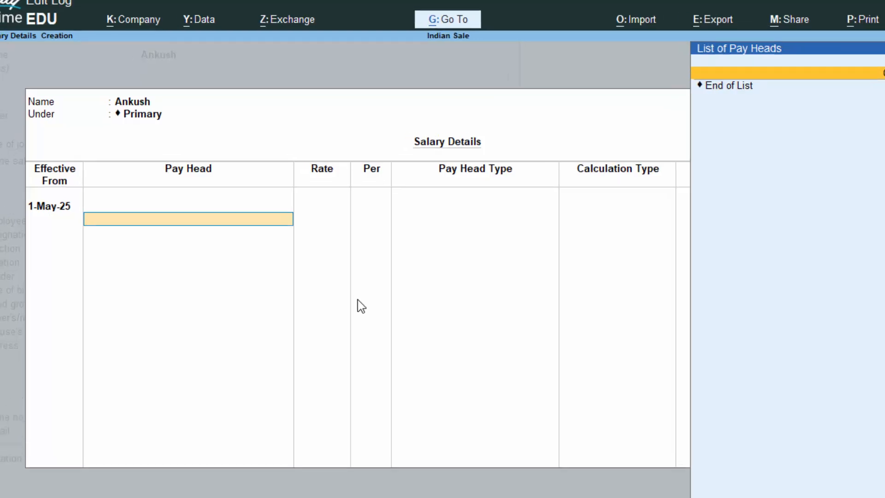
- Create a Basic Salary pay head: fixed Earnings for Employees under Indirect Expenses, As Computed Value
{"action": "key", "text": "Return"}
{"action": "type", "text": "Ba"}
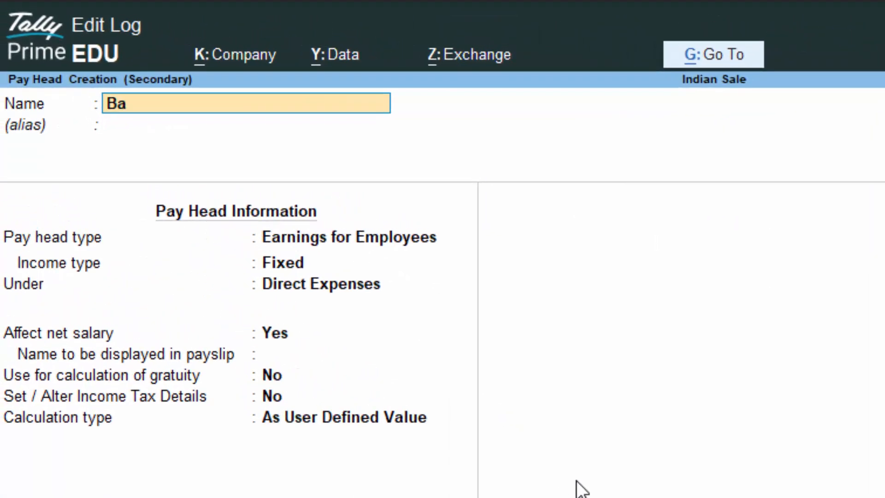
{"action": "type", "text": "sic Salary"}
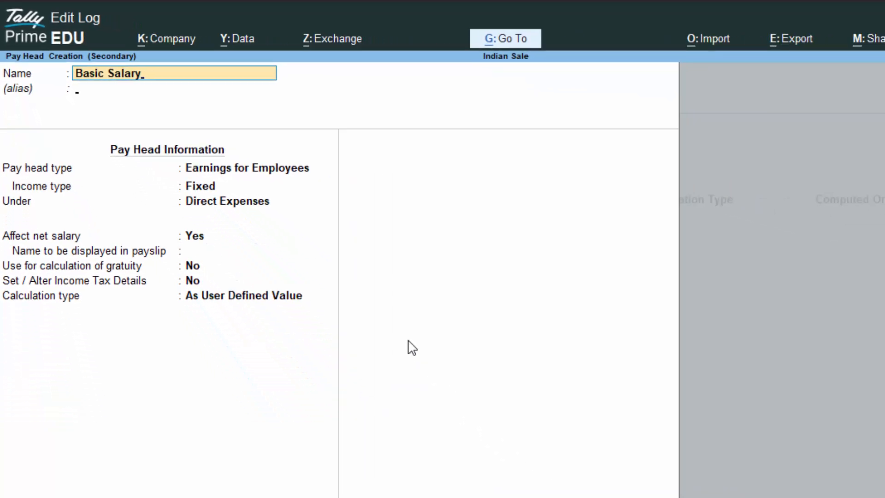
{"action": "key", "text": "Return"}
{"action": "key", "text": "Return"}
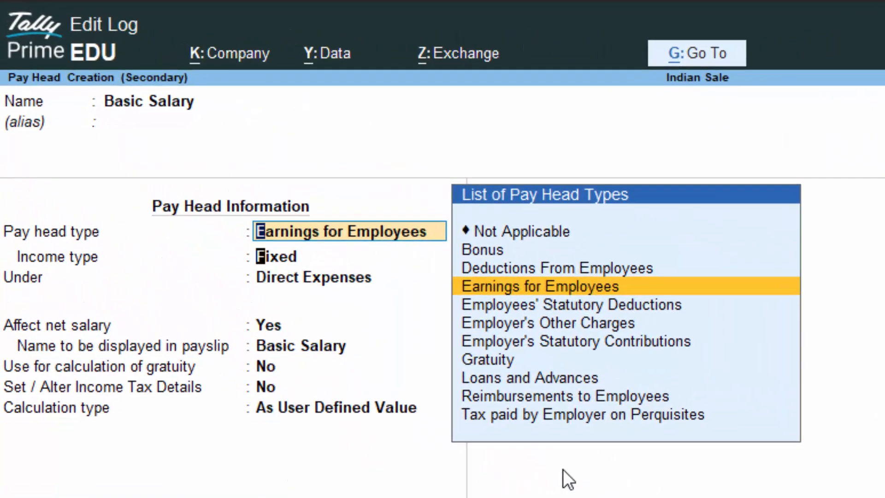
{"action": "key", "text": "Return"}
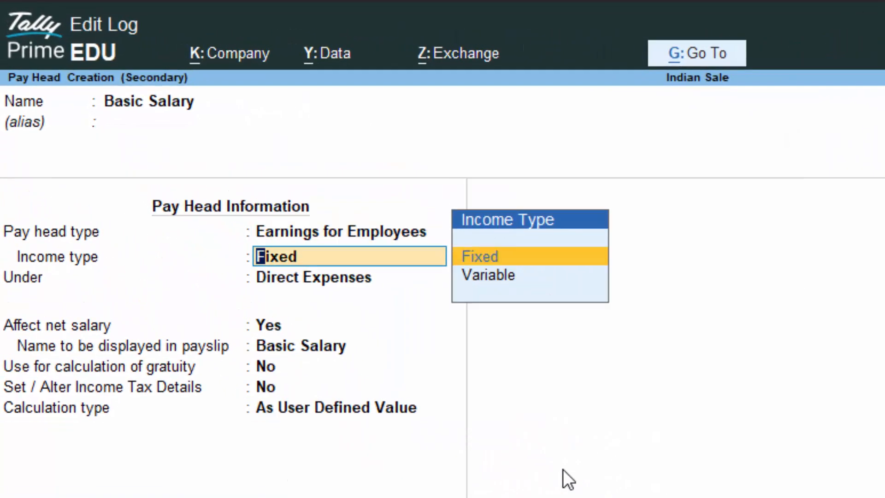
{"action": "key", "text": "Return"}
{"action": "key", "text": "Down"}
{"action": "key", "text": "Return"}
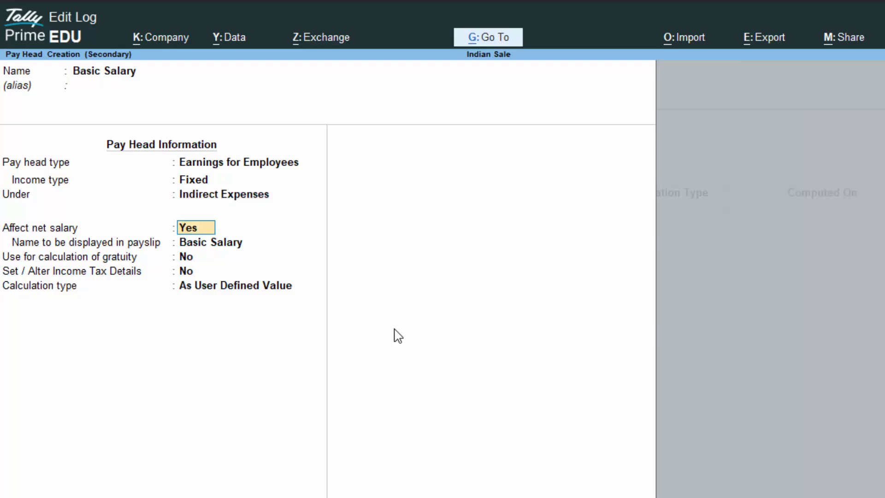
{"action": "key", "text": "Return"}
{"action": "key", "text": "Return"}
{"action": "key", "text": "Return"}
{"action": "key", "text": "Down"}
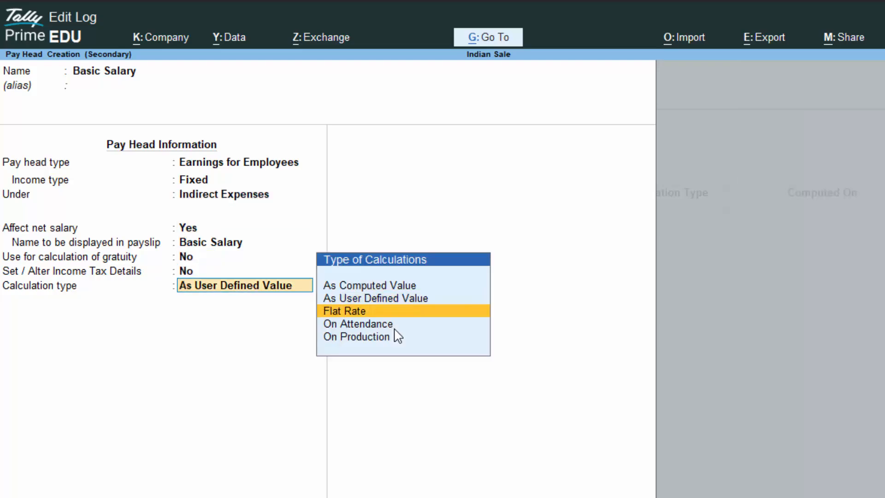
{"action": "key", "text": "Down"}
{"action": "key", "text": "Up"}
{"action": "key", "text": "Up"}
{"action": "key", "text": "Up"}
{"action": "key", "text": "Return"}
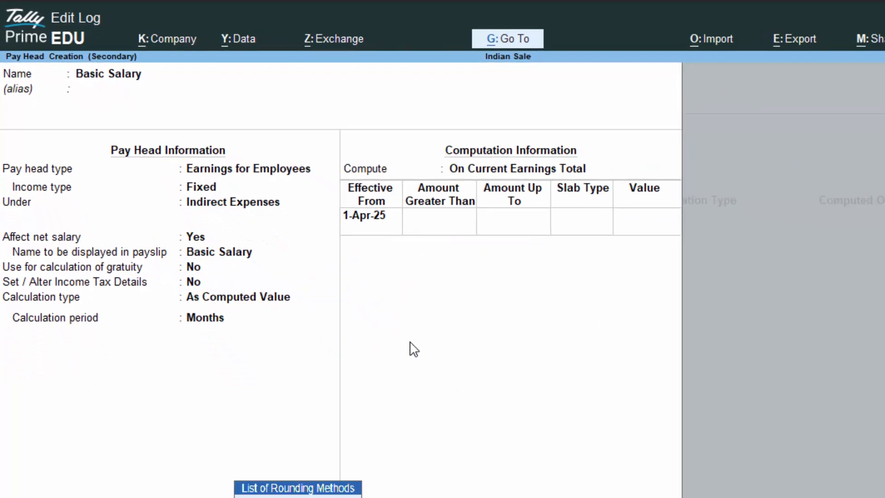
- Compute Basic Salary on current earnings total from 1-Apr-25, then go back to the calculation type
{"action": "key", "text": "Return"}
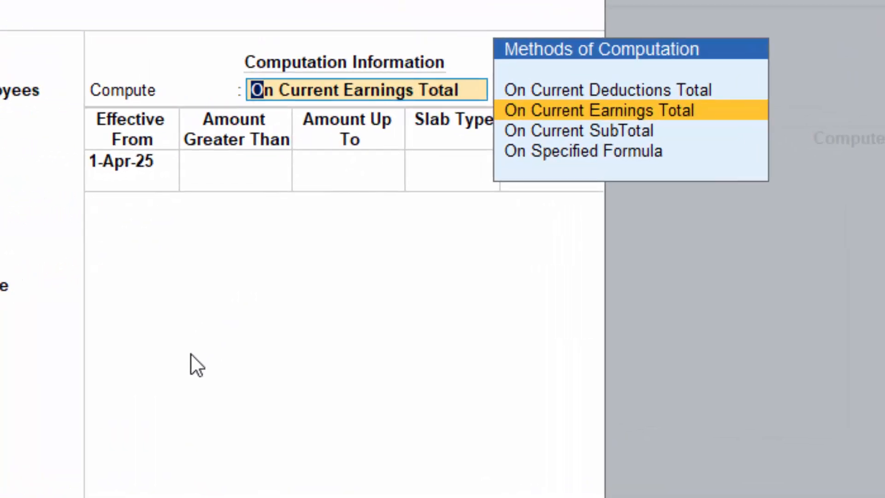
{"action": "key", "text": "Down"}
{"action": "key", "text": "Down"}
{"action": "key", "text": "Return"}
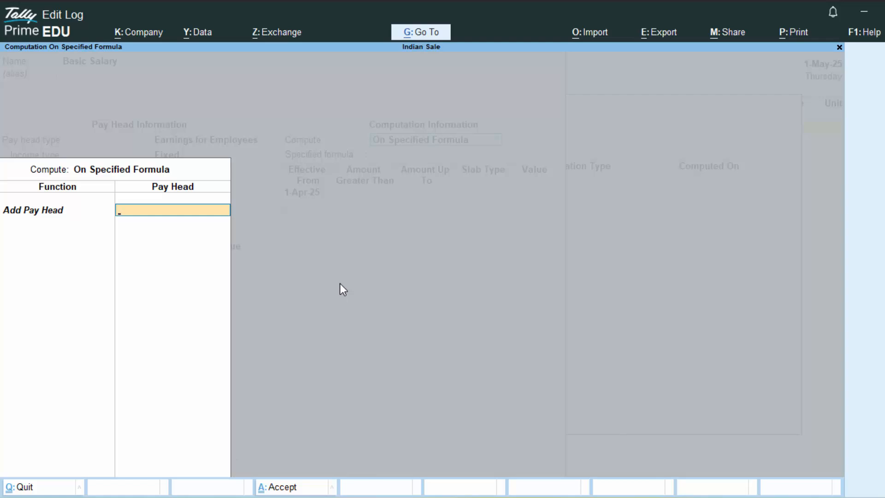
{"action": "key", "text": "Escape"}
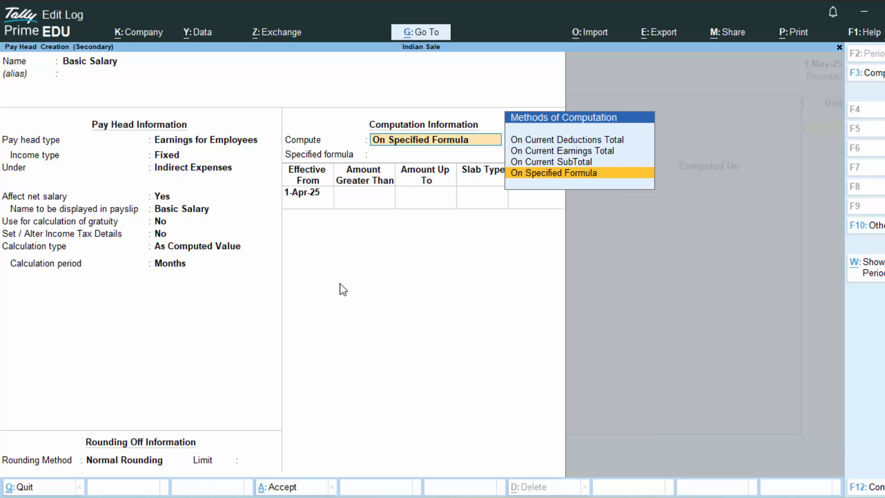
{"action": "key", "text": "Escape"}
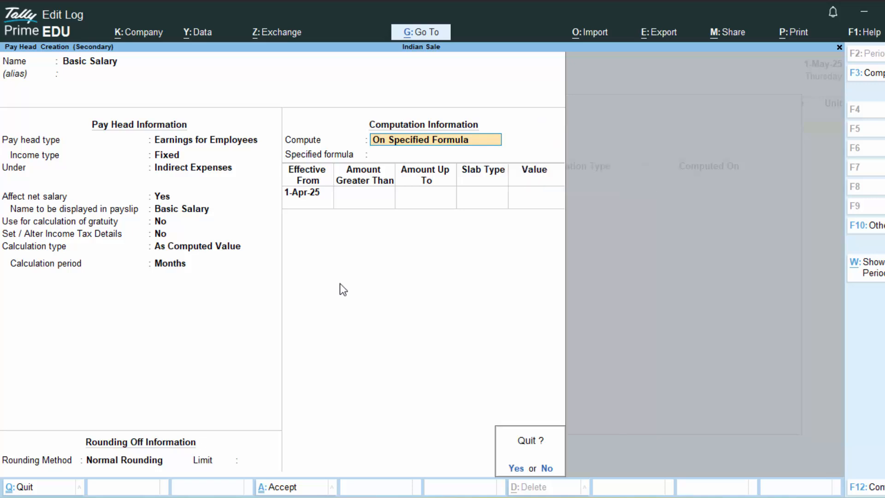
{"action": "key", "text": "Escape"}
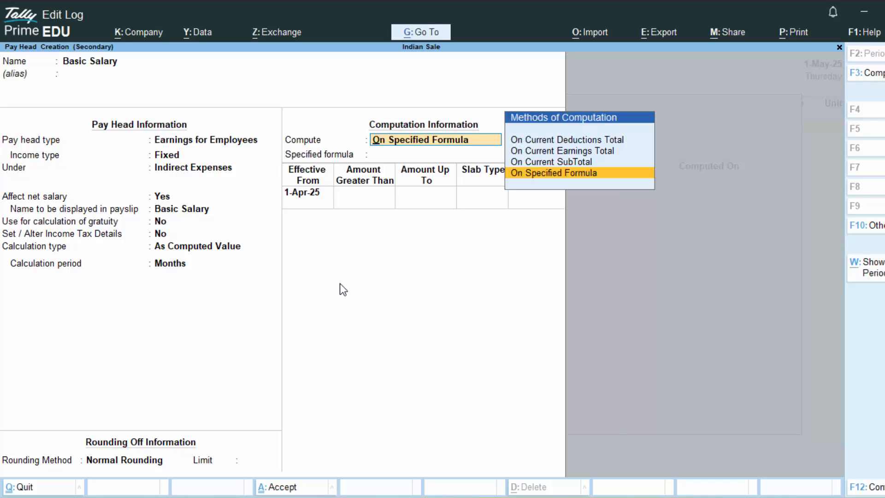
{"action": "key", "text": "Up"}
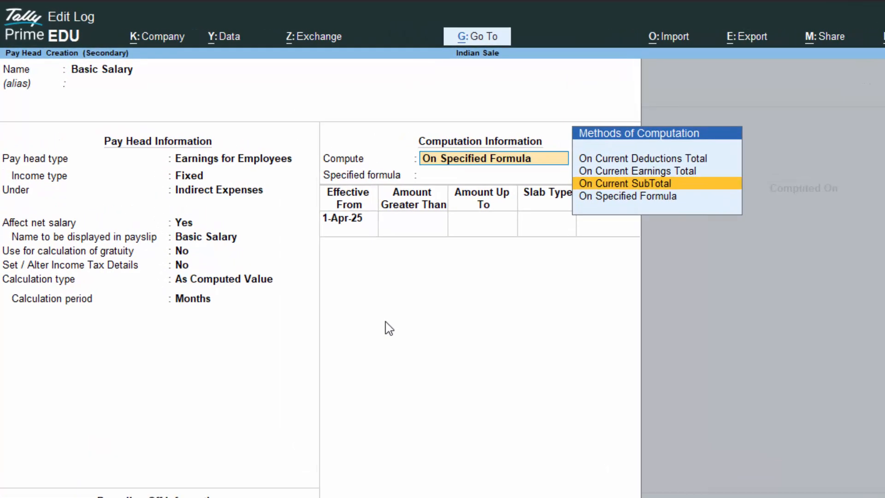
{"action": "key", "text": "Up"}
{"action": "key", "text": "Return"}
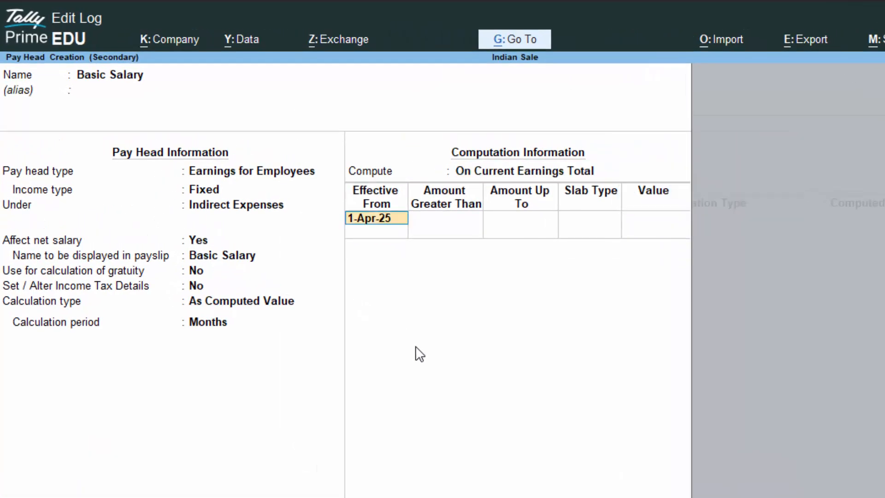
{"action": "key", "text": "Return"}
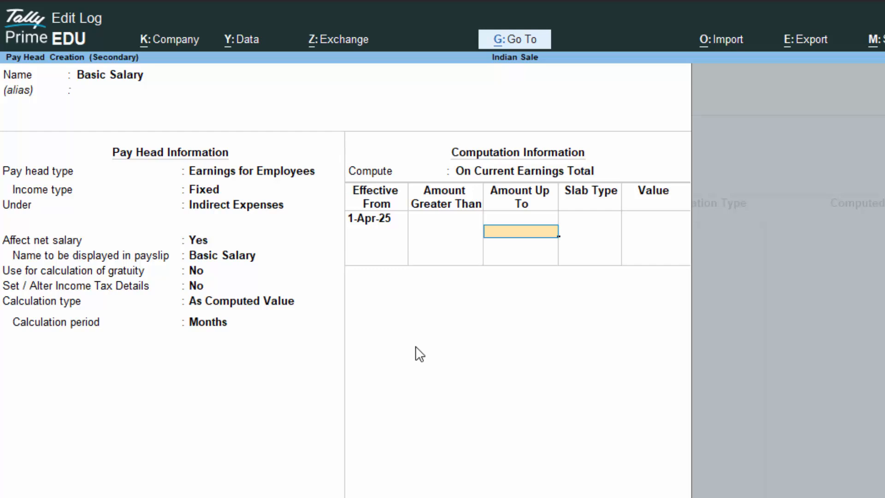
{"action": "key", "text": "BackSpace"}
{"action": "key", "text": "BackSpace"}
{"action": "key", "text": "BackSpace"}
{"action": "key", "text": "BackSpace"}
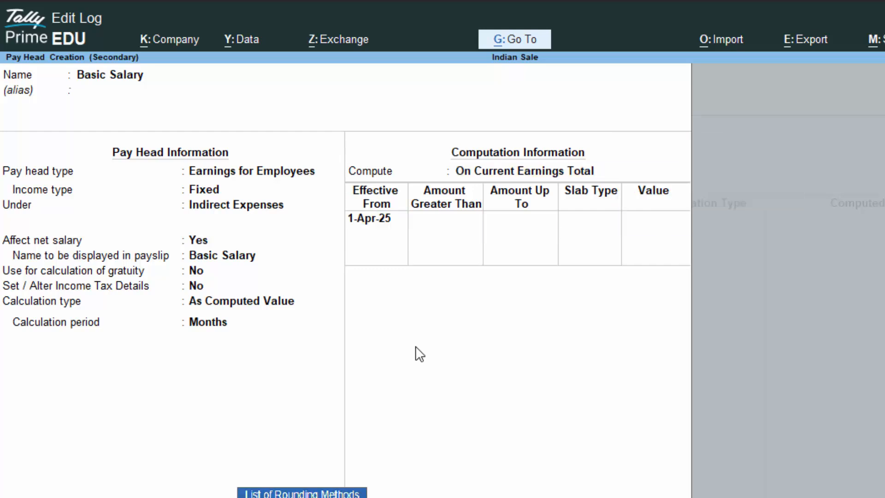
- Change Basic Salary's calculation type to On Attendance, with attendance with pay Not Applicable
{"action": "key", "text": "Down"}
{"action": "key", "text": "Down"}
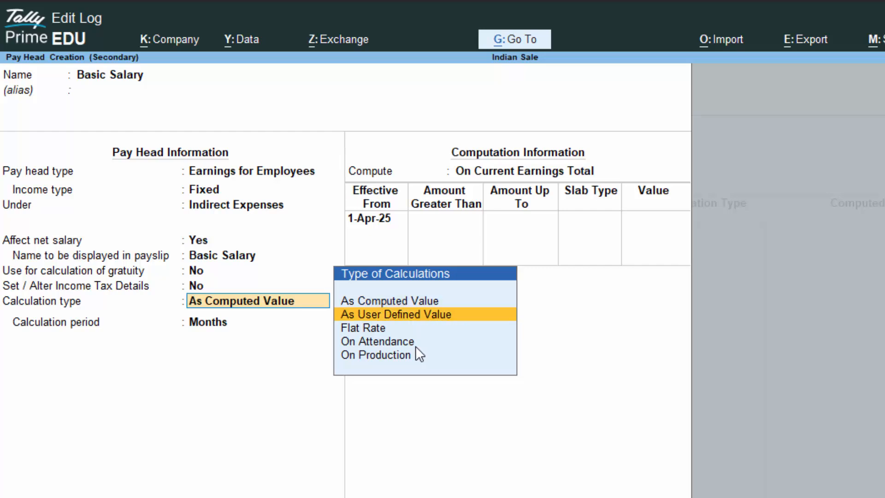
{"action": "key", "text": "Down"}
{"action": "key", "text": "Return"}
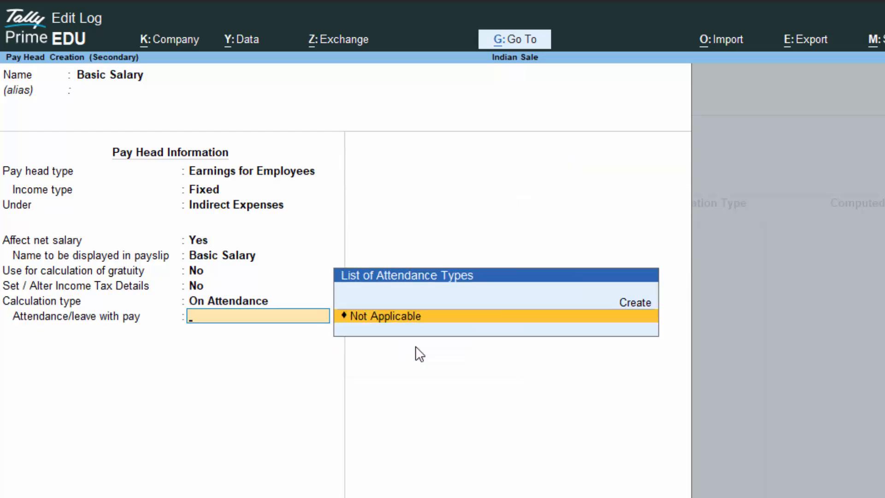
{"action": "key", "text": "Return"}
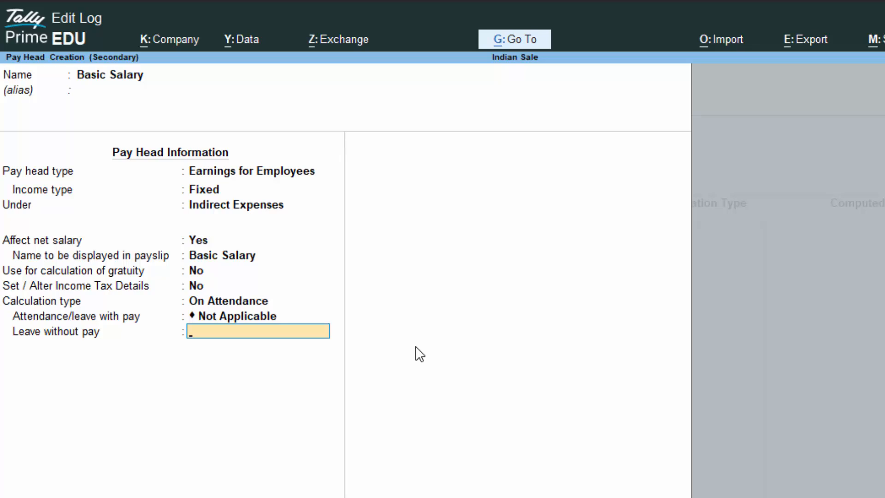
- Create a 'Leave' attendance type in Months, use calendar period basis, and save Basic Salary
{"action": "key", "text": "alt+c"}
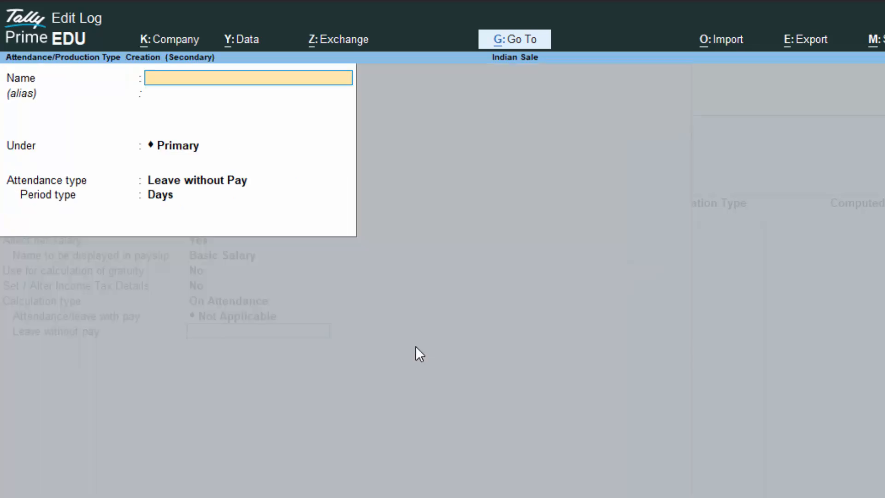
{"action": "type", "text": "Leave"}
{"action": "key", "text": "Return"}
{"action": "key", "text": "Return"}
{"action": "key", "text": "Return"}
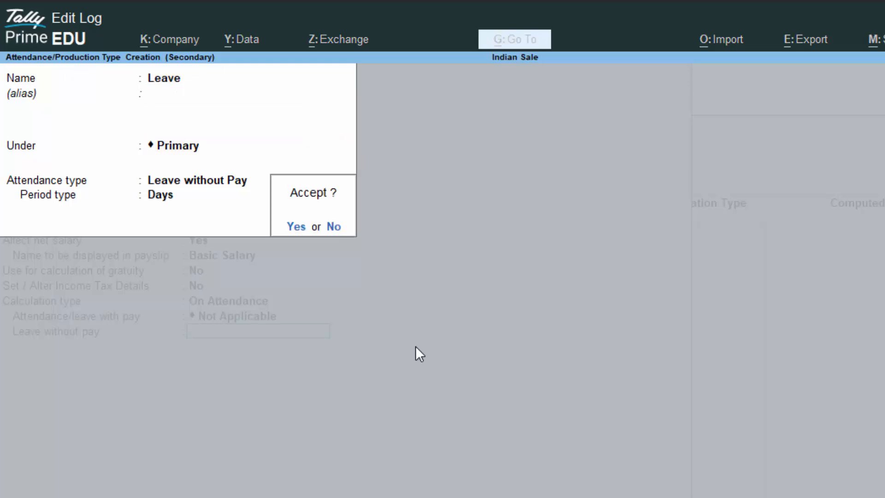
{"action": "key", "text": "Return"}
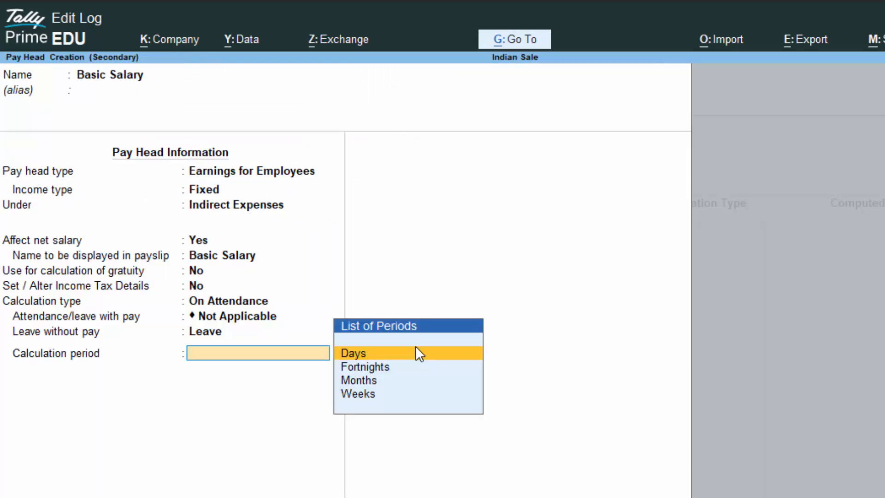
{"action": "key", "text": "Down"}
{"action": "key", "text": "Down"}
{"action": "key", "text": "Down"}
{"action": "key", "text": "Up"}
{"action": "key", "text": "Return"}
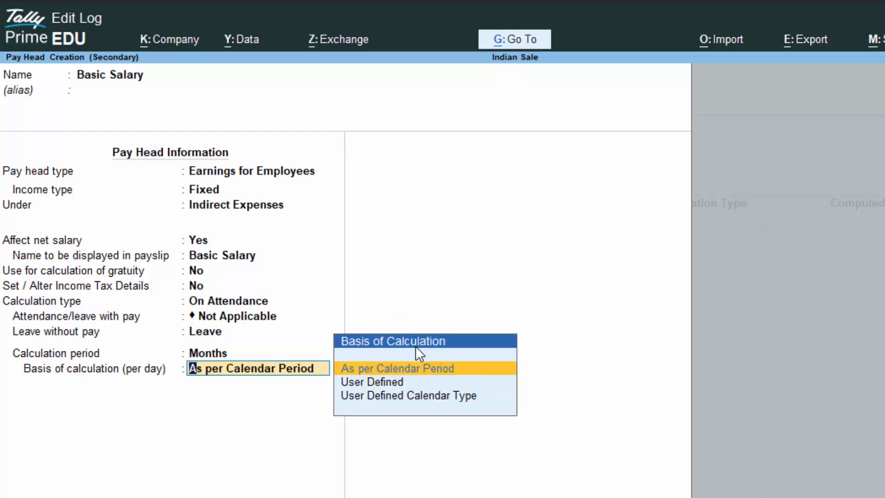
{"action": "key", "text": "Return"}
{"action": "key", "text": "ctrl+a"}
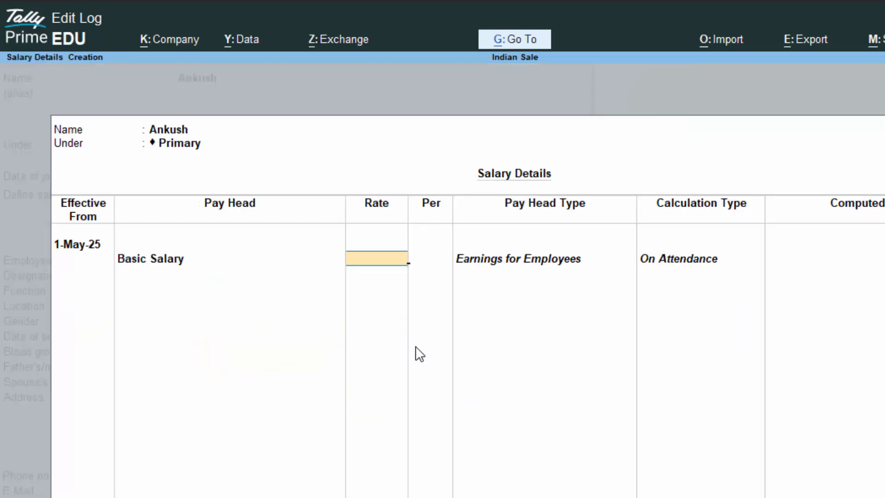
- Enter a Basic Salary rate of 30,000 per month and start another pay head
{"action": "type", "text": "30000"}
{"action": "key", "text": "Return"}
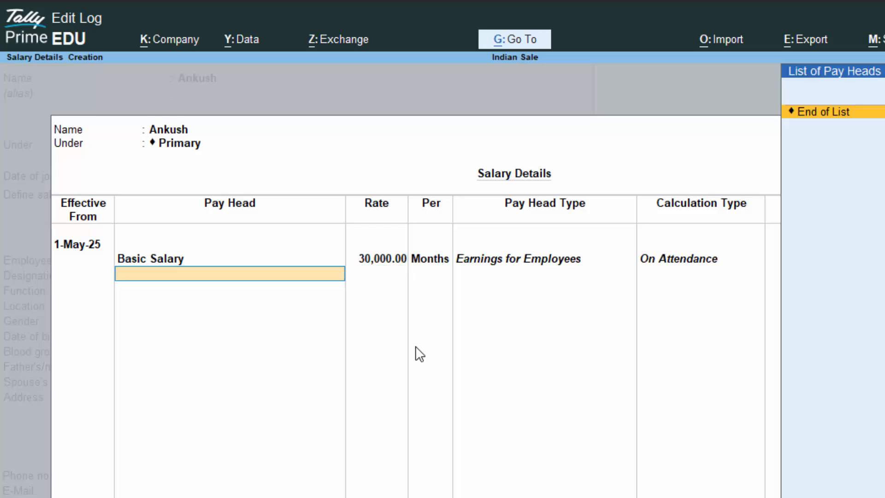
{"action": "key", "text": "Up"}
{"action": "key", "text": "Return"}
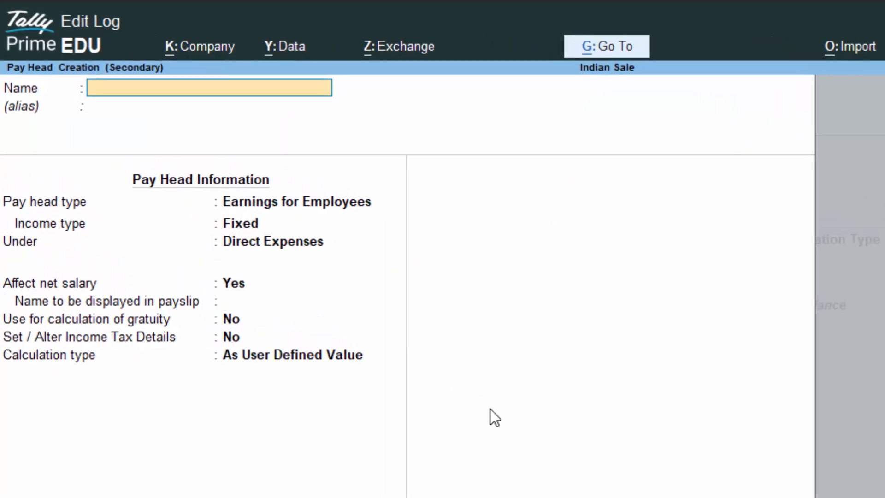
- Name the pay head TA: fixed Earnings for Employees under Indirect Expenses, As Computed Value
{"action": "type", "text": "TA"}
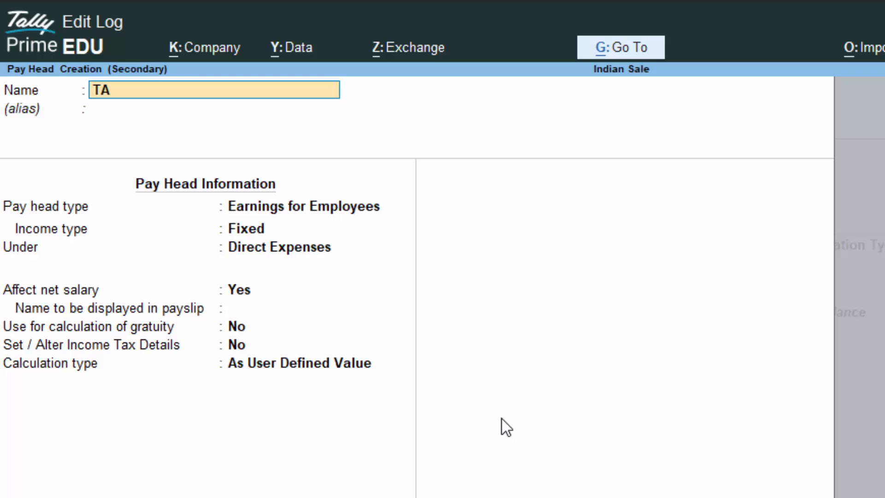
{"action": "key", "text": "Return"}
{"action": "key", "text": "Return"}
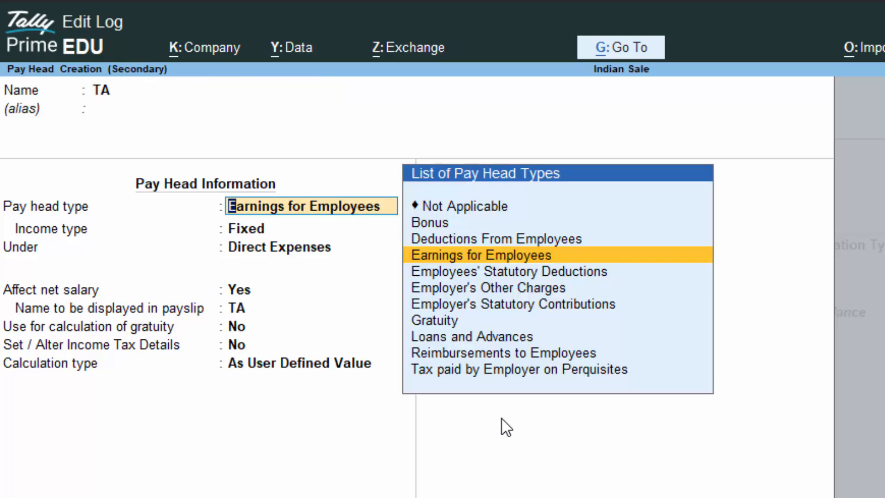
{"action": "key", "text": "Return"}
{"action": "key", "text": "Return"}
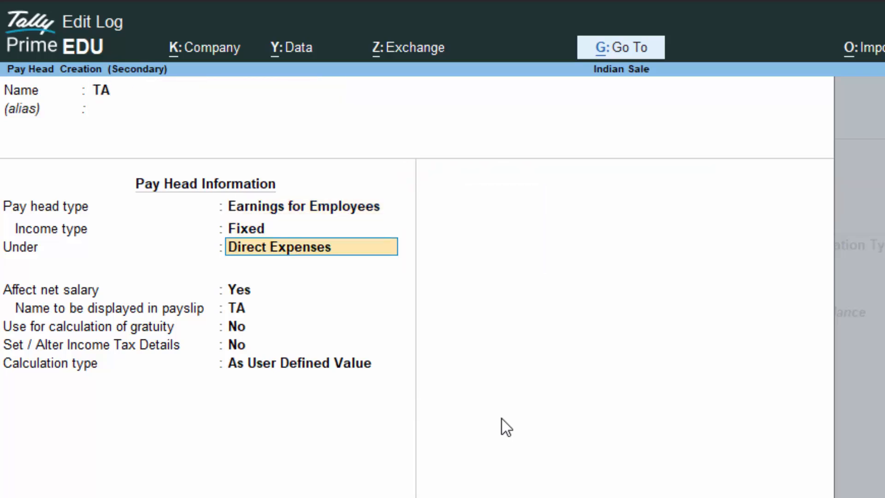
{"action": "key", "text": "Return"}
{"action": "key", "text": "Return"}
{"action": "key", "text": "Return"}
{"action": "key", "text": "Return"}
{"action": "key", "text": "Return"}
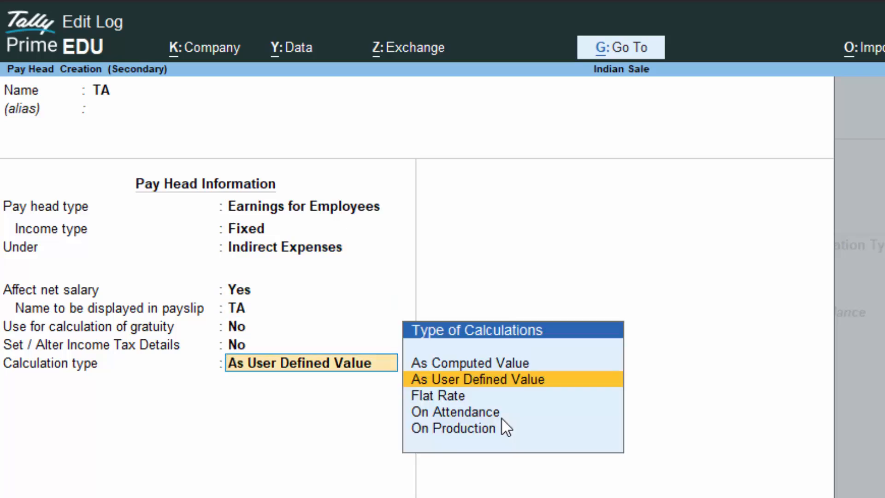
{"action": "key", "text": "Down"}
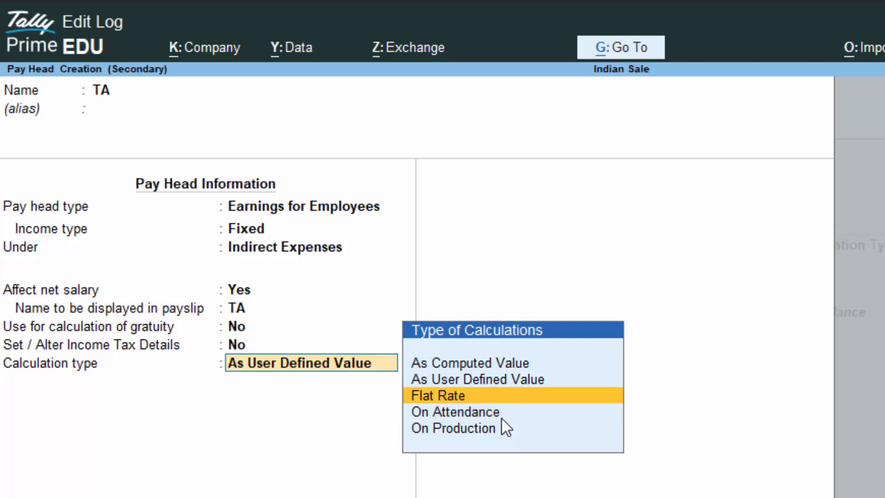
{"action": "key", "text": "Up"}
{"action": "key", "text": "Up"}
{"action": "key", "text": "Return"}
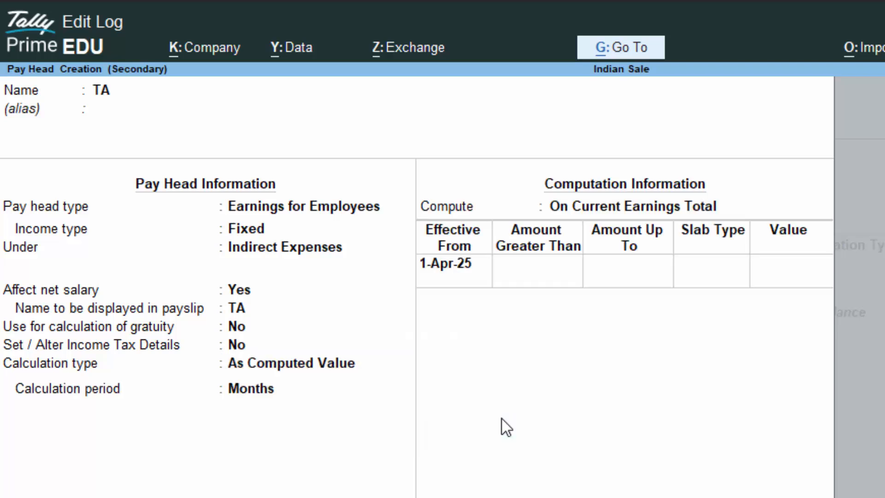
{"action": "key", "text": "Return"}
- Compute TA on a formula of Basic Salary, with 2% up to 15,000
{"action": "key", "text": "Down"}
{"action": "key", "text": "Down"}
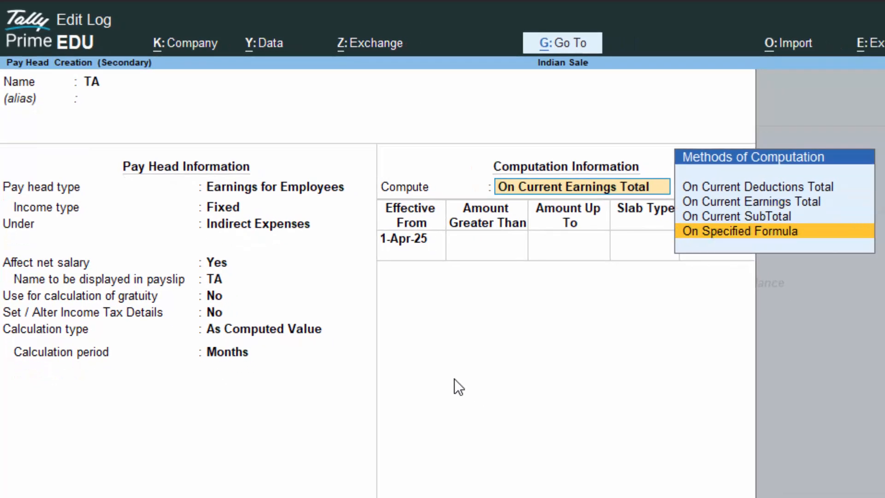
{"action": "key", "text": "Return"}
{"action": "key", "text": "Return"}
{"action": "key", "text": "Return"}
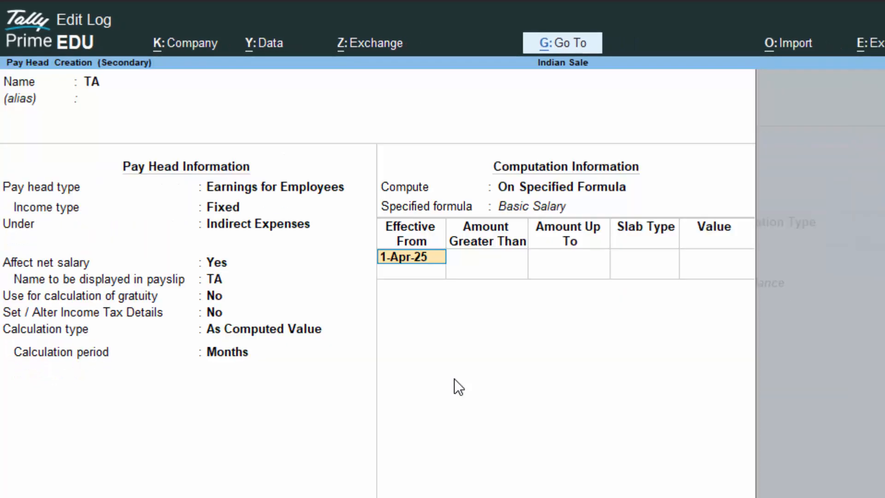
{"action": "key", "text": "Return"}
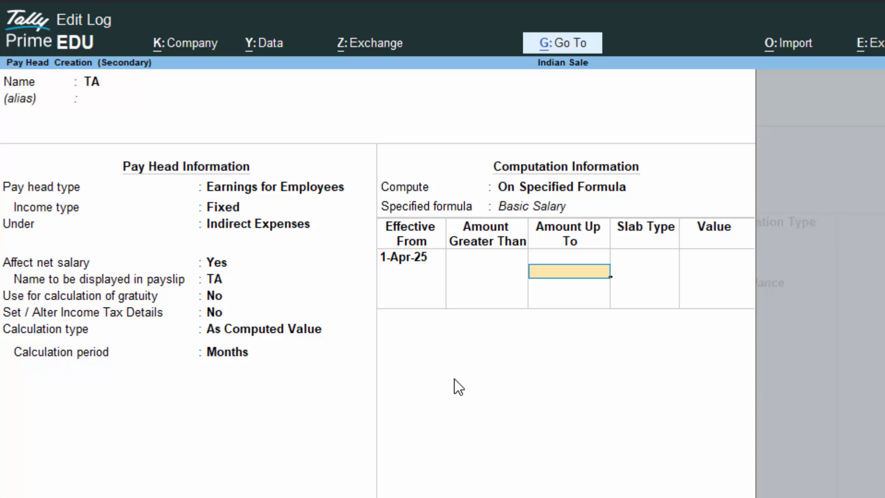
{"action": "type", "text": "15,"}
{"action": "type", "text": "000"}
{"action": "key", "text": "Return"}
{"action": "key", "text": "Return"}
{"action": "type", "text": "2"}
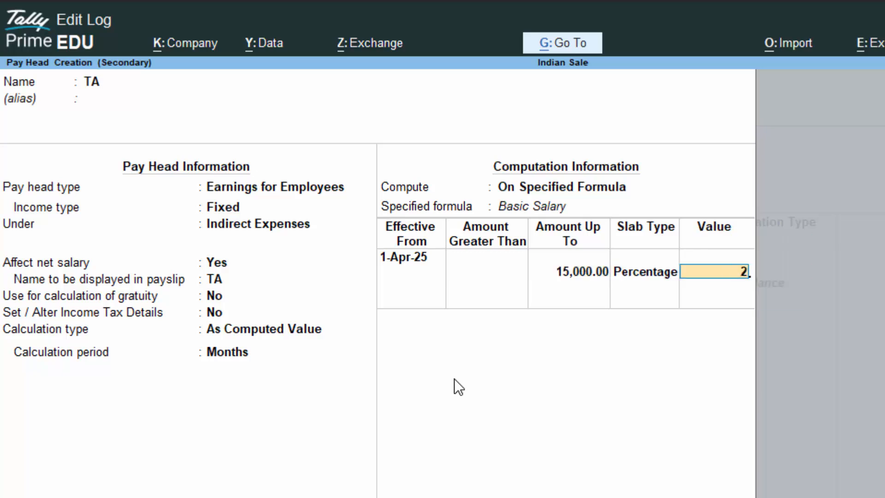
{"action": "key", "text": "Return"}
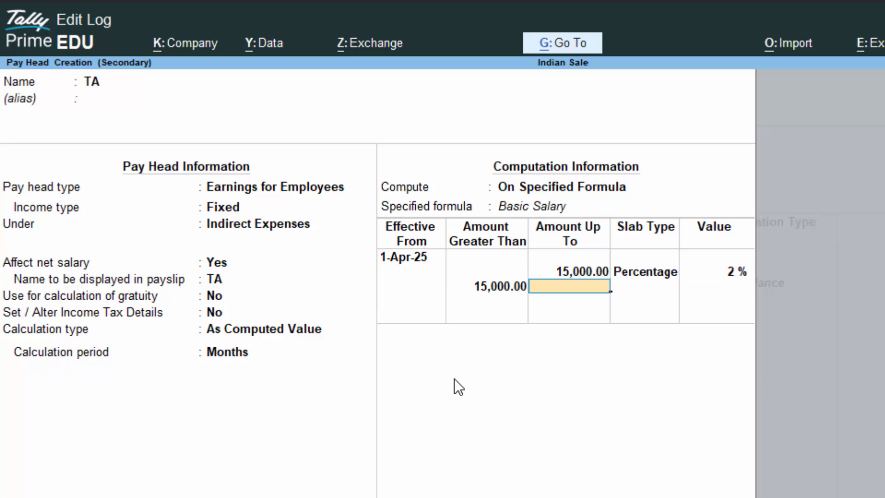
{"action": "type", "text": "25000"}
{"action": "key", "text": "Return"}
{"action": "key", "text": "Return"}
- Add TA slabs of 3% up to 25,000 and 4% above, then save
{"action": "type", "text": "3"}
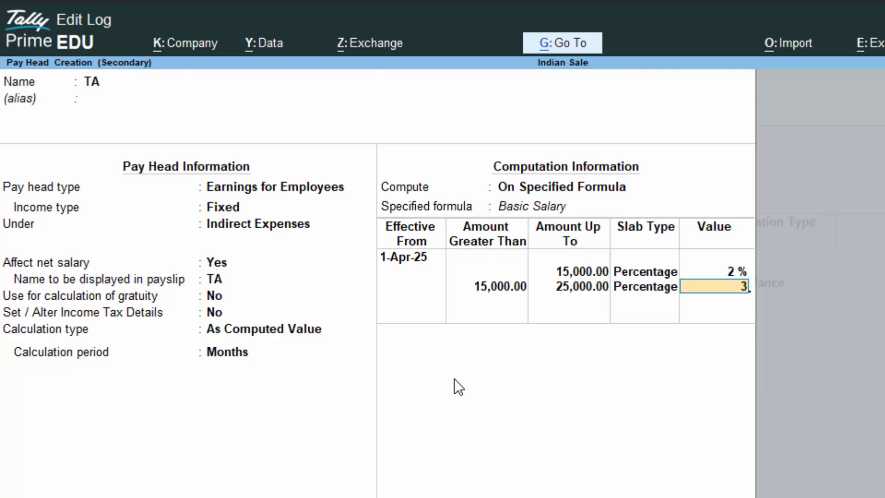
{"action": "key", "text": "Return"}
{"action": "key", "text": "Return"}
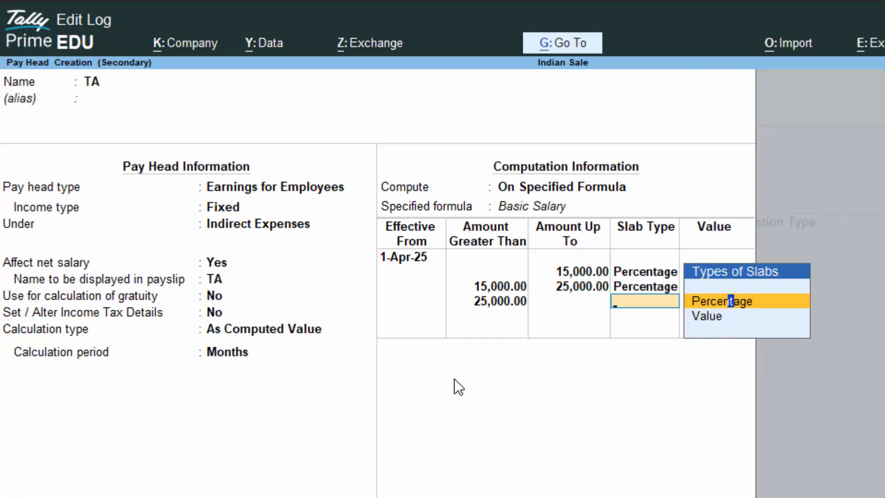
{"action": "key", "text": "Return"}
{"action": "type", "text": "4"}
{"action": "key", "text": "Return"}
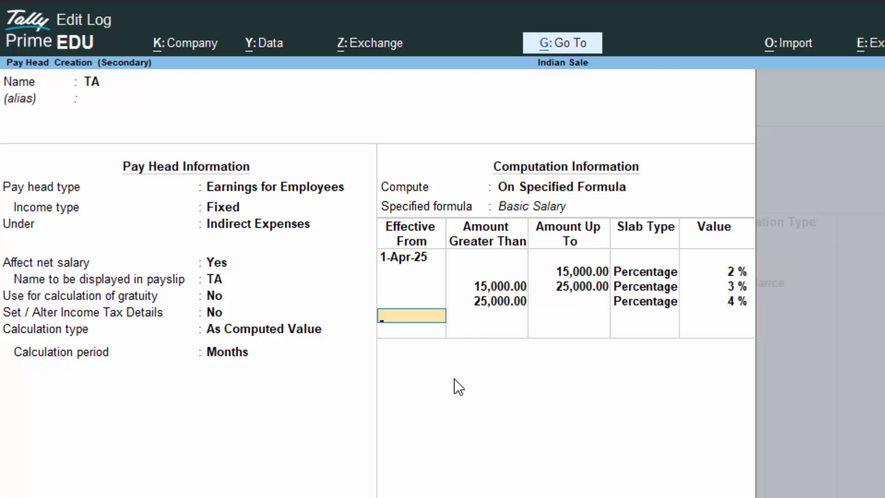
{"action": "key", "text": "Return"}
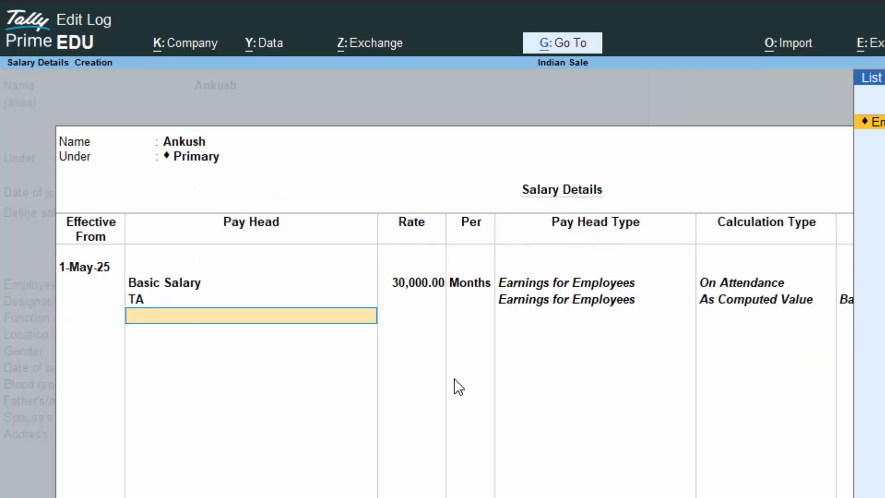
- Create a DA pay head: Earnings for Employees under Indirect Expenses, As Computed Value
{"action": "key", "text": "alt+c"}
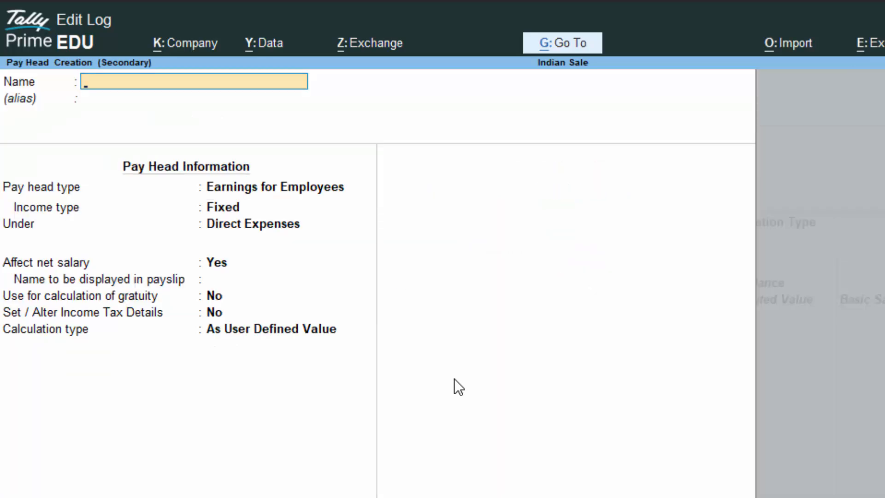
{"action": "type", "text": "DA"}
{"action": "key", "text": "Return"}
{"action": "key", "text": "Return"}
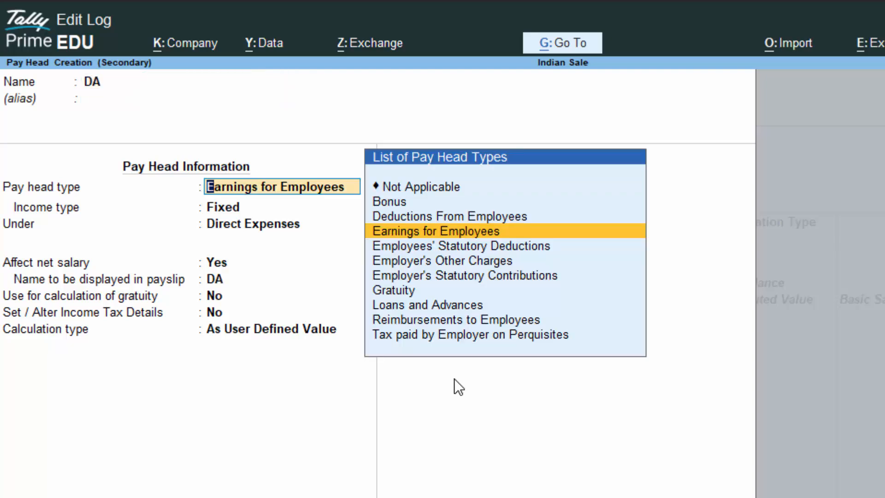
{"action": "key", "text": "Return"}
{"action": "key", "text": "Return"}
{"action": "key", "text": "Down"}
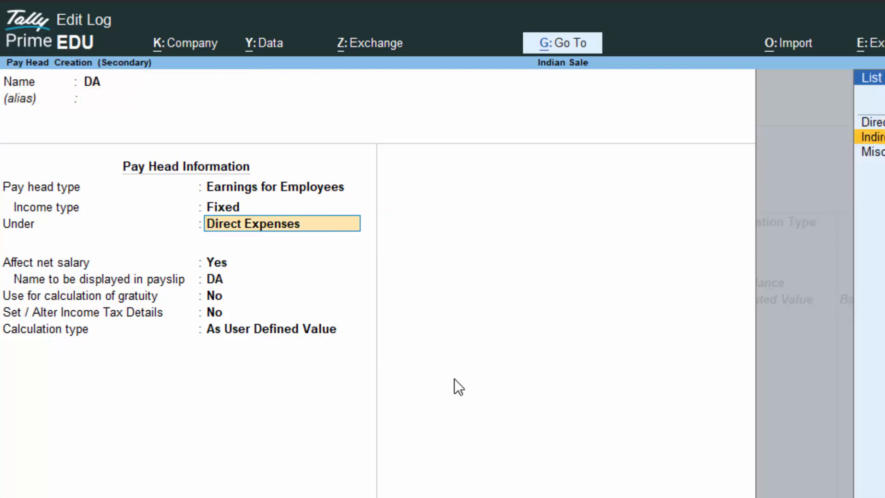
{"action": "key", "text": "Return"}
{"action": "key", "text": "Return"}
{"action": "key", "text": "Return"}
{"action": "key", "text": "Return"}
{"action": "key", "text": "Return"}
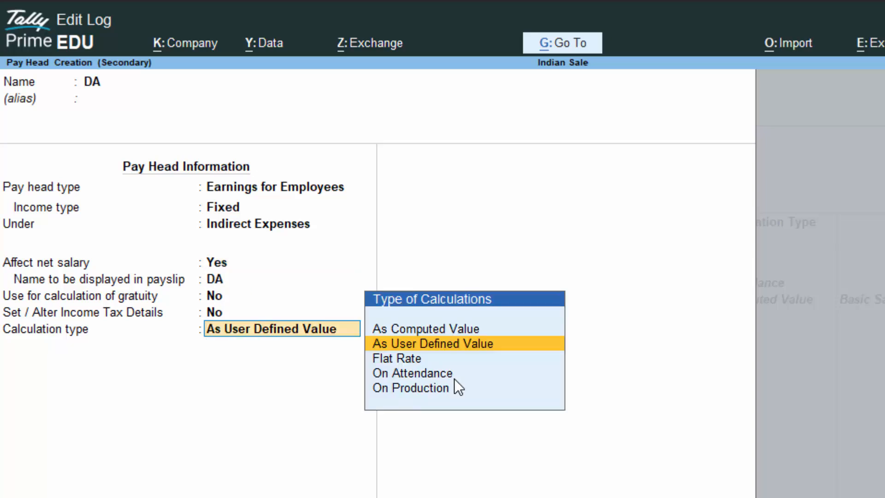
{"action": "key", "text": "Down"}
{"action": "key", "text": "Down"}
{"action": "key", "text": "Up"}
{"action": "key", "text": "Up"}
{"action": "key", "text": "Up"}
{"action": "key", "text": "Return"}
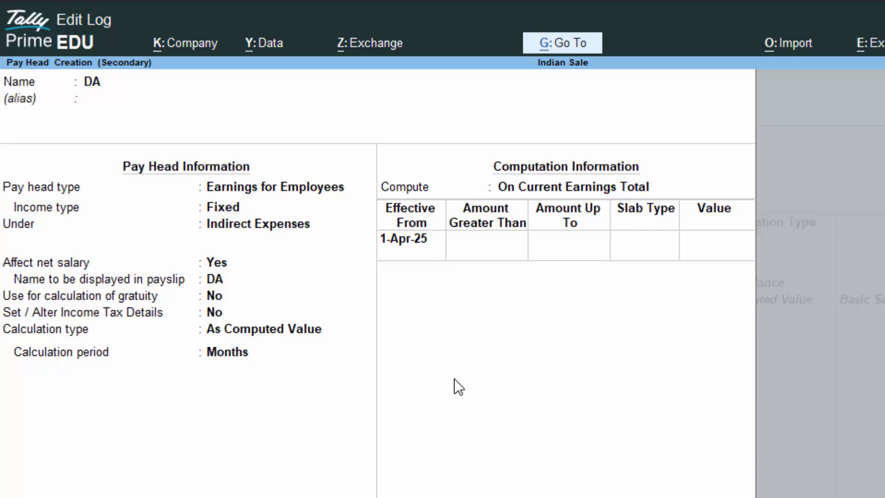
- Compute DA on a formula of Basic Salary, with 1% up to 15,000
{"action": "key", "text": "Return"}
{"action": "key", "text": "Down"}
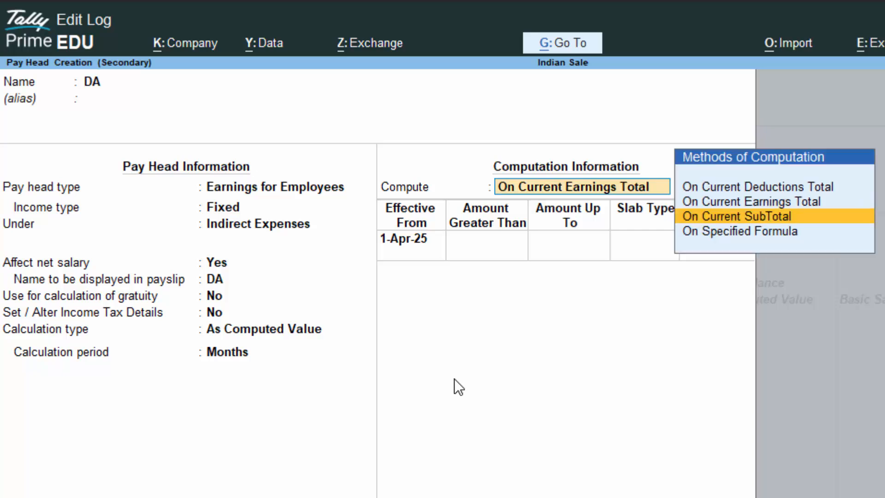
{"action": "key", "text": "Down"}
{"action": "key", "text": "Return"}
{"action": "key", "text": "Return"}
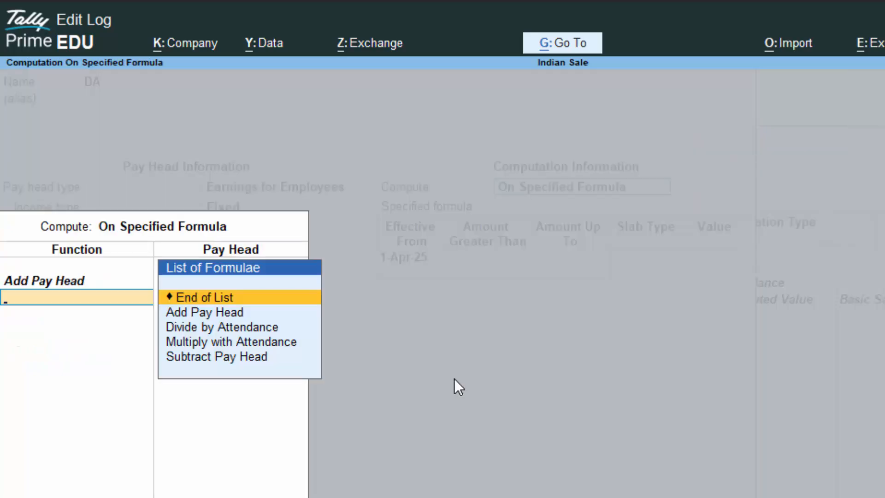
{"action": "key", "text": "Return"}
{"action": "key", "text": "Return"}
{"action": "key", "text": "Return"}
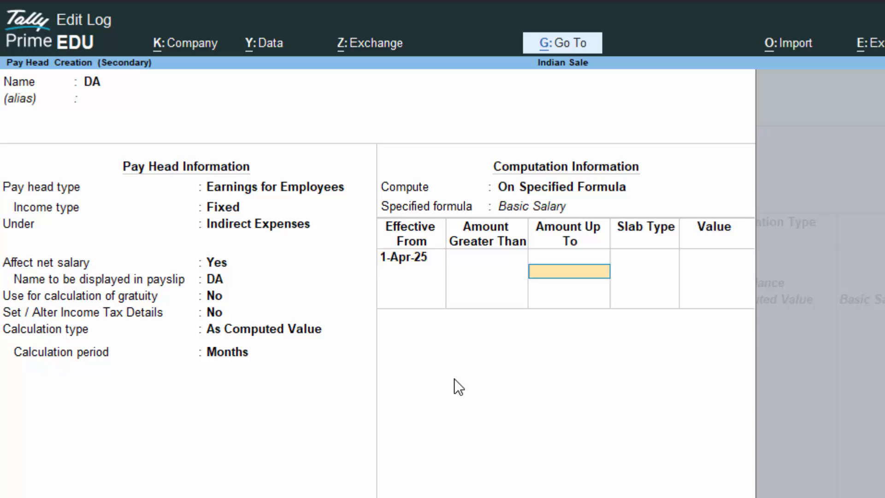
{"action": "type", "text": "1"}
{"action": "type", "text": "5,00"}
{"action": "type", "text": "000"}
{"action": "key", "text": "Return"}
{"action": "key", "text": "Return"}
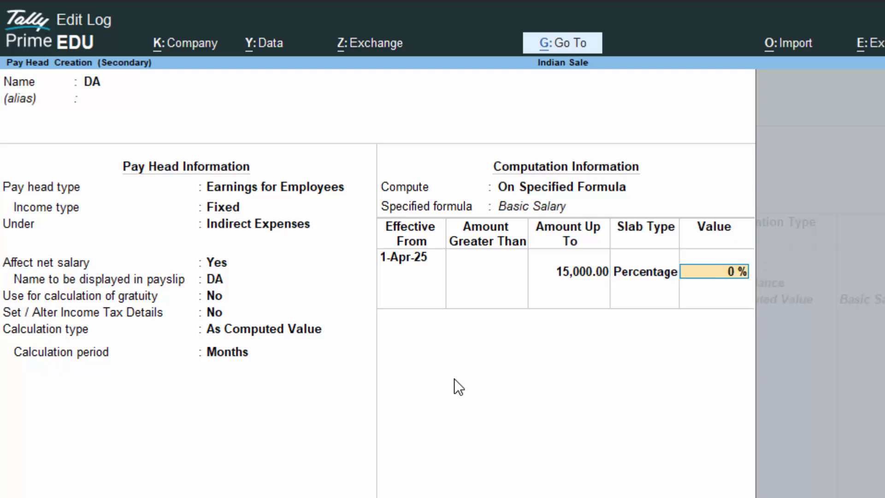
{"action": "type", "text": "1"}
{"action": "key", "text": "Return"}
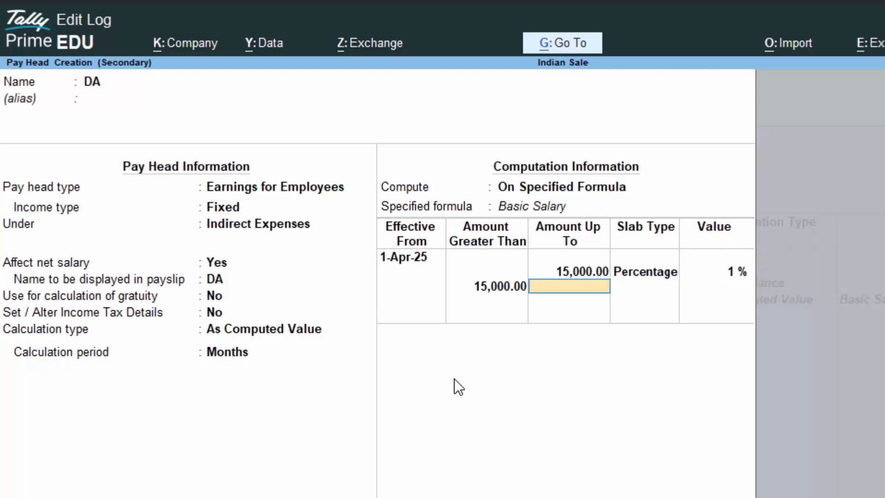
{"action": "type", "text": "2"}
{"action": "type", "text": "5,00"}
{"action": "type", "text": "000"}
{"action": "key", "text": "Return"}
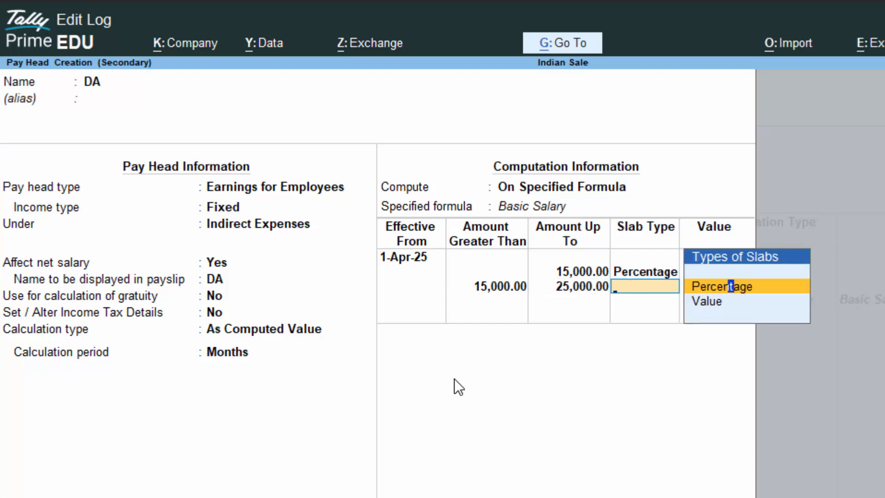
- Add DA slabs of 2% up to 25,000 and 3% above, then save DA
{"action": "key", "text": "Return"}
{"action": "type", "text": "2"}
{"action": "key", "text": "Return"}
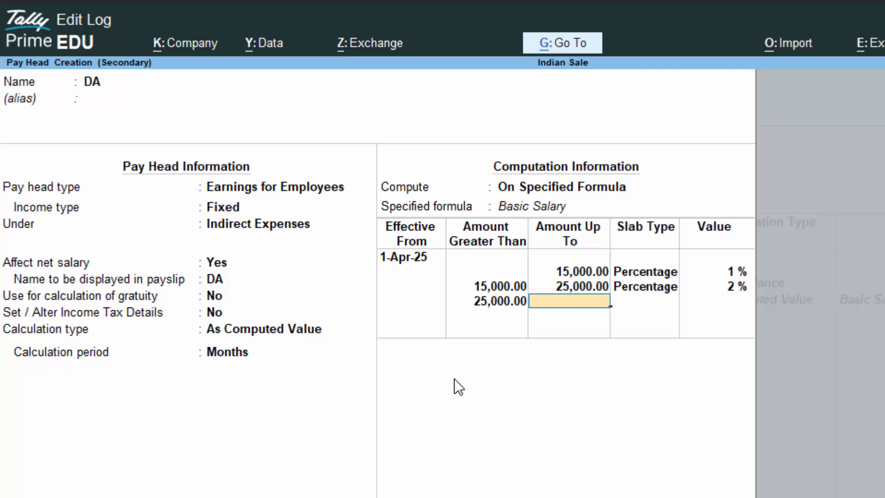
{"action": "key", "text": "Return"}
{"action": "key", "text": "Return"}
{"action": "type", "text": "3"}
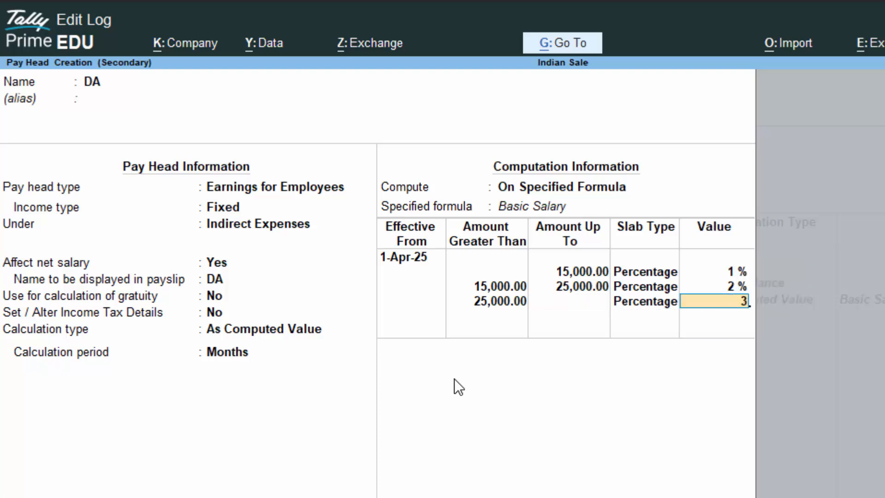
{"action": "key", "text": "Return"}
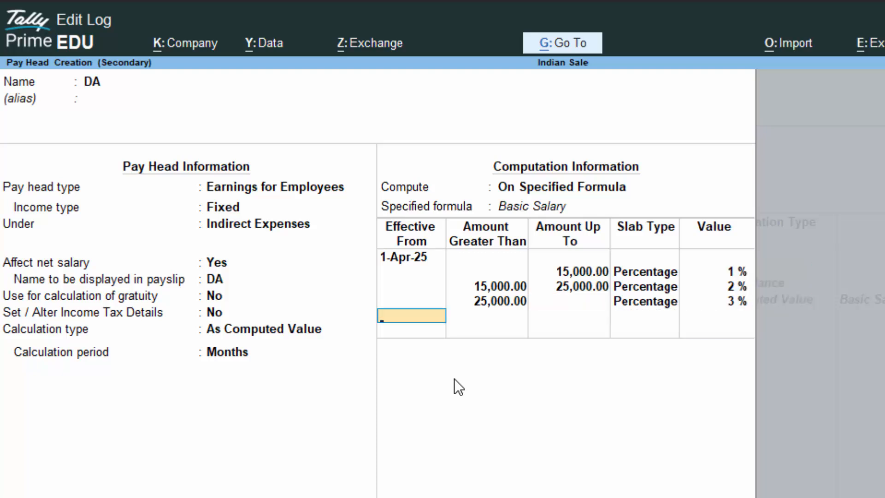
{"action": "key", "text": "Return"}
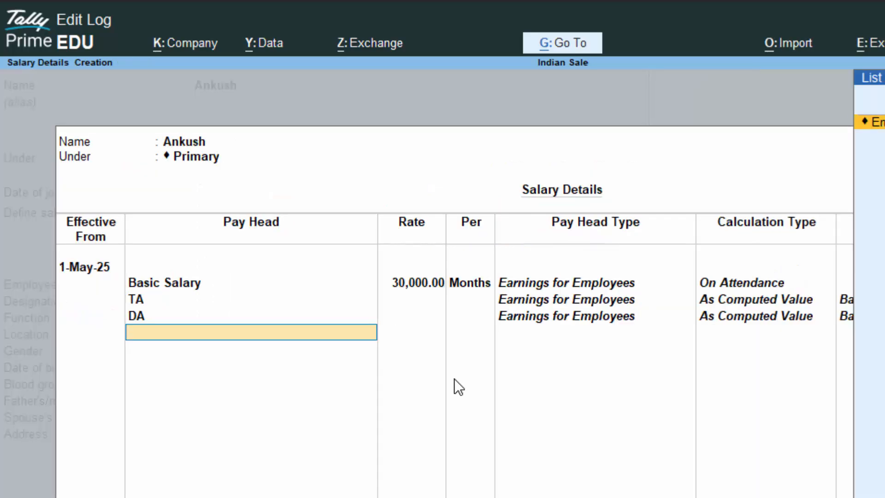
- Create a pay head named PF of type Deductions From Employees
{"action": "key", "text": "alt+c"}
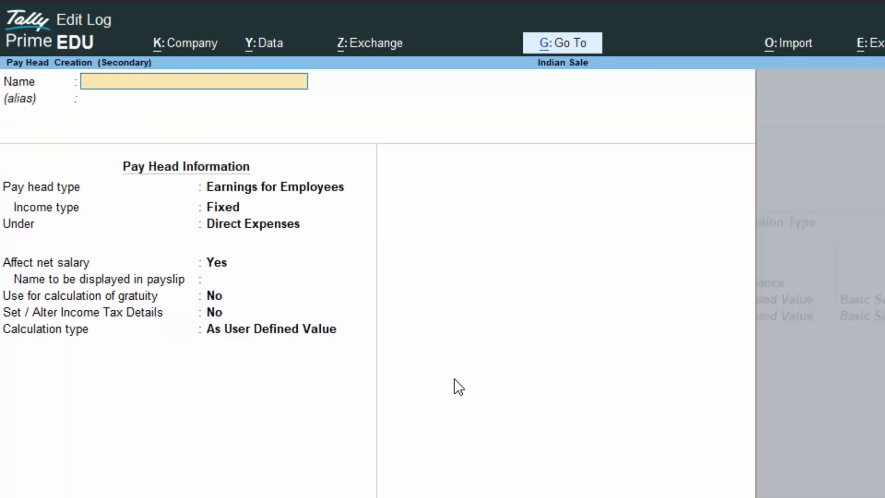
{"action": "type", "text": "PD"}
{"action": "key", "text": "BackSpace"}
{"action": "type", "text": "F"}
{"action": "key", "text": "Return"}
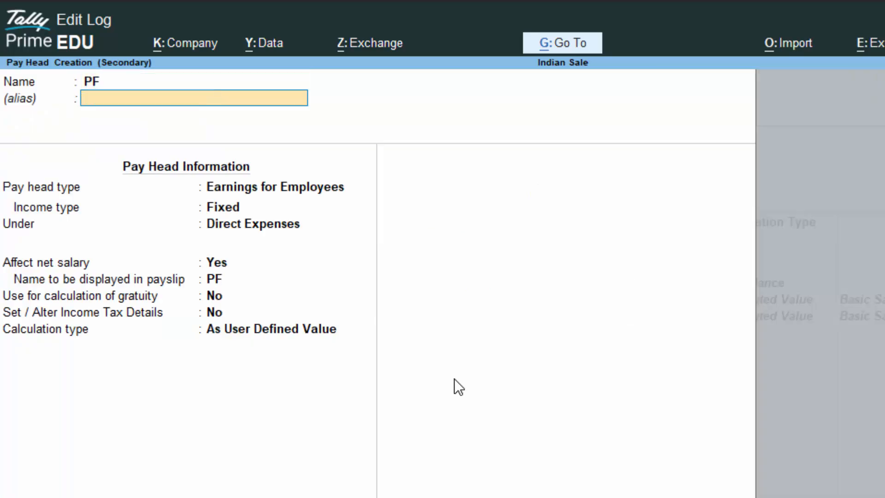
{"action": "key", "text": "Return"}
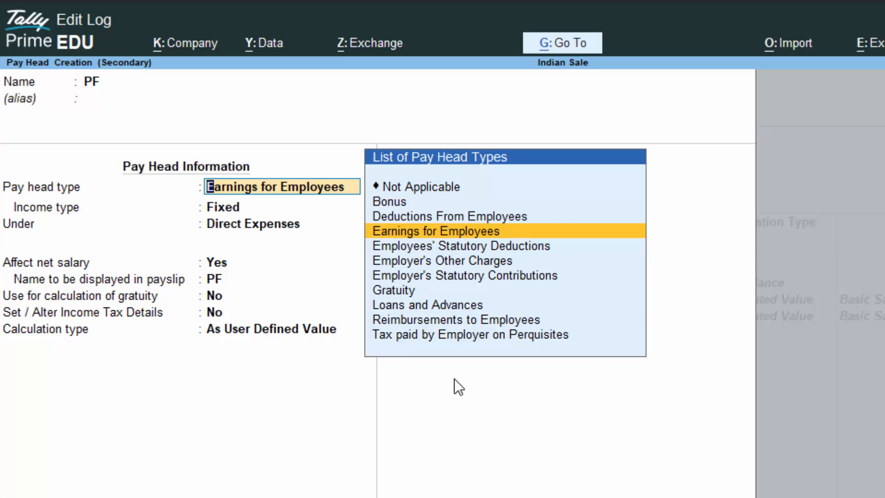
{"action": "key", "text": "Up"}
{"action": "key", "text": "Return"}
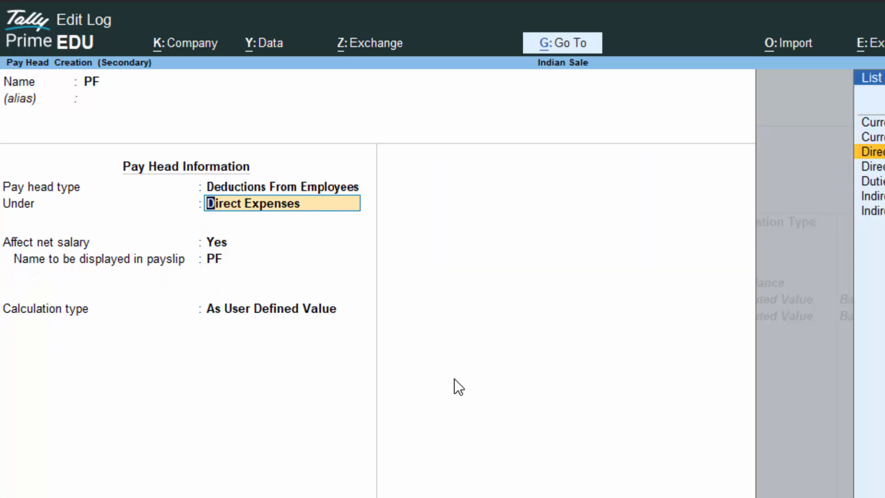
- Put PF under Current Liabilities with calculation type As Computed Value
{"action": "key", "text": "Down"}
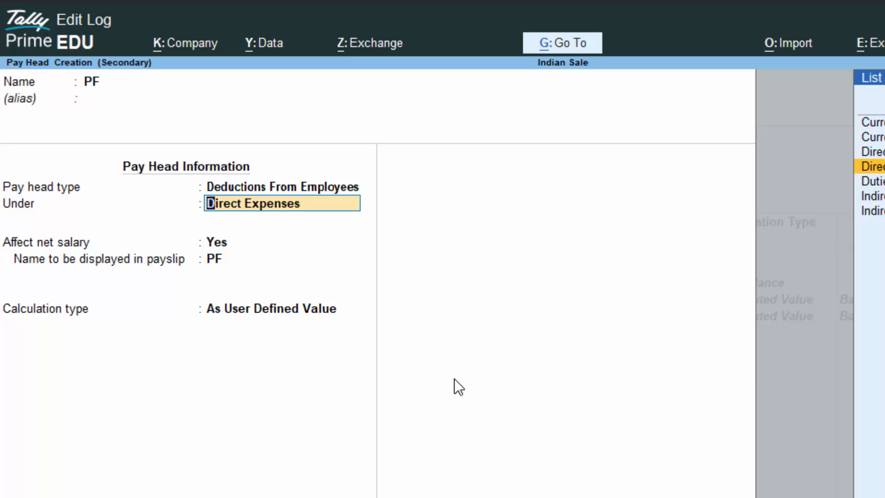
{"action": "key", "text": "Up"}
{"action": "key", "text": "Up"}
{"action": "key", "text": "Return"}
{"action": "key", "text": "Return"}
{"action": "key", "text": "Return"}
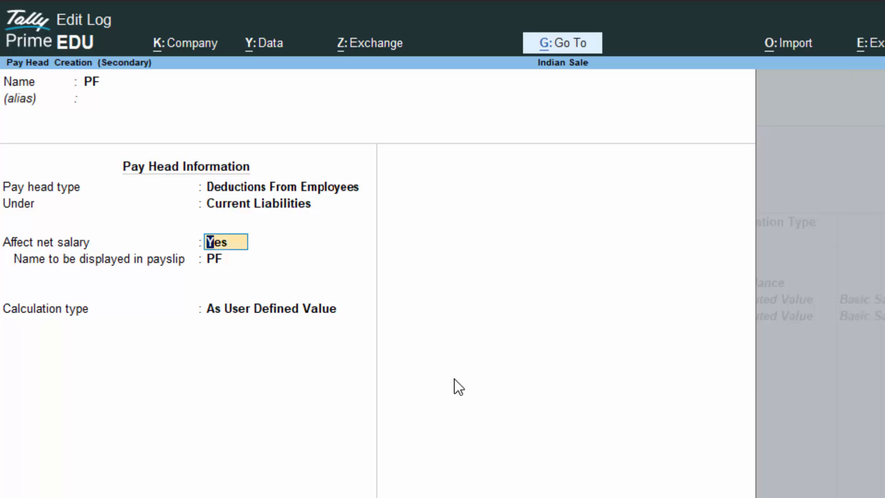
{"action": "key", "text": "Down"}
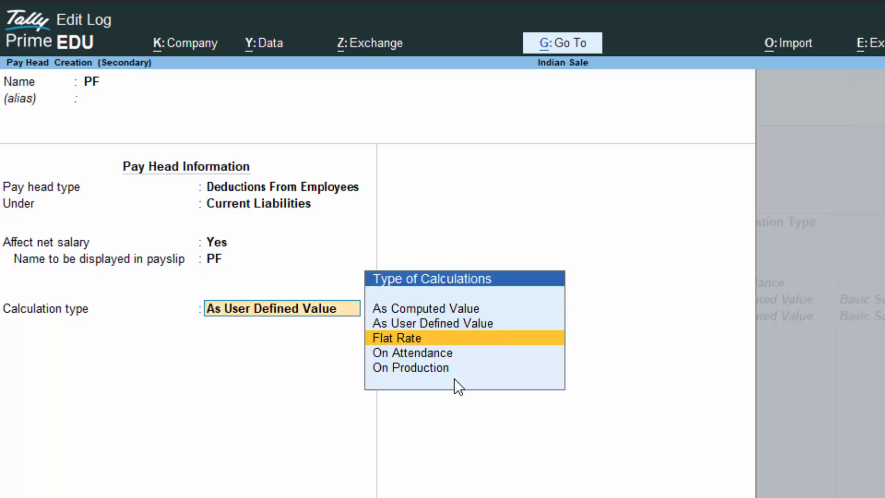
{"action": "type", "text": "a"}
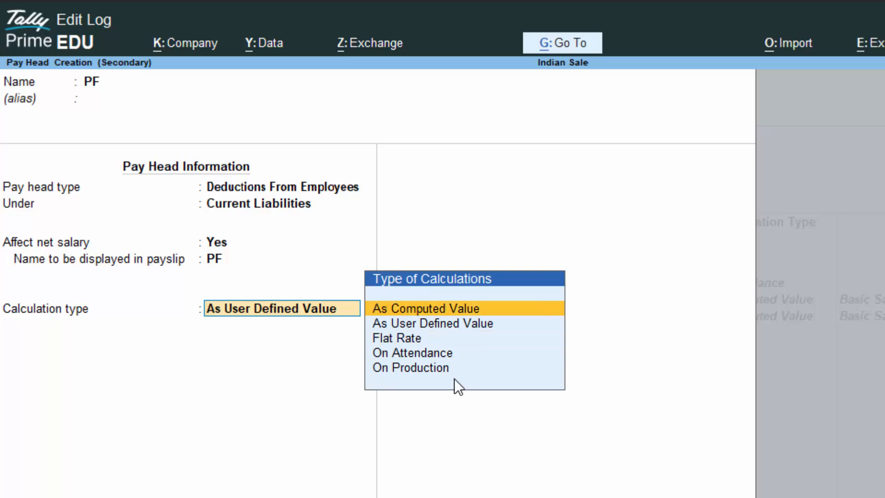
{"action": "key", "text": "Return"}
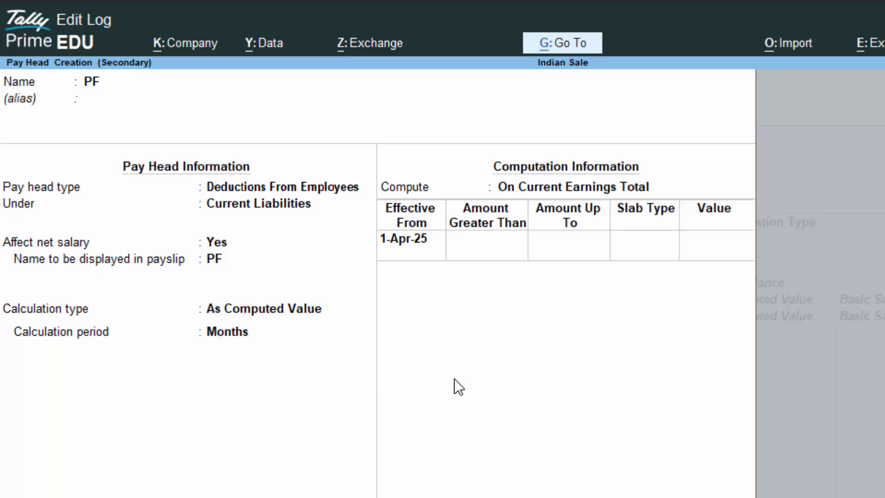
- Compute PF on current deductions total with 5% up to 15,000
{"action": "key", "text": "Return"}
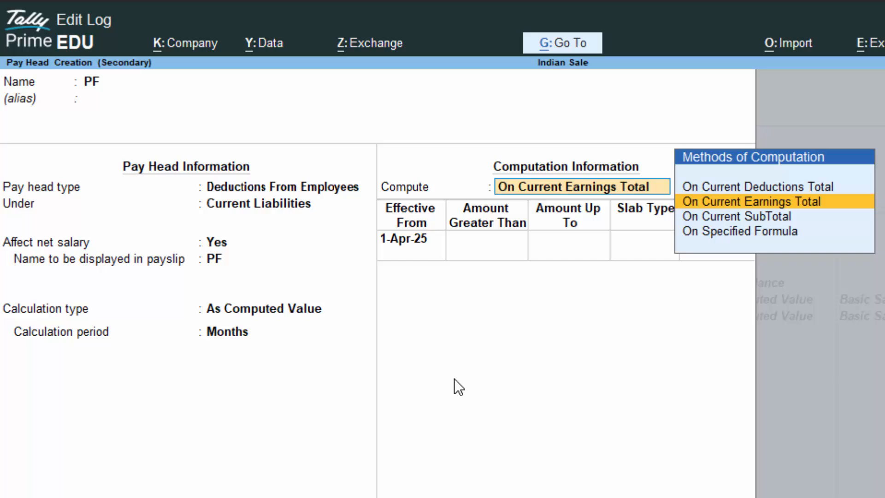
{"action": "key", "text": "Up"}
{"action": "key", "text": "Return"}
{"action": "key", "text": "Return"}
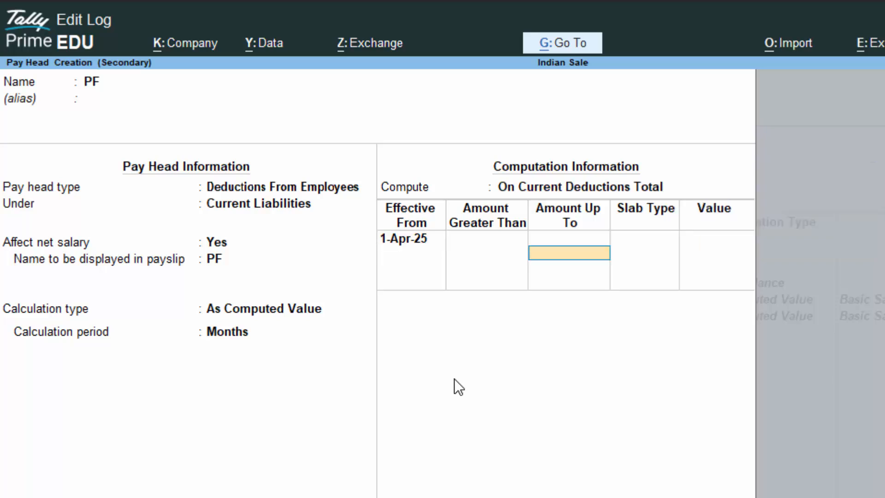
{"action": "type", "text": "15000"}
{"action": "key", "text": "Return"}
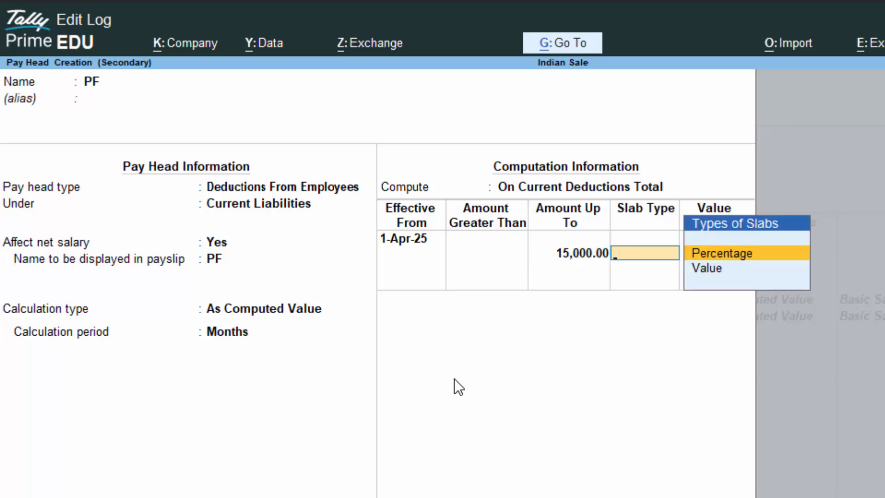
{"action": "key", "text": "Return"}
{"action": "type", "text": "5"}
{"action": "key", "text": "Return"}
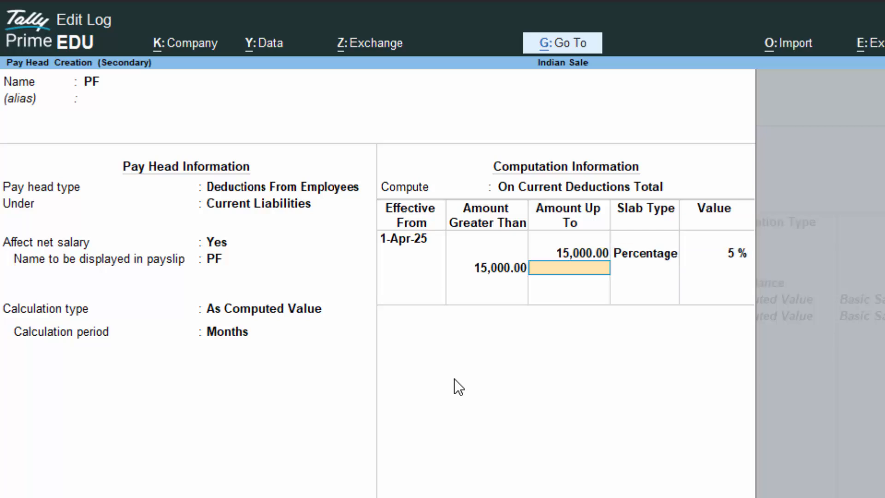
{"action": "type", "text": "25000"}
- Add PF slabs of 10% up to 25,000 and 15% above
{"action": "key", "text": "Return"}
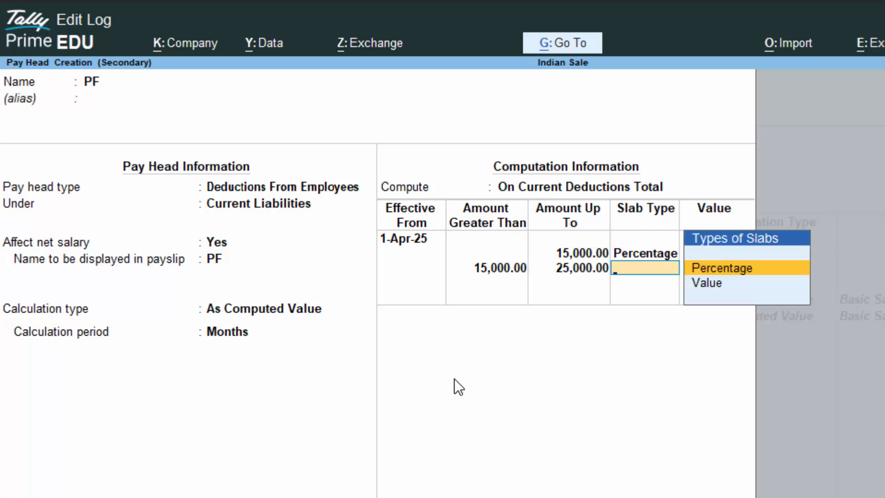
{"action": "key", "text": "Return"}
{"action": "type", "text": "109"}
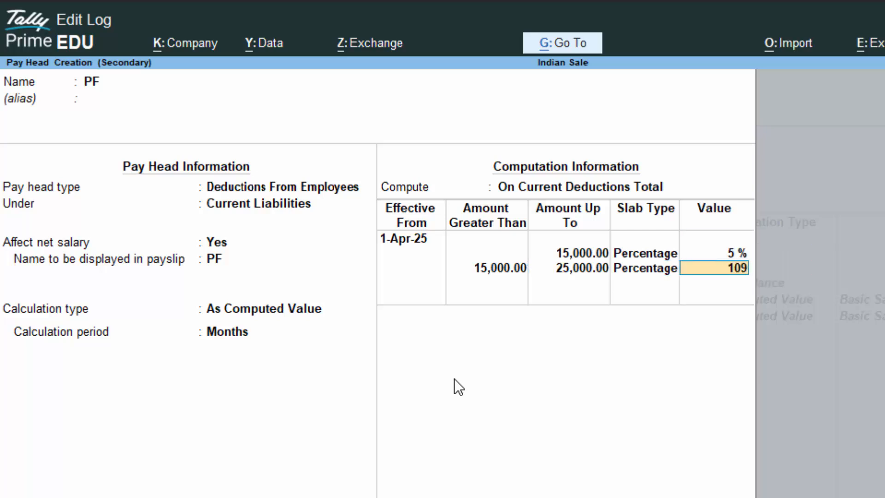
{"action": "key", "text": "BackSpace"}
{"action": "key", "text": "Return"}
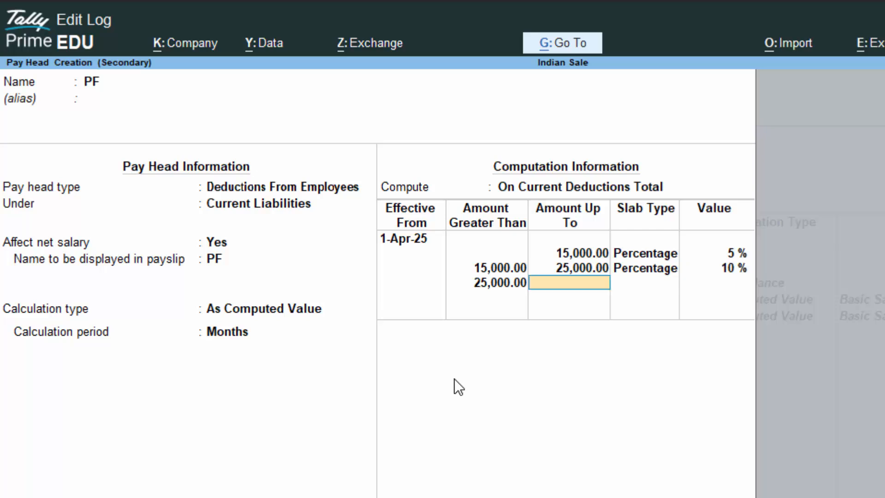
{"action": "key", "text": "Return"}
{"action": "key", "text": "Return"}
{"action": "type", "text": "15"}
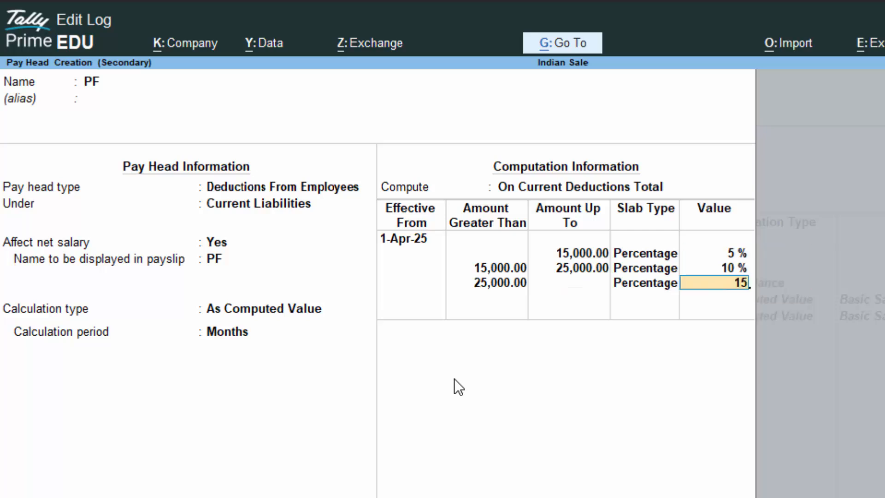
{"action": "key", "text": "Return"}
{"action": "key", "text": "Return"}
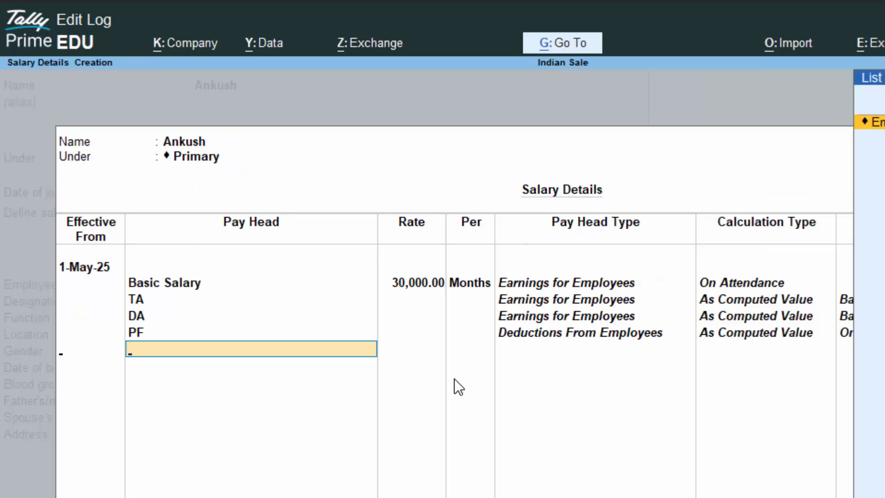
- Close salary details, fill in the employee number, and save the new employee
{"action": "key", "text": "Return"}
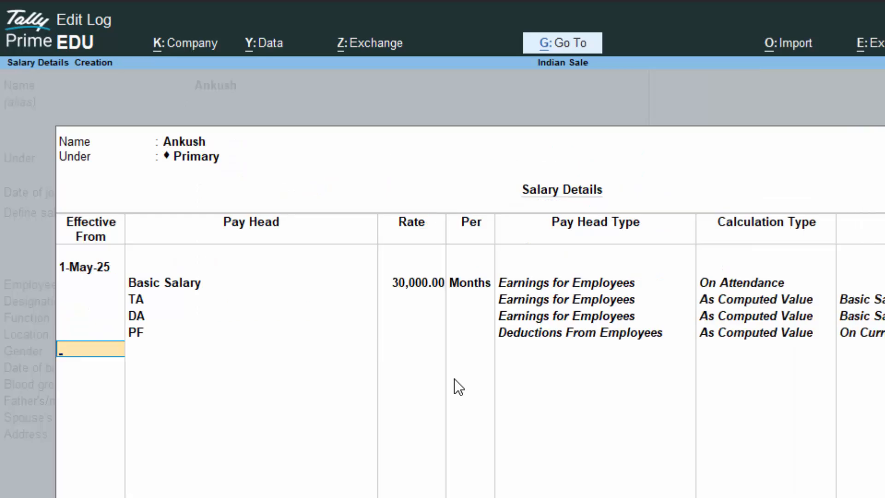
{"action": "key", "text": "Return"}
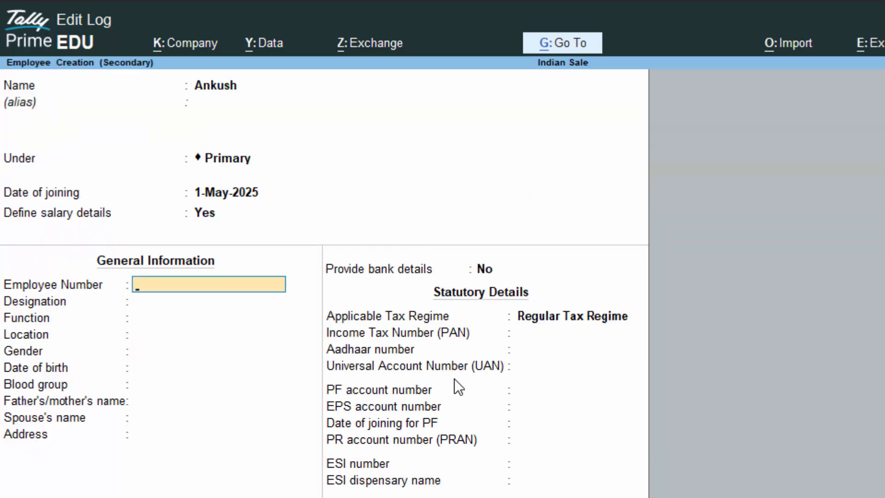
{"action": "type", "text": "765858"}
{"action": "key", "text": "Return"}
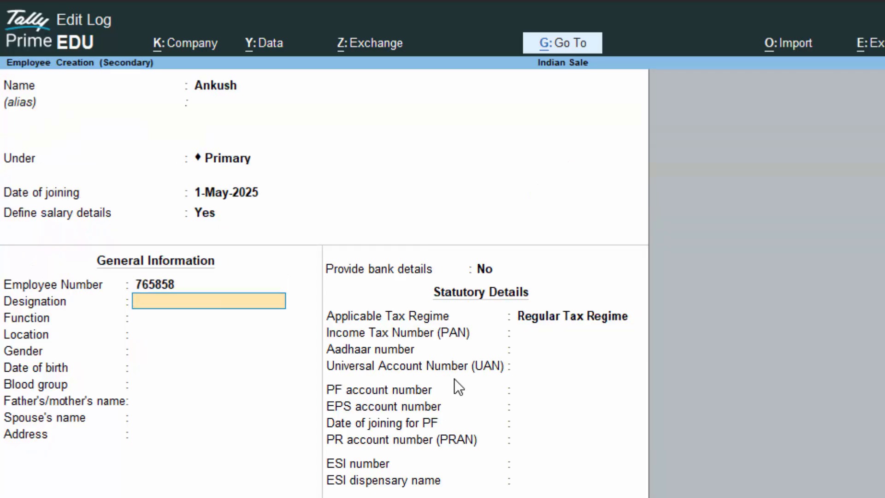
{"action": "key", "text": "Return"}
{"action": "key", "text": "Return"}
{"action": "key", "text": "Return"}
{"action": "key", "text": "Return"}
{"action": "key", "text": "Return"}
{"action": "key", "text": "Return"}
{"action": "key", "text": "Return"}
{"action": "key", "text": "Return"}
{"action": "key", "text": "Return"}
{"action": "key", "text": "Return"}
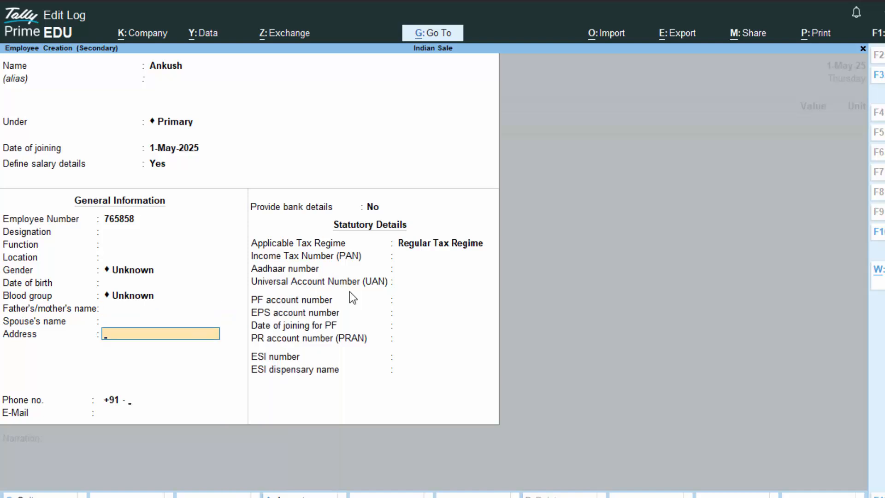
{"action": "key", "text": "Return"}
{"action": "key", "text": "Return"}
{"action": "key", "text": "Return"}
{"action": "key", "text": "Return"}
{"action": "key", "text": "Return"}
{"action": "key", "text": "Return"}
{"action": "key", "text": "Return"}
{"action": "key", "text": "Return"}
{"action": "key", "text": "Return"}
{"action": "key", "text": "Return"}
{"action": "key", "text": "Return"}
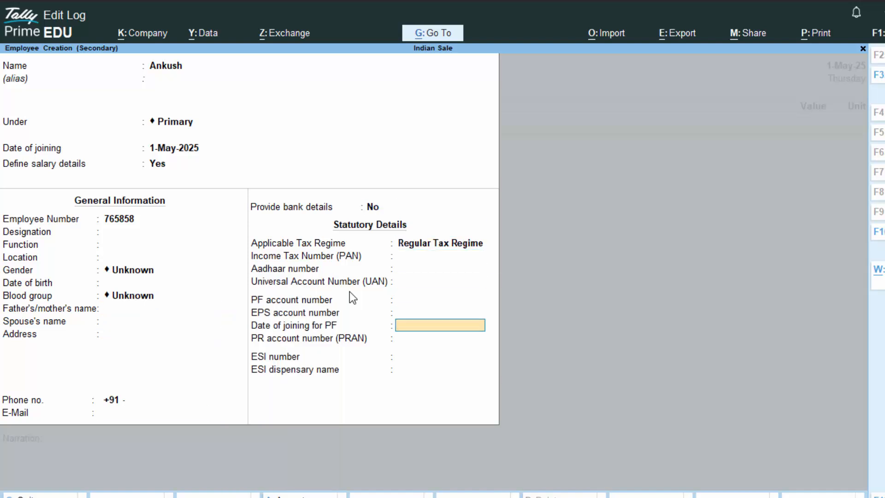
{"action": "key", "text": "Return"}
{"action": "key", "text": "Return"}
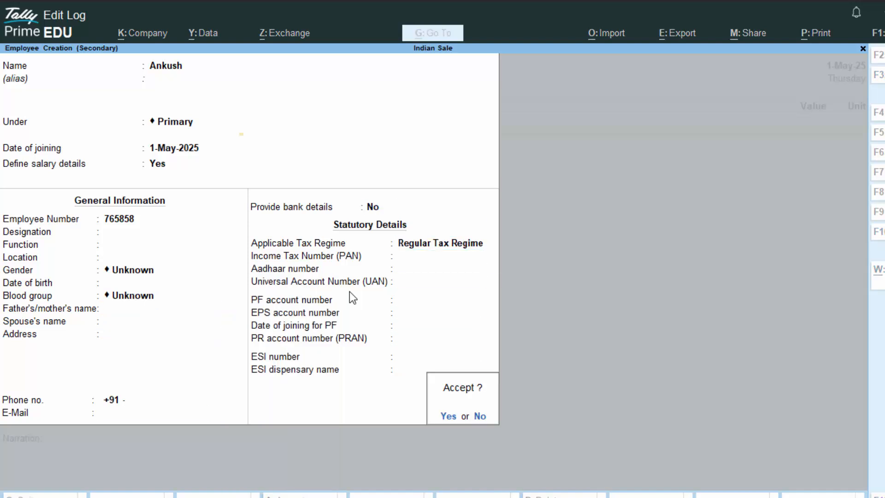
{"action": "key", "text": "Return"}
- Record 2 days of Leave for the first employee and start creating a new employee
{"action": "key", "text": "Return"}
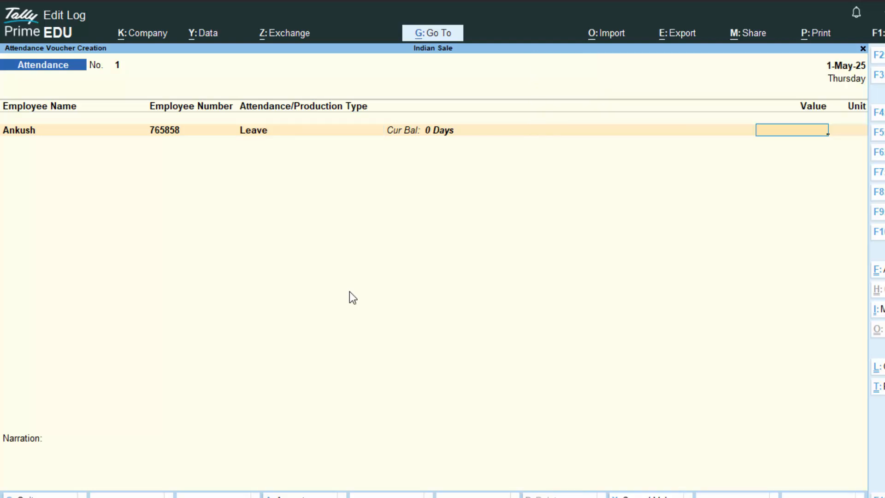
{"action": "type", "text": "2"}
{"action": "key", "text": "Return"}
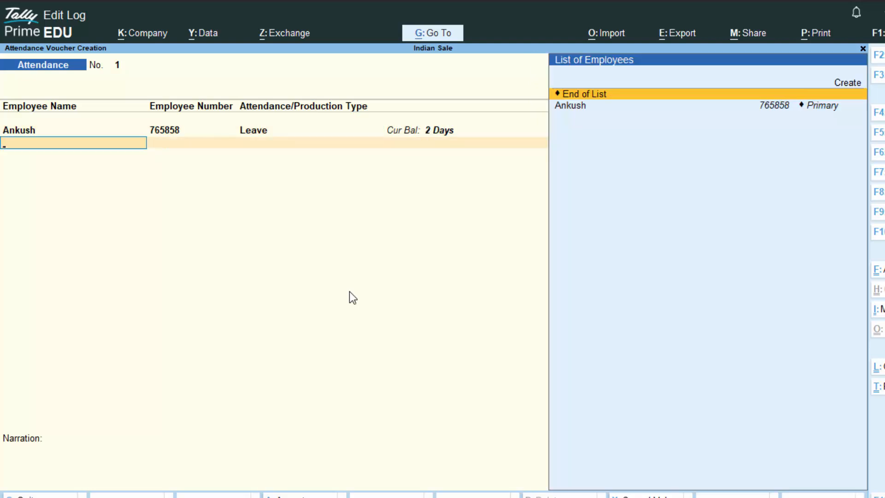
{"action": "key", "text": "Up"}
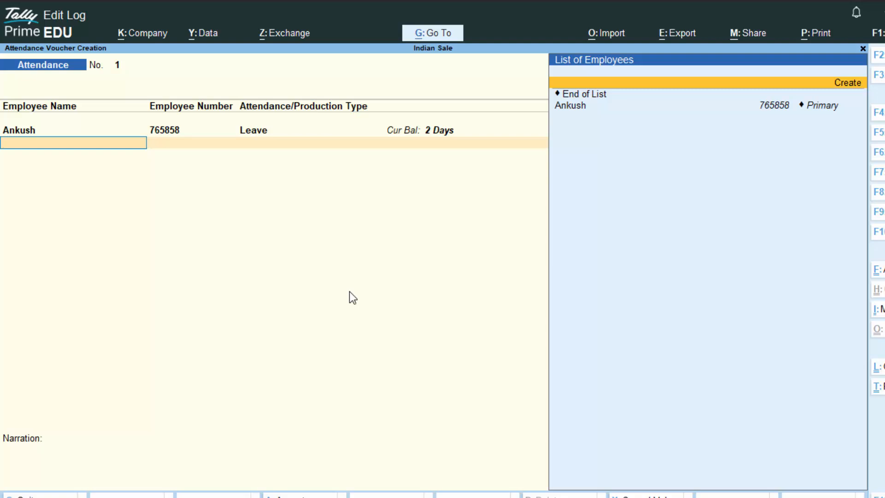
{"action": "key", "text": "Return"}
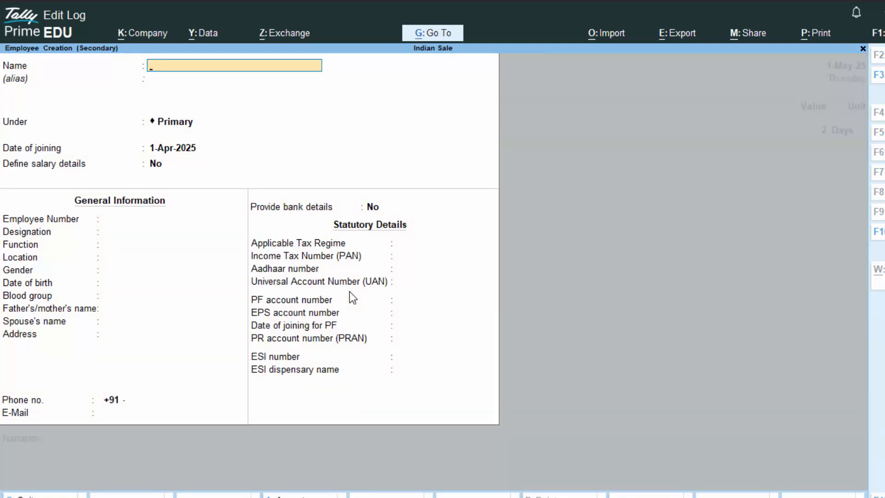
- Enter the new employee's name, keep the 1-Apr-2025 joining date, and enable salary details
{"action": "type", "text": "Lokesh"}
{"action": "key", "text": "Return"}
{"action": "key", "text": "Return"}
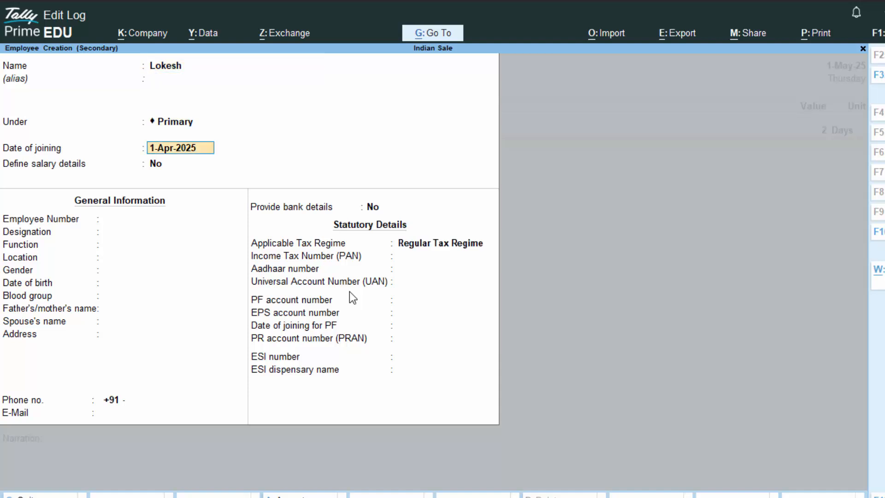
{"action": "key", "text": "Return"}
{"action": "key", "text": "Return"}
{"action": "key", "text": "BackSpace"}
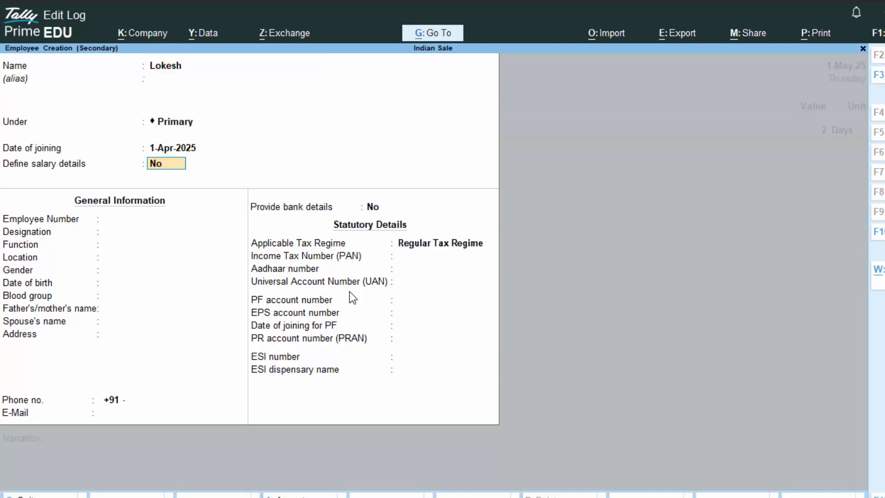
{"action": "type", "text": "y"}
{"action": "key", "text": "Return"}
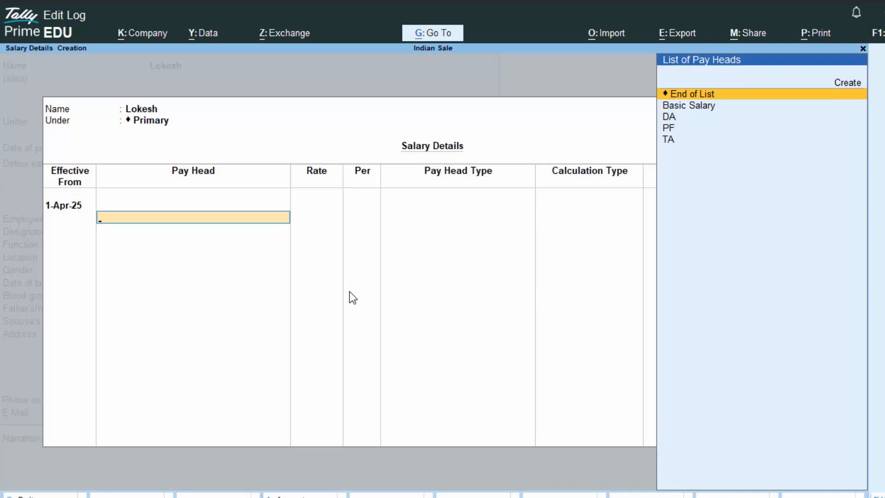
- Give the second employee Basic Salary at a monthly rate of 15000
{"action": "key", "text": "Down"}
{"action": "key", "text": "Return"}
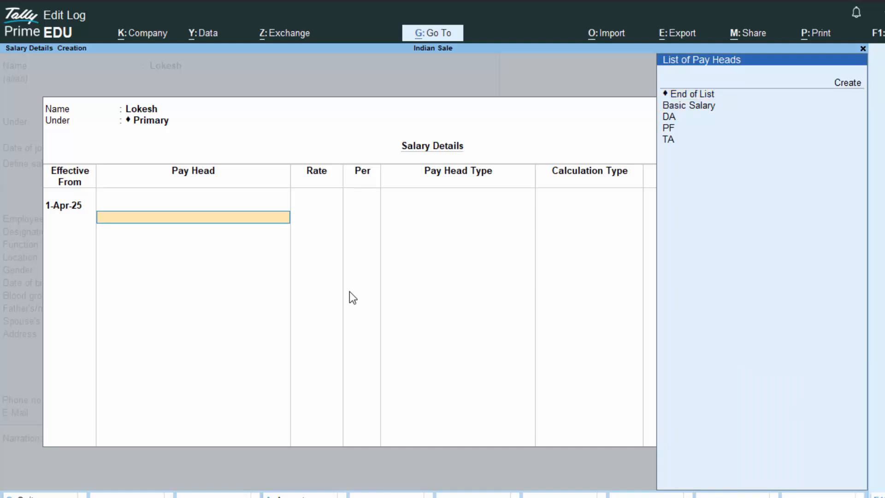
{"action": "key", "text": "Down"}
{"action": "key", "text": "Return"}
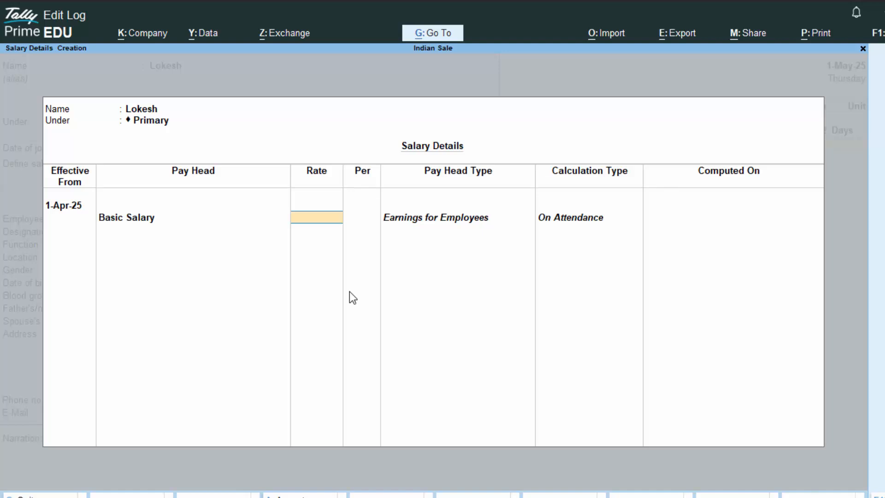
{"action": "type", "text": "15000"}
{"action": "key", "text": "Return"}
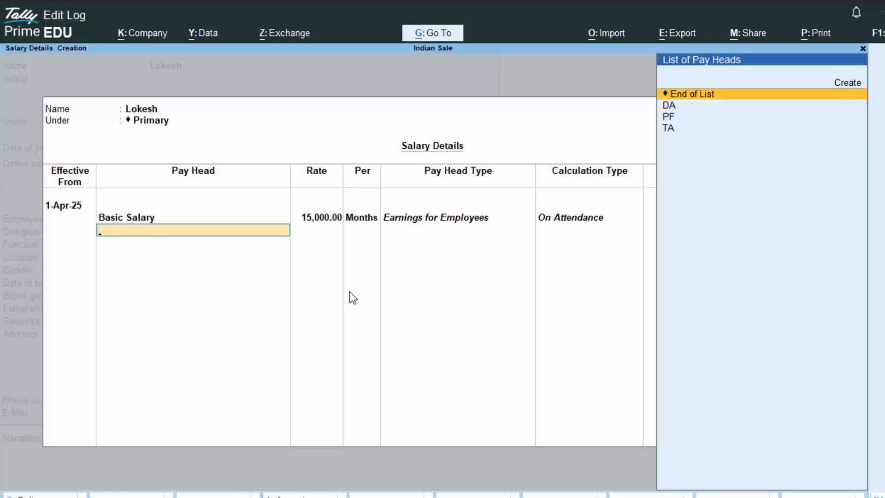
- Add DA, PF and TA as the remaining pay heads and close the list
{"action": "key", "text": "Down"}
{"action": "key", "text": "Return"}
{"action": "key", "text": "Down"}
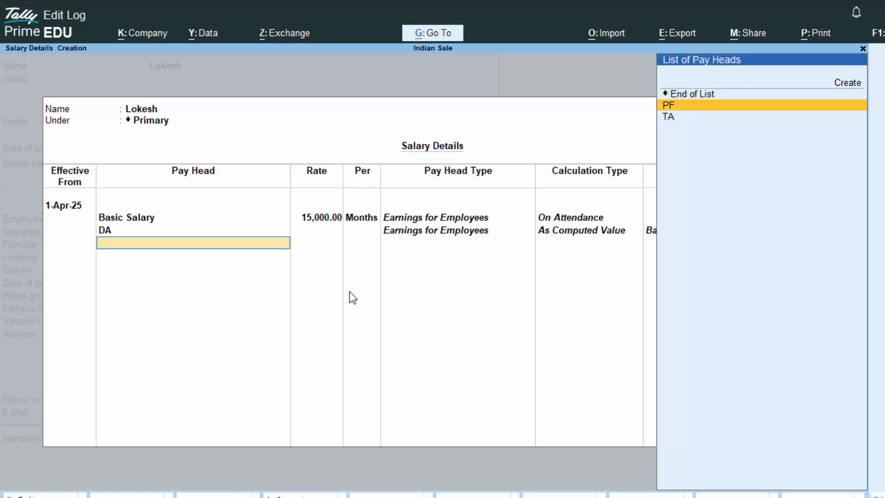
{"action": "key", "text": "Return"}
{"action": "key", "text": "Down"}
{"action": "key", "text": "Return"}
{"action": "key", "text": "Return"}
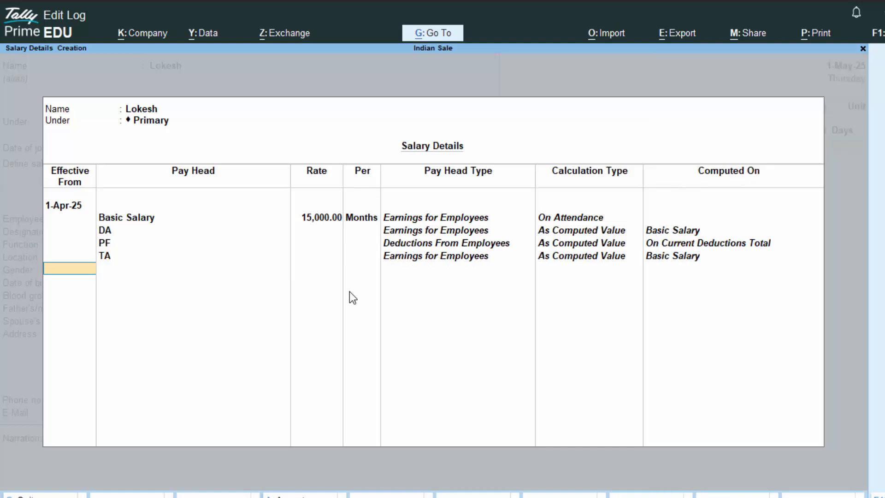
{"action": "key", "text": "Return"}
- Enter the employee number and save the second employee's record
{"action": "type", "text": "6575858"}
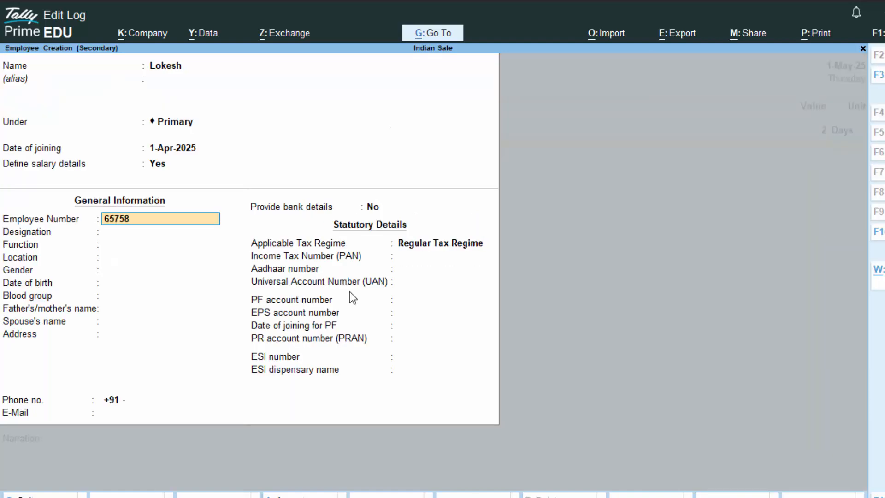
{"action": "key", "text": "Return"}
{"action": "key", "text": "Return"}
{"action": "key", "text": "Return"}
{"action": "key", "text": "Return"}
{"action": "key", "text": "Return"}
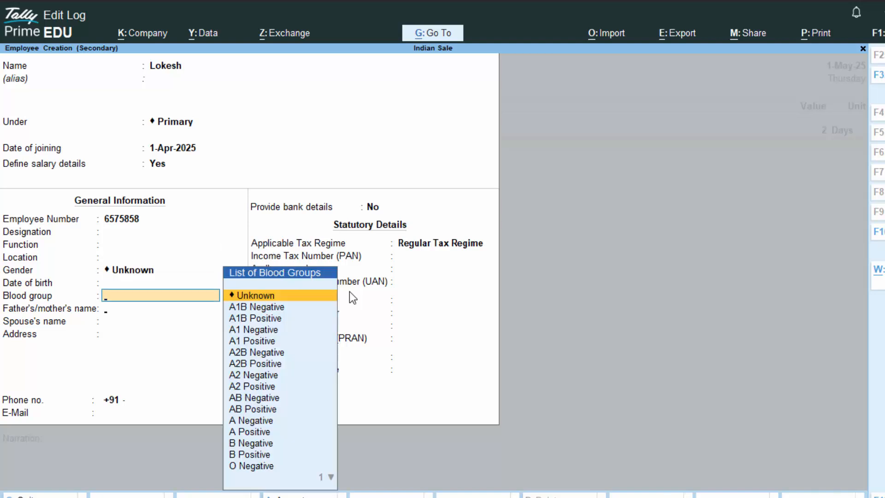
{"action": "key", "text": "Return"}
{"action": "key", "text": "Return"}
{"action": "key", "text": "Return"}
{"action": "key", "text": "Return"}
{"action": "key", "text": "Return"}
{"action": "key", "text": "Return"}
{"action": "key", "text": "Return"}
{"action": "key", "text": "Return"}
{"action": "key", "text": "Return"}
{"action": "key", "text": "Return"}
{"action": "key", "text": "Return"}
{"action": "key", "text": "Return"}
{"action": "key", "text": "Return"}
{"action": "key", "text": "Return"}
{"action": "key", "text": "Return"}
{"action": "key", "text": "Return"}
{"action": "key", "text": "Return"}
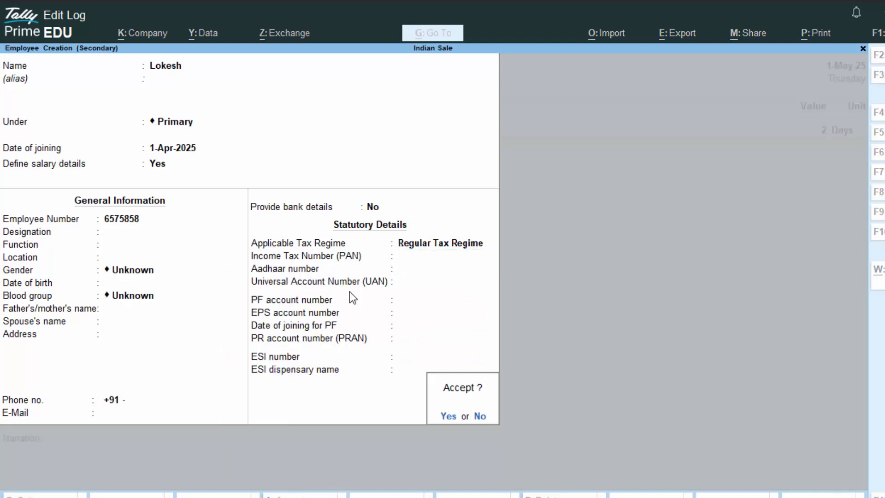
{"action": "key", "text": "Return"}
- Record 1 day of Leave for the second employee and start another new employee
{"action": "key", "text": "Return"}
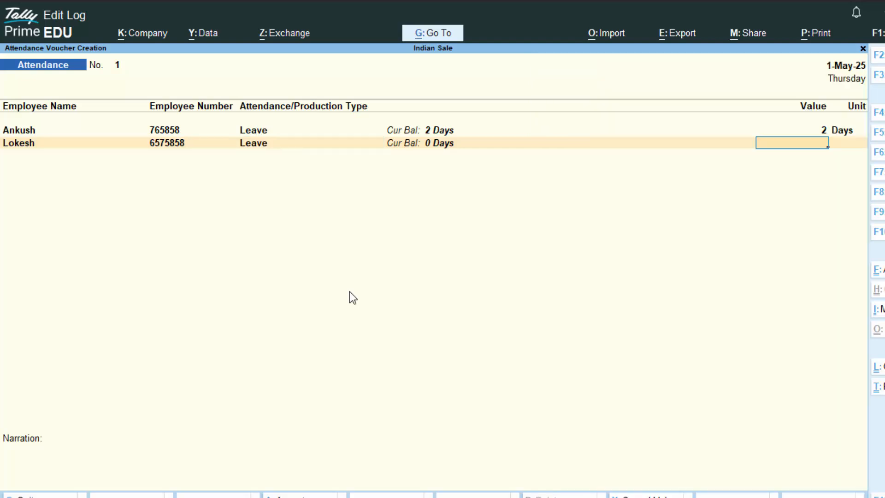
{"action": "type", "text": "1"}
{"action": "key", "text": "Return"}
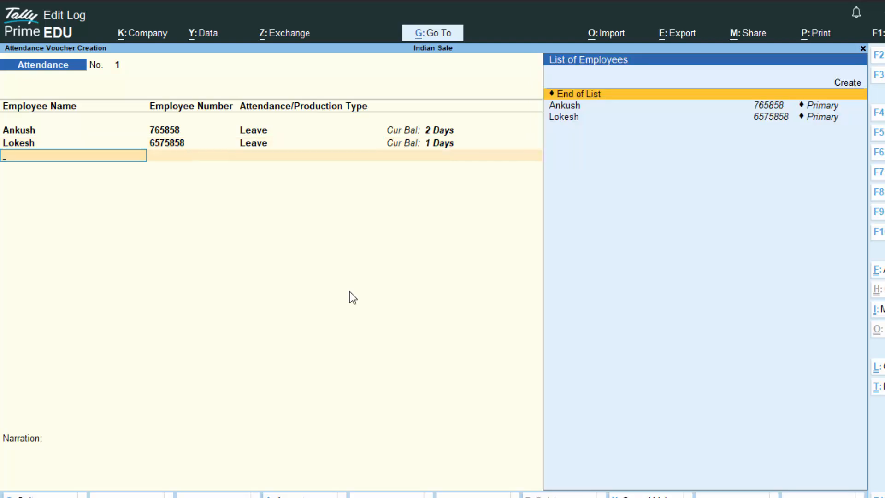
{"action": "key", "text": "alt+c"}
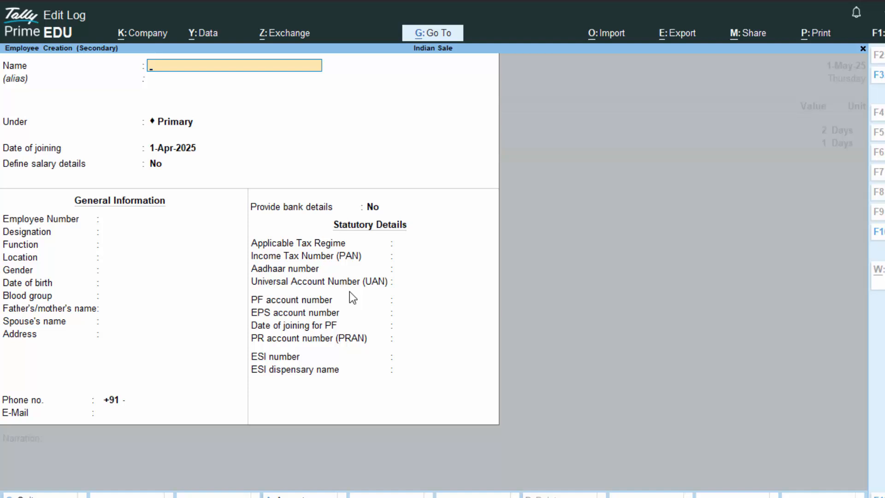
- Enter the third employee's name, accept the joining date, and enable salary details
{"action": "type", "text": "Gaurav"}
{"action": "key", "text": "Return"}
{"action": "key", "text": "Return"}
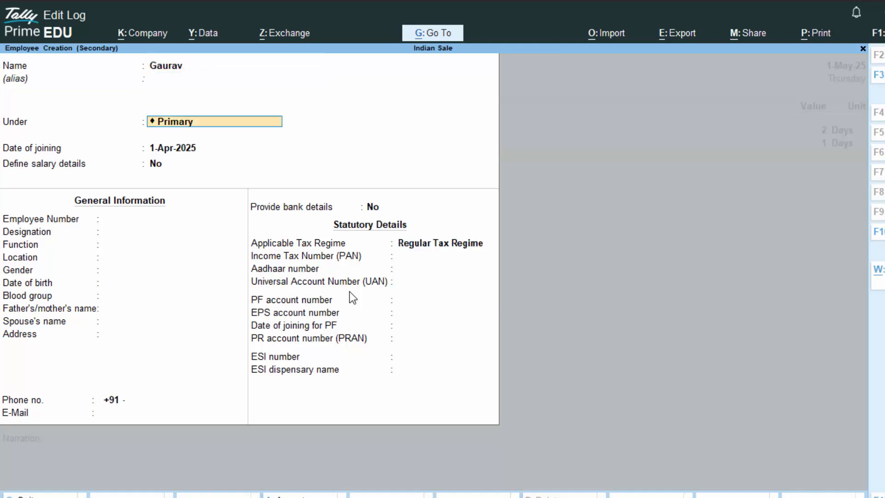
{"action": "key", "text": "Return"}
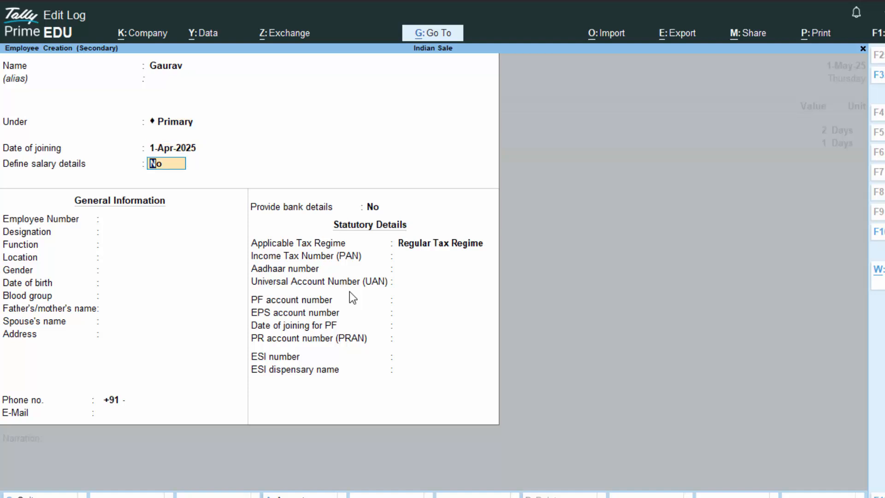
{"action": "type", "text": "y"}
{"action": "key", "text": "Return"}
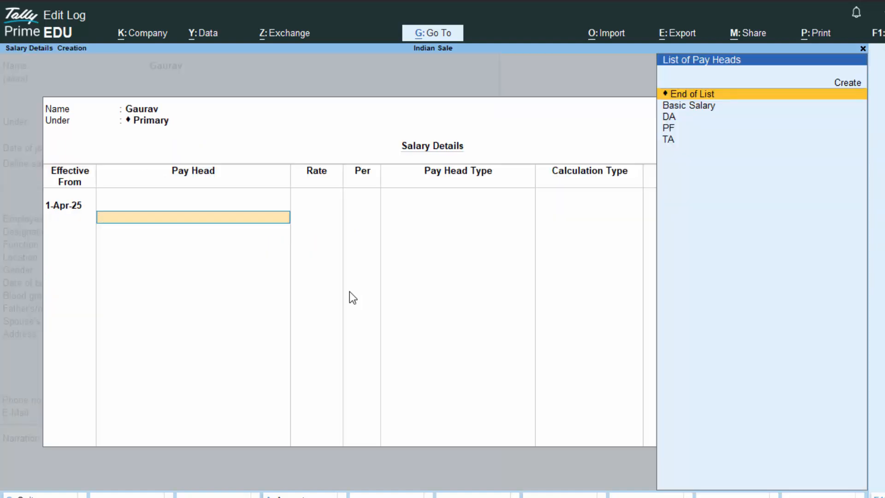
- Set the third employee's Basic Salary to 34,000 per month
{"action": "key", "text": "Down"}
{"action": "key", "text": "Return"}
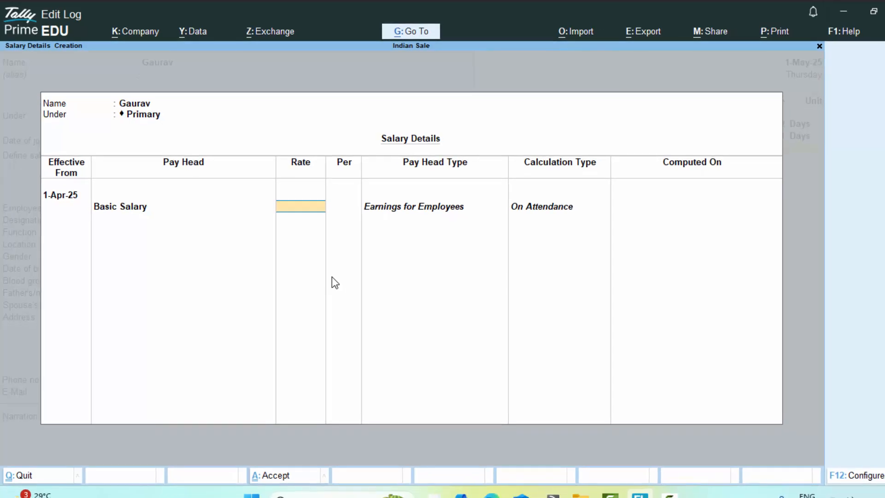
{"action": "type", "text": "34,000"}
{"action": "key", "text": "Return"}
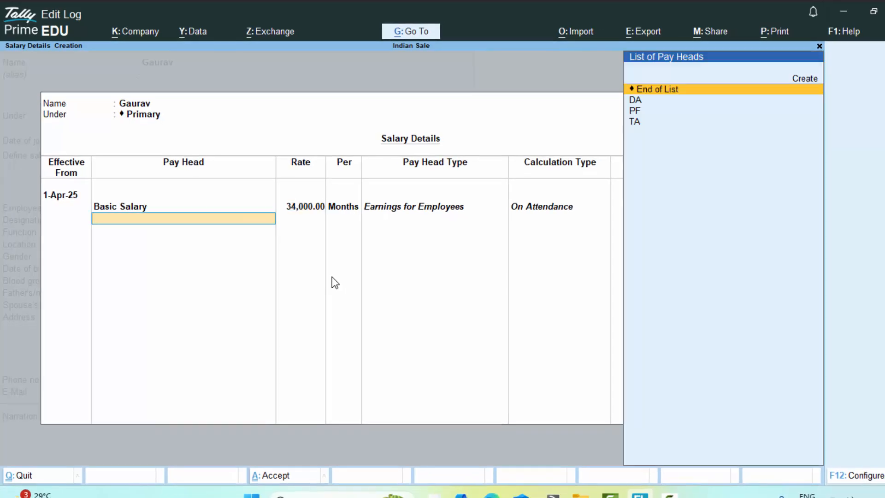
- Add DA, PF and TA as further pay heads for the third employee
{"action": "key", "text": "Down"}
{"action": "key", "text": "Return"}
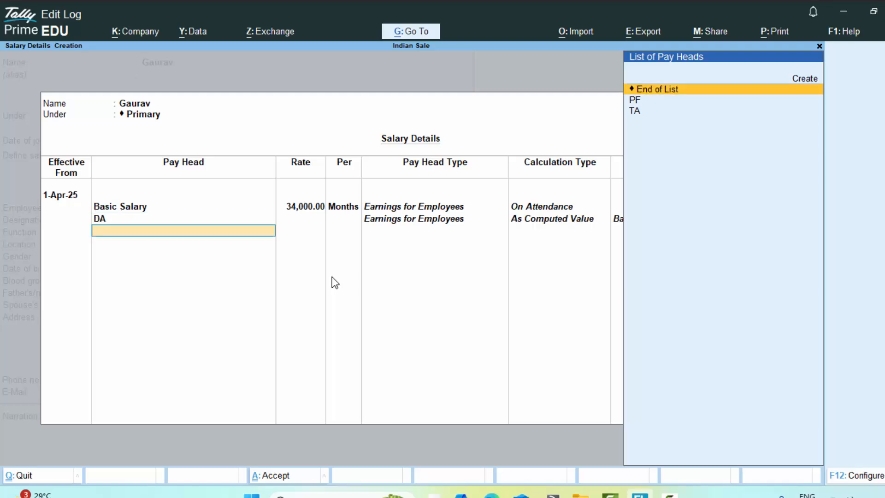
{"action": "key", "text": "Down"}
{"action": "key", "text": "Return"}
{"action": "key", "text": "Down"}
{"action": "key", "text": "Return"}
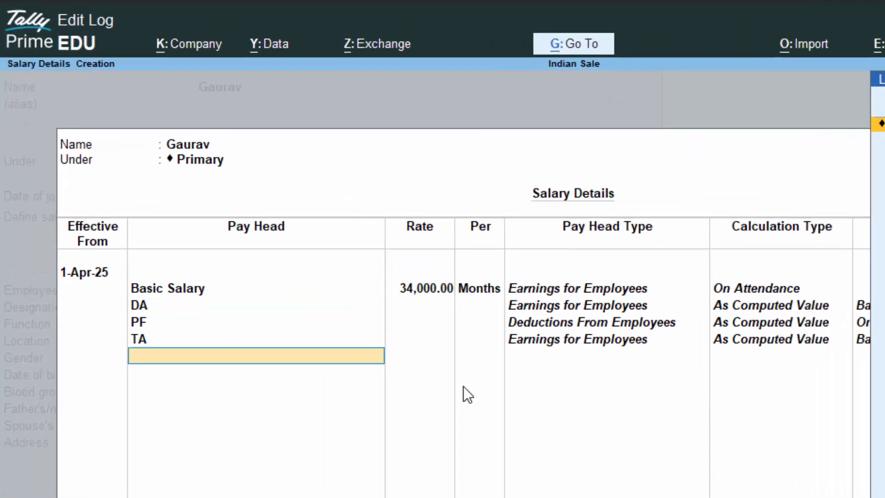
{"action": "key", "text": "Return"}
- Enter the employee number and save the third employee's record
{"action": "key", "text": "Return"}
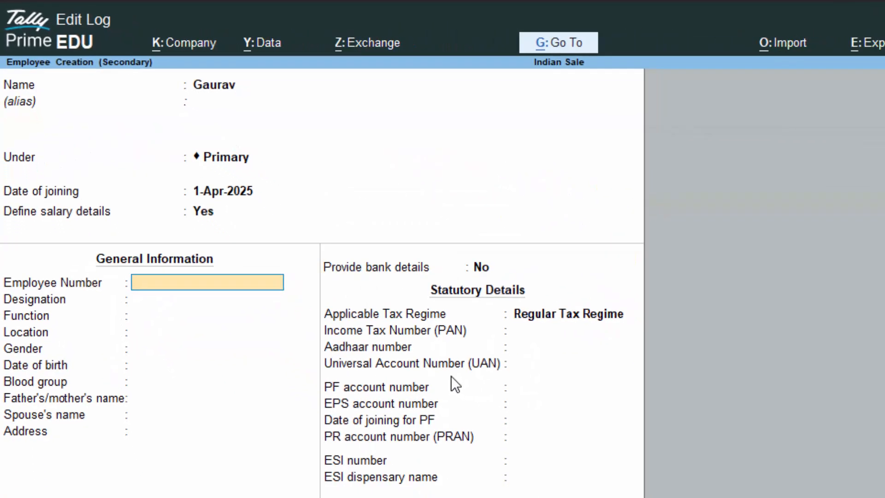
{"action": "type", "text": "585858"}
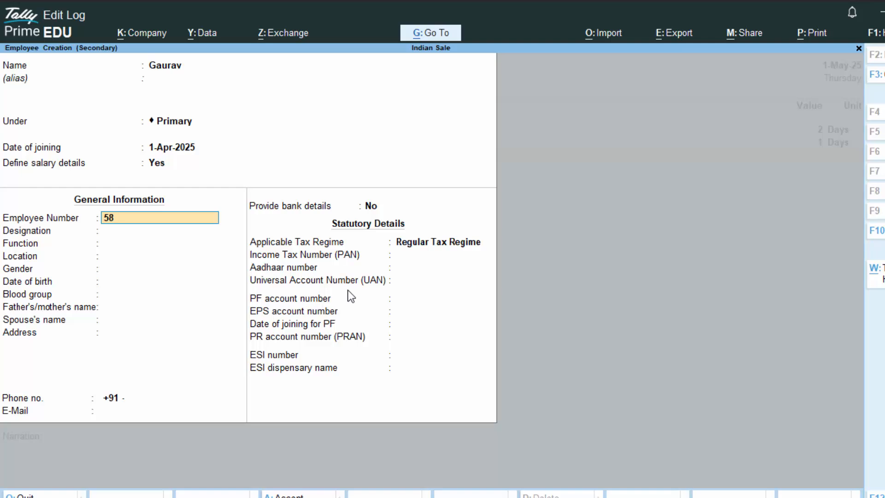
{"action": "key", "text": "Return"}
{"action": "key", "text": "Return"}
{"action": "key", "text": "Return"}
{"action": "key", "text": "Return"}
{"action": "key", "text": "Return"}
{"action": "key", "text": "Return"}
{"action": "key", "text": "Return"}
{"action": "key", "text": "Return"}
{"action": "key", "text": "Return"}
{"action": "key", "text": "Return"}
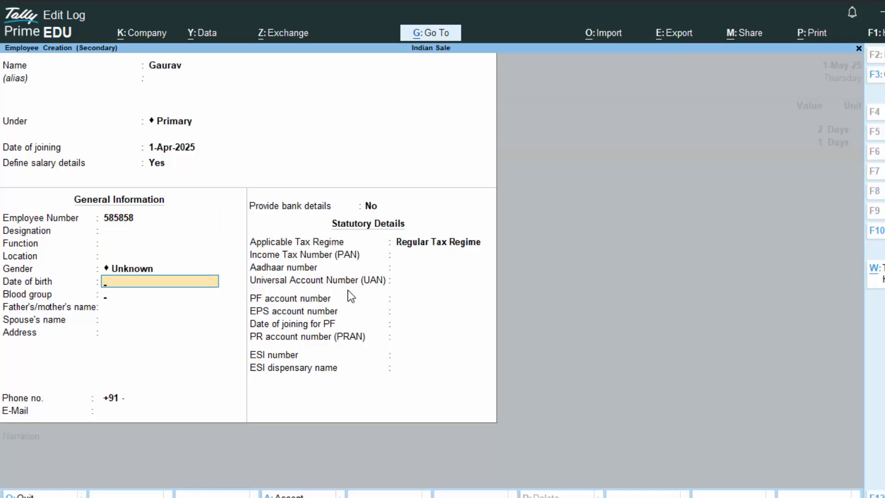
{"action": "key", "text": "Return"}
{"action": "key", "text": "Return"}
{"action": "key", "text": "Return"}
{"action": "key", "text": "Return"}
{"action": "key", "text": "Return"}
{"action": "key", "text": "Return"}
{"action": "key", "text": "Return"}
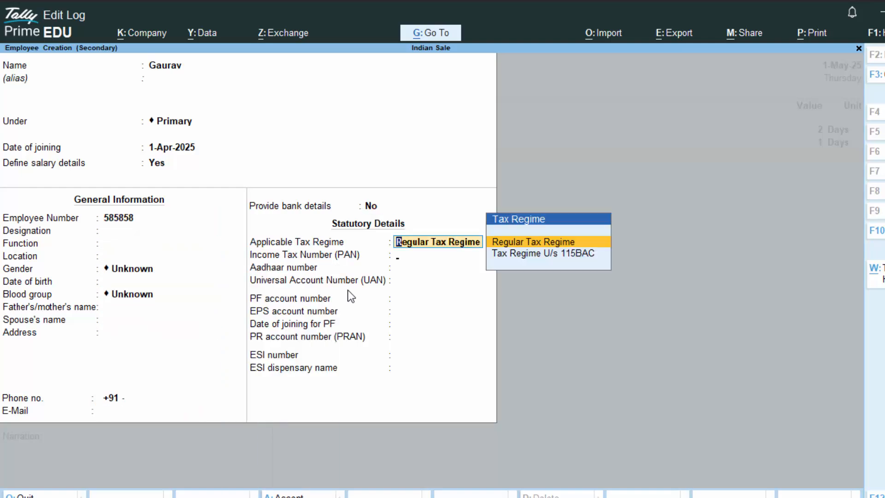
{"action": "key", "text": "Return"}
{"action": "key", "text": "Return"}
{"action": "key", "text": "Return"}
{"action": "key", "text": "Return"}
{"action": "key", "text": "Return"}
{"action": "key", "text": "Return"}
{"action": "key", "text": "Return"}
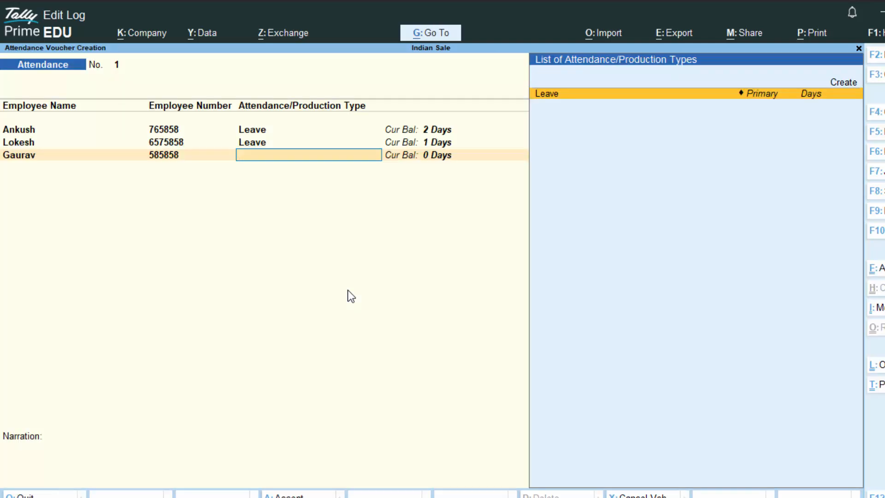
- Record 3 days of Leave for the third employee and save the attendance voucher
{"action": "key", "text": "Return"}
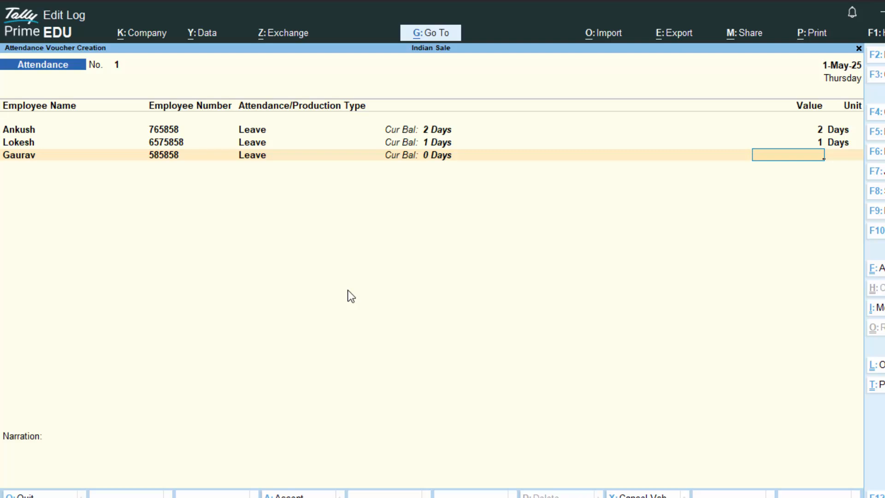
{"action": "type", "text": "3"}
{"action": "key", "text": "Return"}
{"action": "key", "text": "Return"}
{"action": "key", "text": "Return"}
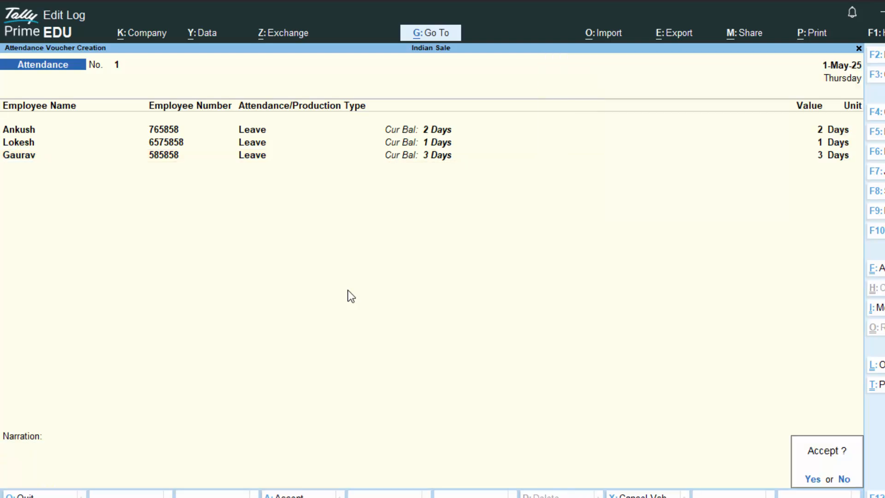
{"action": "key", "text": "Return"}
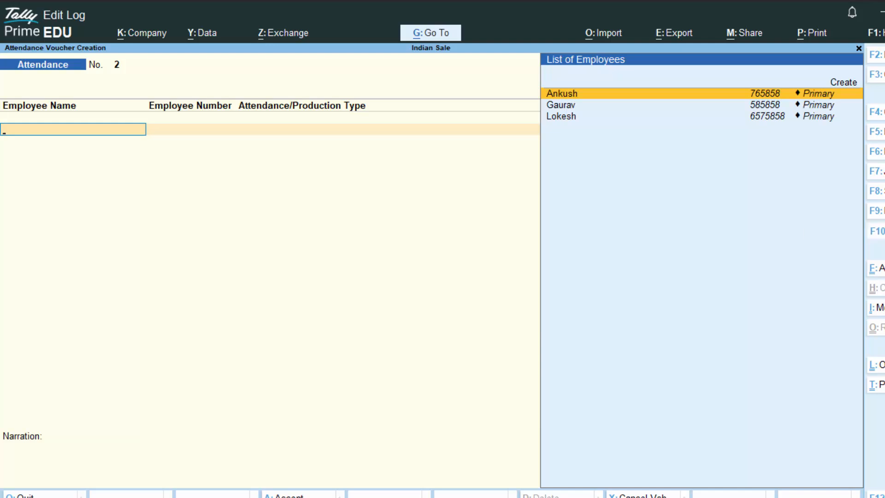
{"action": "left_click", "coordinate": [877, 231]}
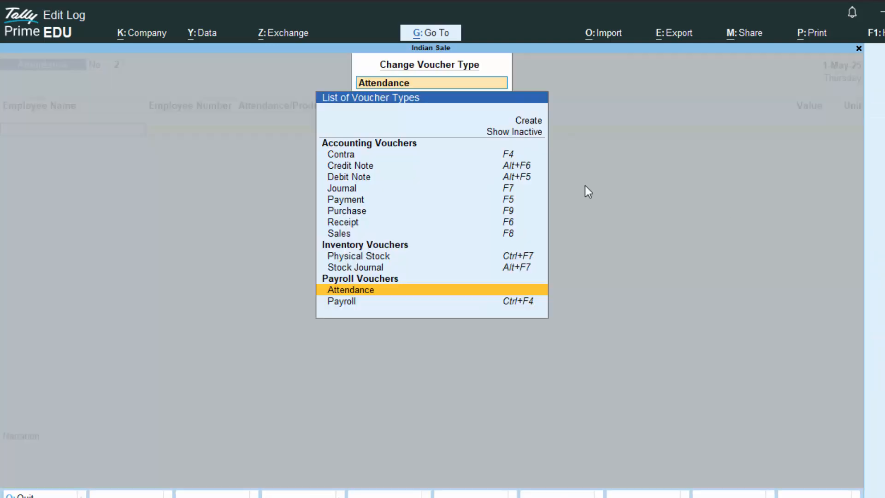
- Begin a Payroll voucher paid from Cash and bring up its Payroll Autofill form
{"action": "left_click", "coordinate": [358, 304]}
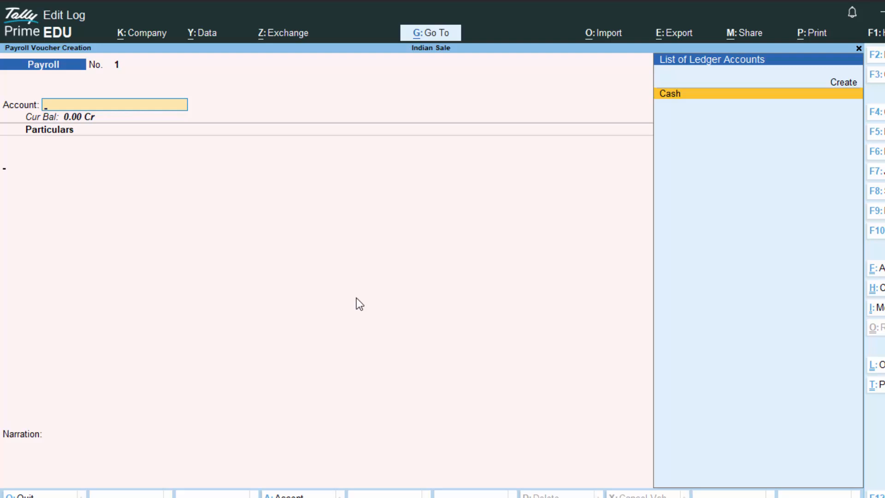
{"action": "key", "text": "Return"}
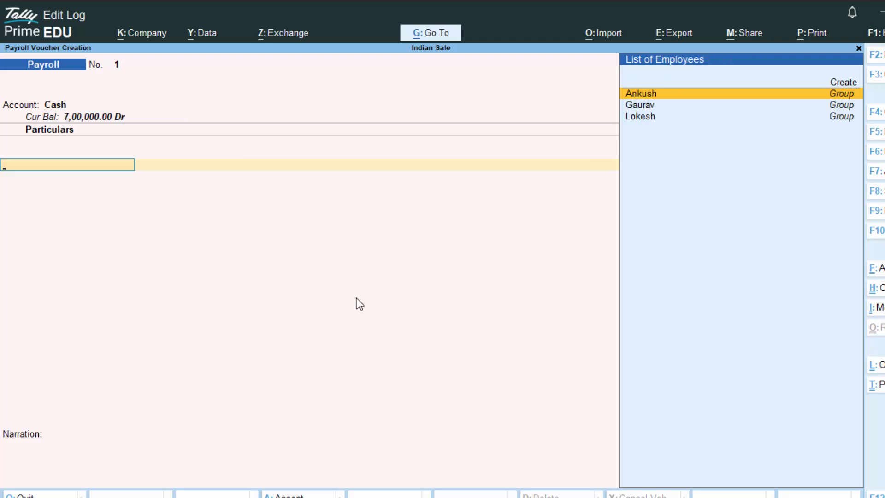
{"action": "key", "text": "Return"}
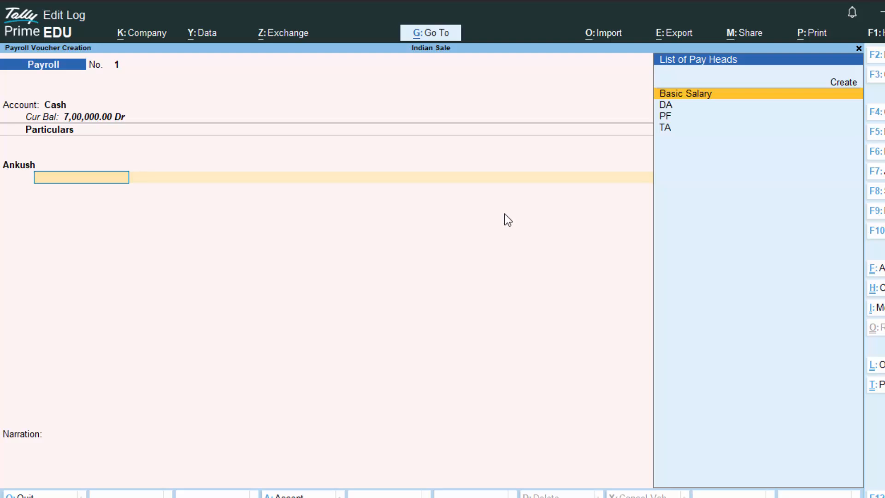
{"action": "key", "text": "BackSpace"}
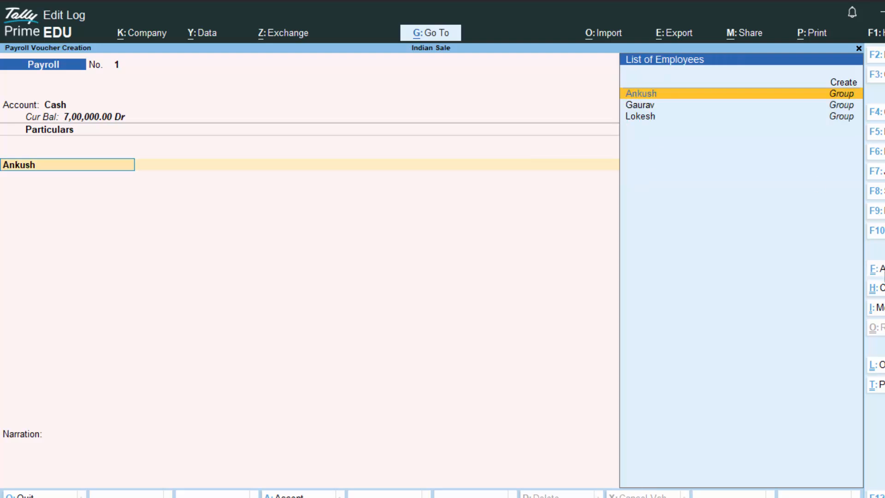
{"action": "left_click", "coordinate": [880, 271]}
- Autofill Salary for 1-5-2025 to 31-5-2025 for all employees and save the 77,840.01 voucher
{"action": "key", "text": "Return"}
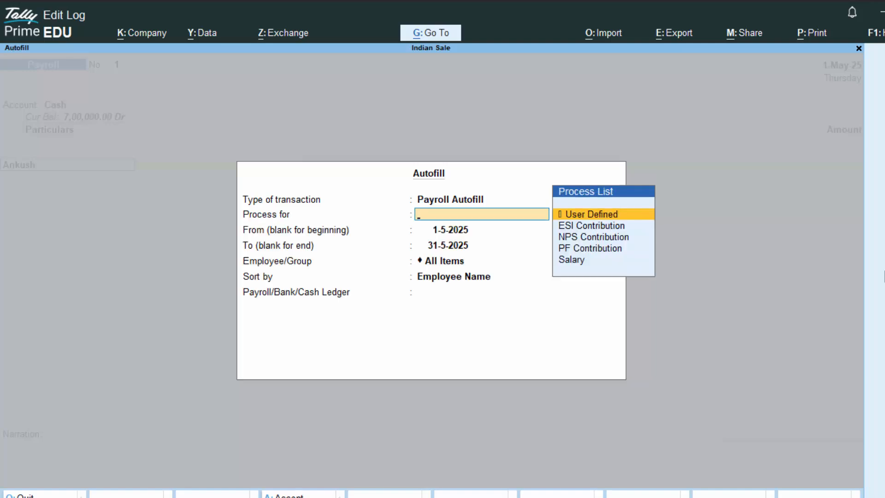
{"action": "key", "text": "Down"}
{"action": "key", "text": "Down"}
{"action": "key", "text": "Down"}
{"action": "key", "text": "Down"}
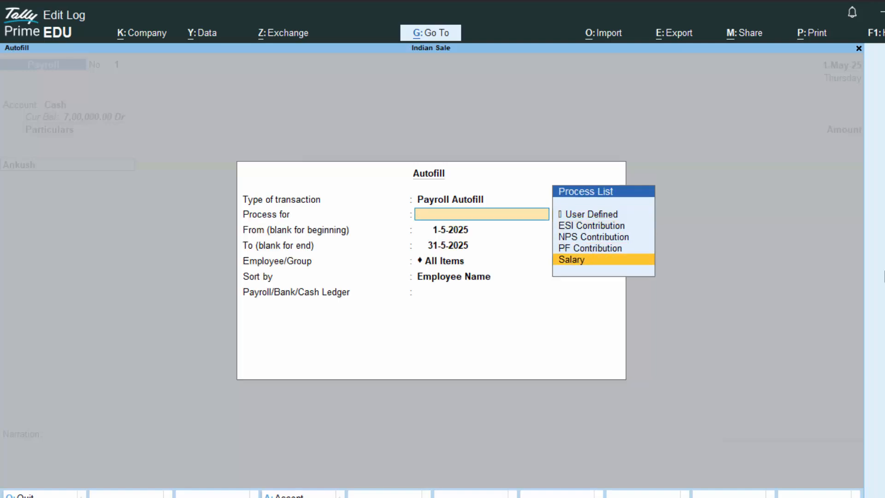
{"action": "key", "text": "Return"}
{"action": "key", "text": "Return"}
{"action": "key", "text": "Return"}
{"action": "key", "text": "Return"}
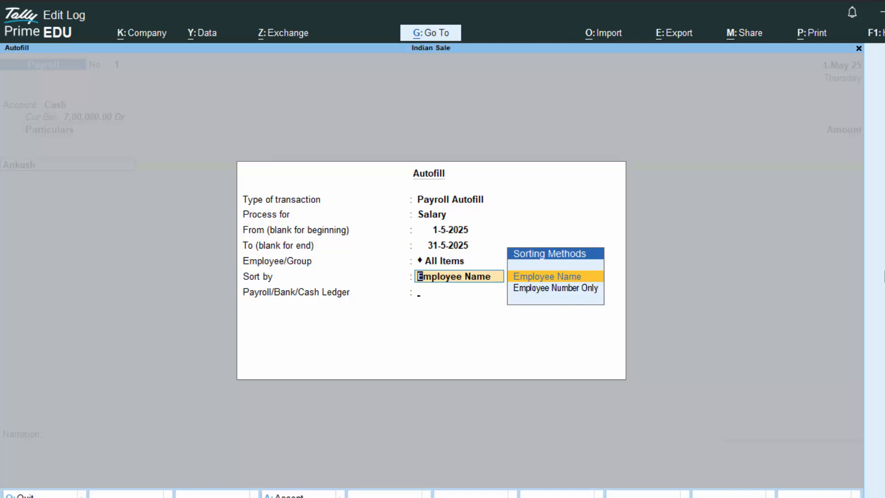
{"action": "key", "text": "Return"}
{"action": "key", "text": "Return"}
{"action": "key", "text": "Return"}
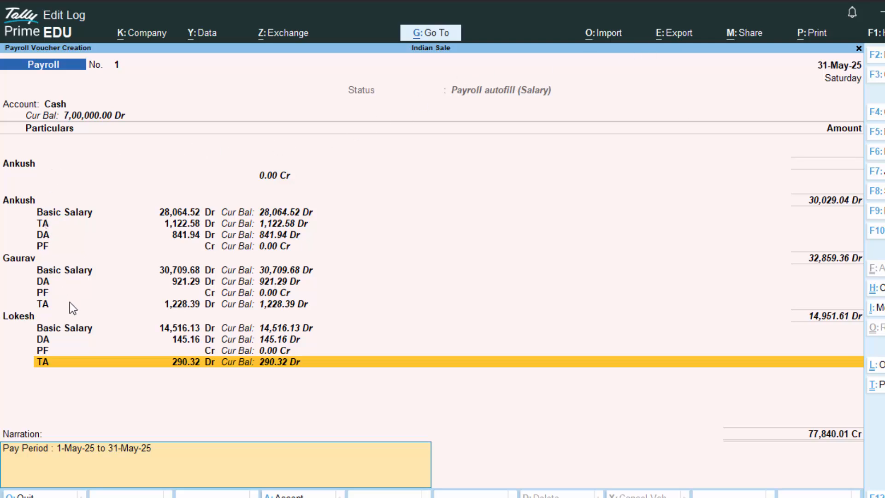
{"action": "key", "text": "Return"}
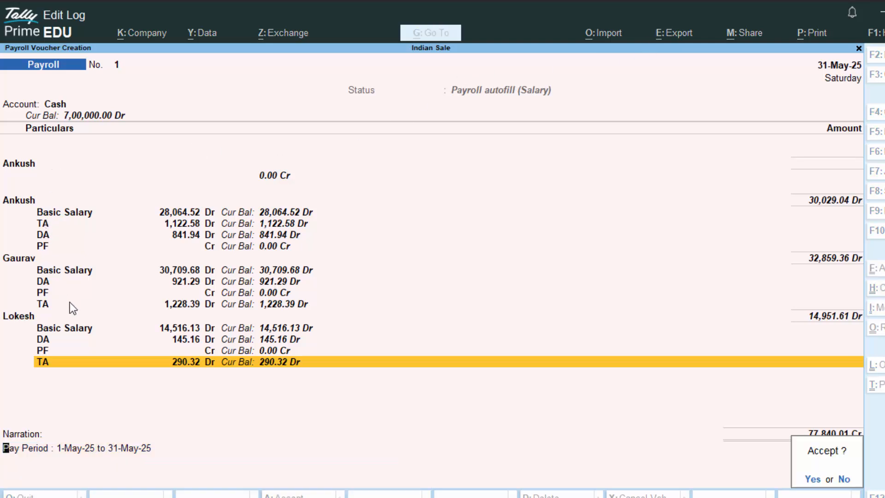
{"action": "key", "text": "Return"}
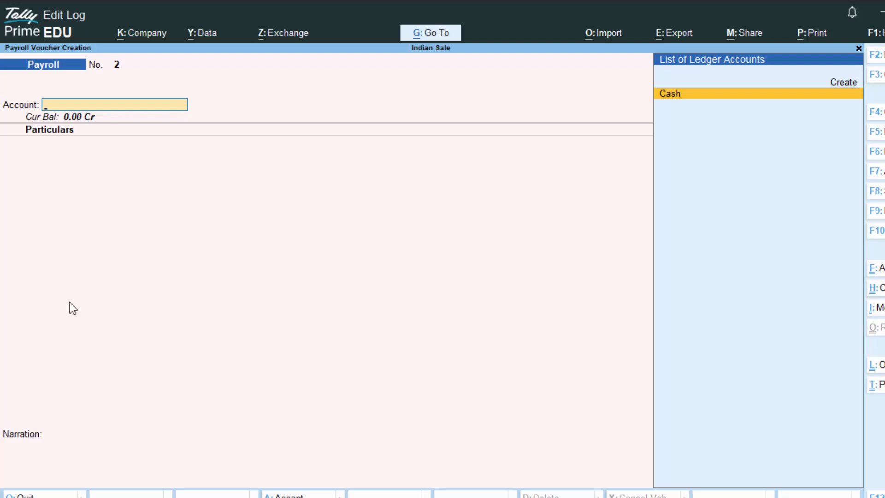
- Return to Gateway and open the Pay Slip report for All Items
{"action": "key", "text": "Escape"}
{"action": "key", "text": "Return"}
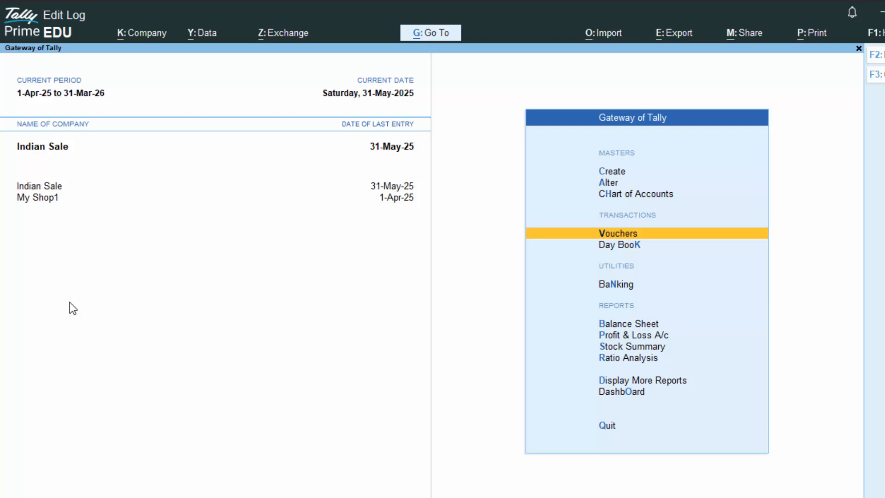
{"action": "key", "text": "d"}
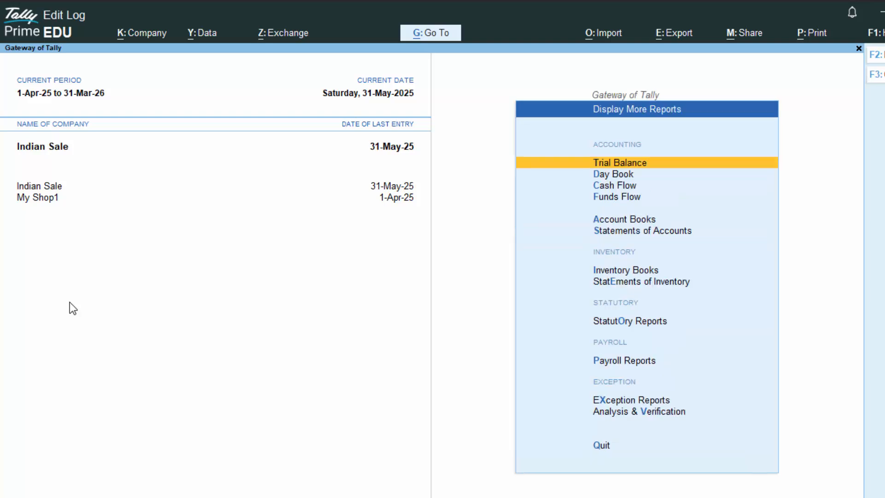
{"action": "key", "text": "p"}
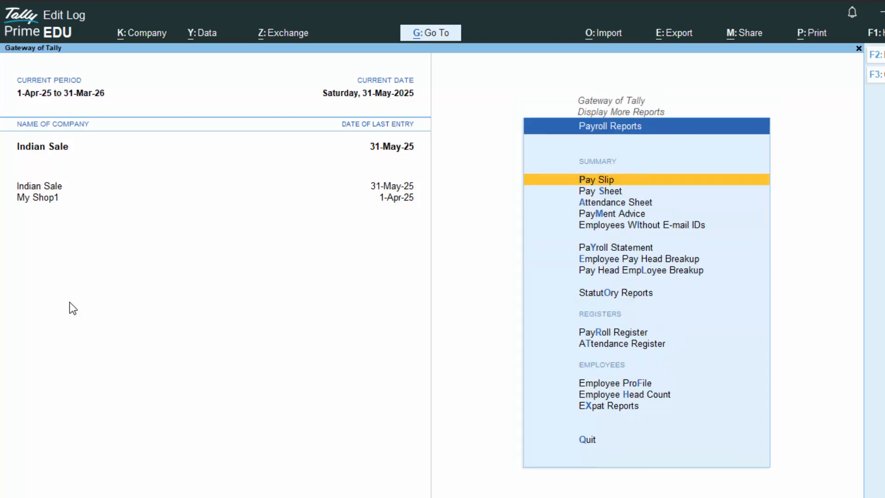
{"action": "key", "text": "Return"}
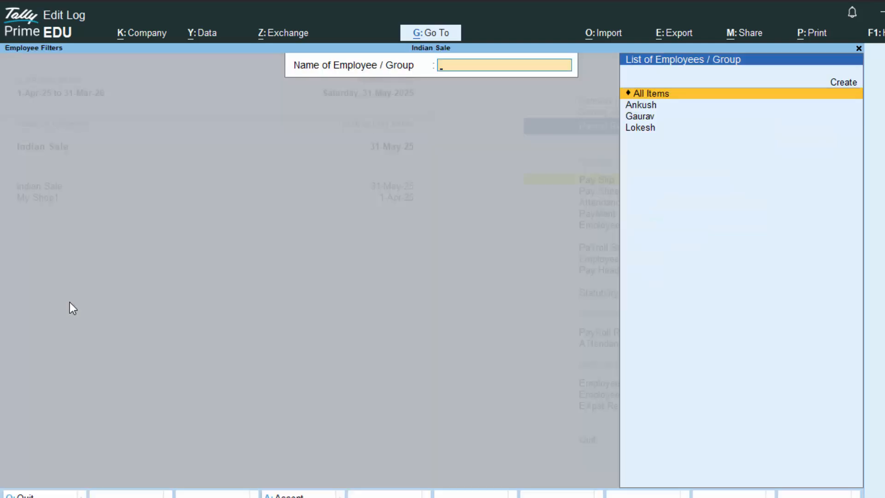
{"action": "key", "text": "Down"}
{"action": "key", "text": "Up"}
{"action": "key", "text": "Return"}
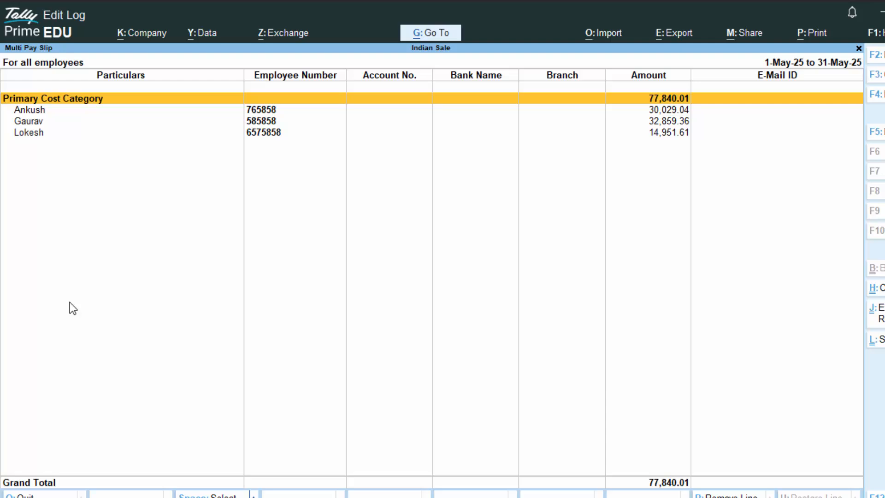
- View each of the three employees' May-2025 pay slips in turn
{"action": "key", "text": "Down"}
{"action": "key", "text": "Return"}
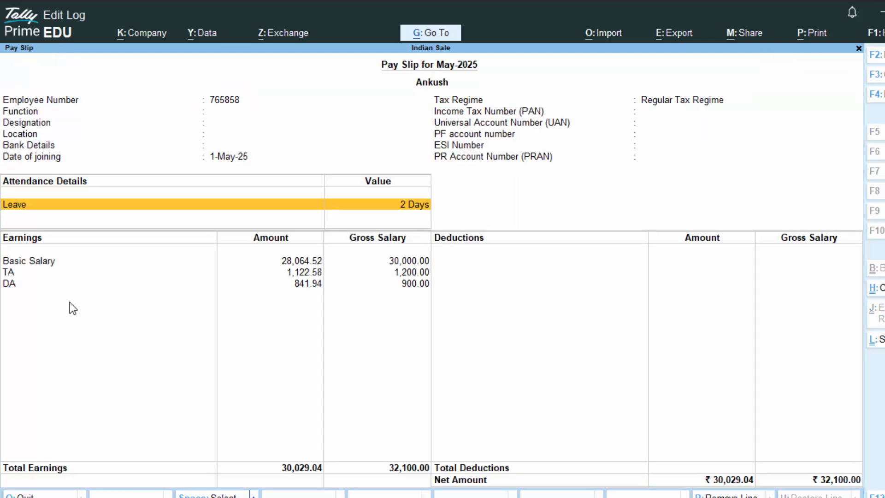
{"action": "key", "text": "Escape"}
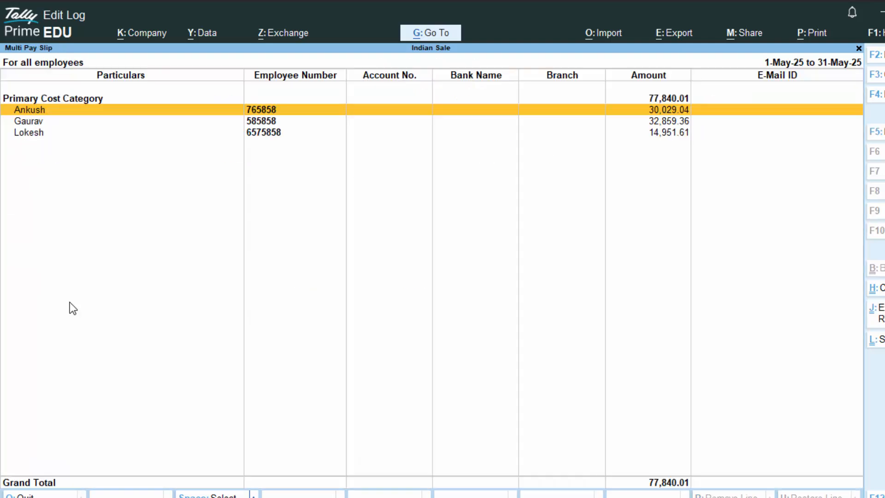
{"action": "key", "text": "Down"}
{"action": "key", "text": "Return"}
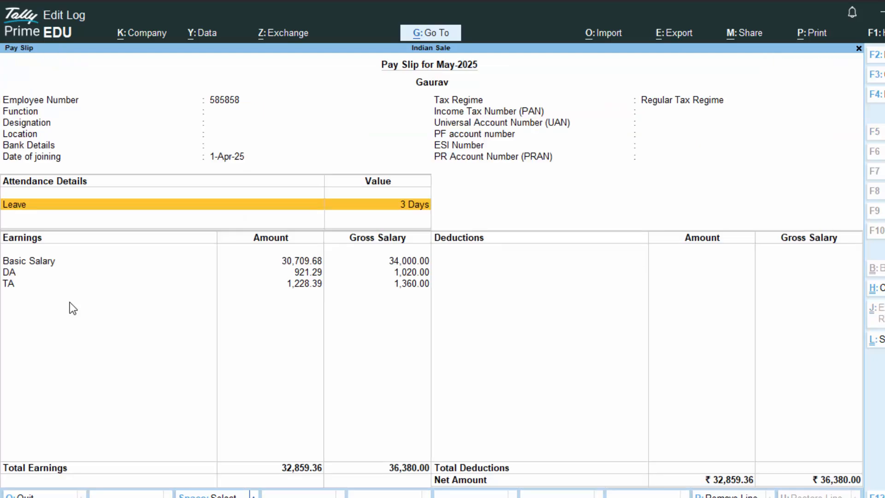
{"action": "key", "text": "Escape"}
{"action": "key", "text": "Down"}
{"action": "key", "text": "Return"}
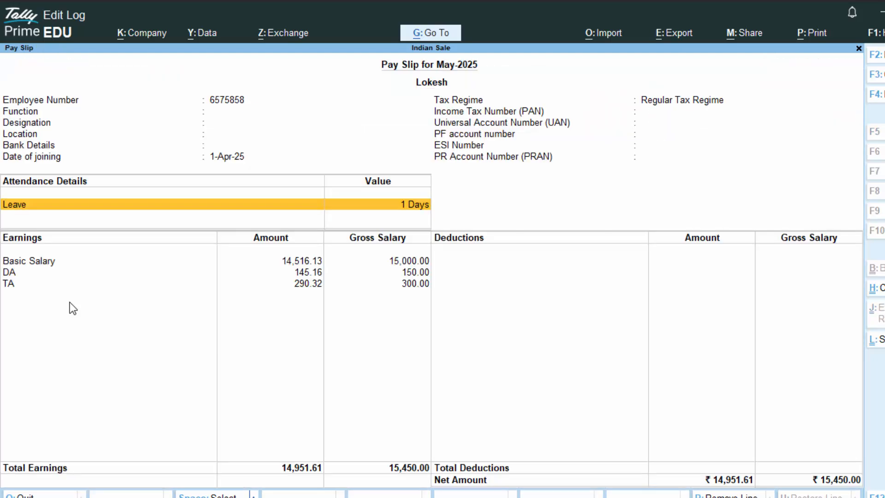